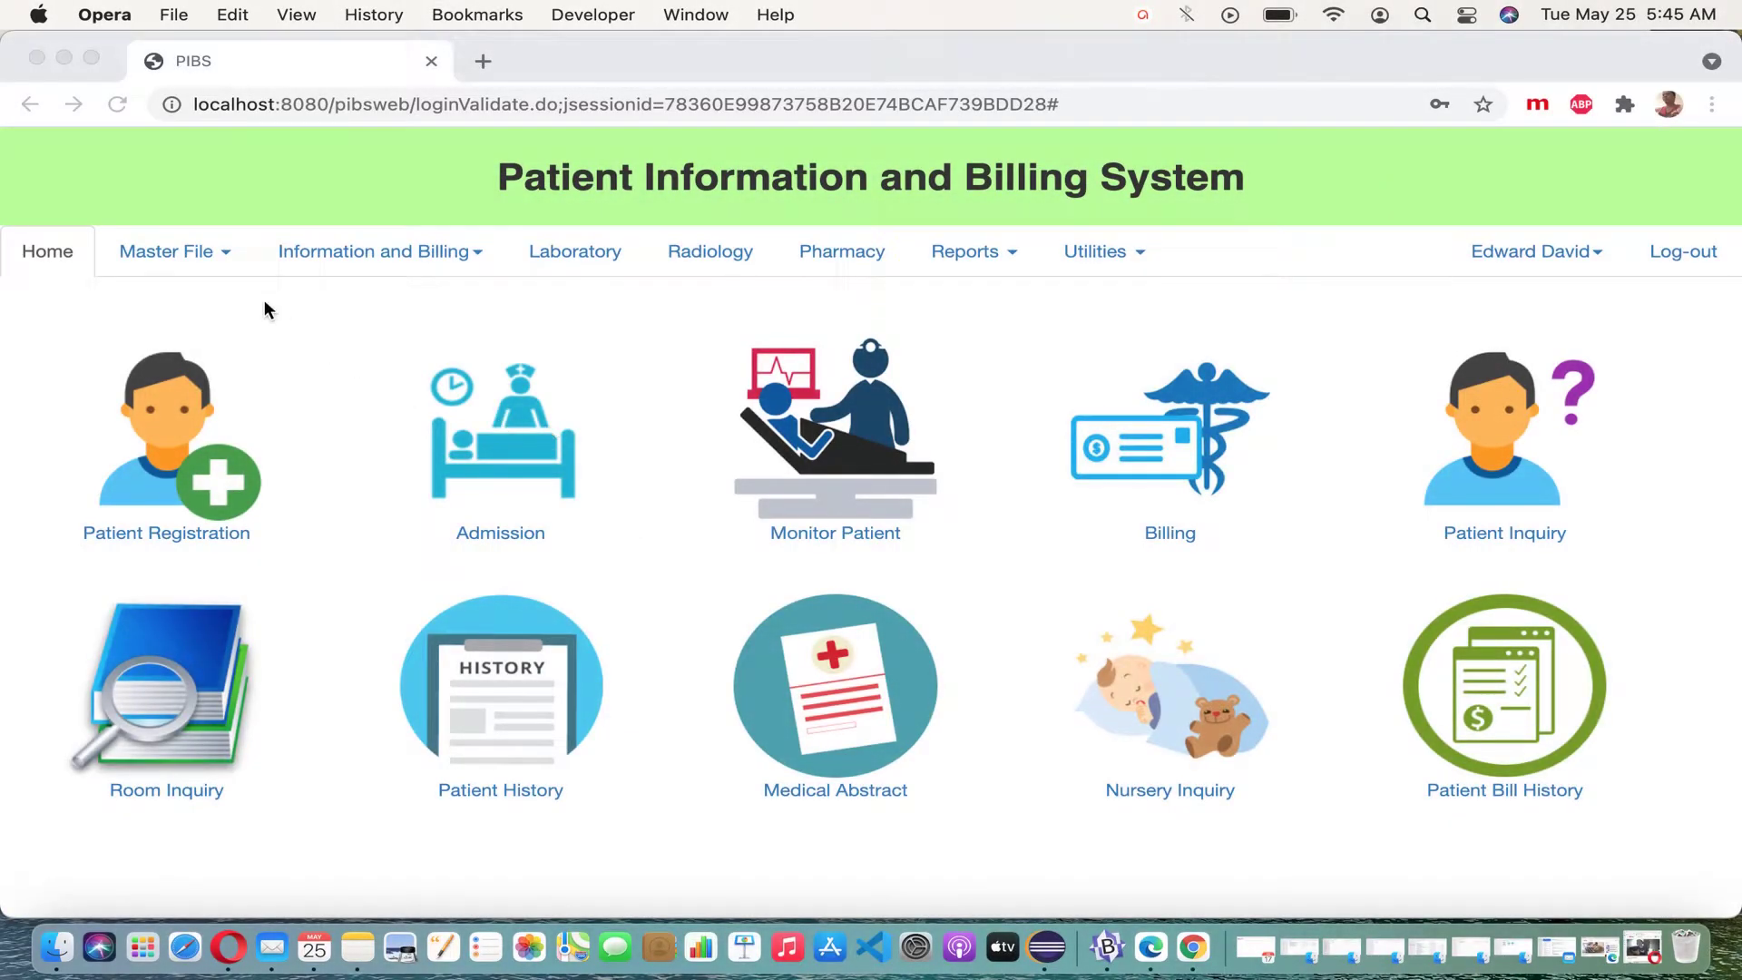
Open the Additional Services master file and show all of its records
click(206, 261)
click(205, 260)
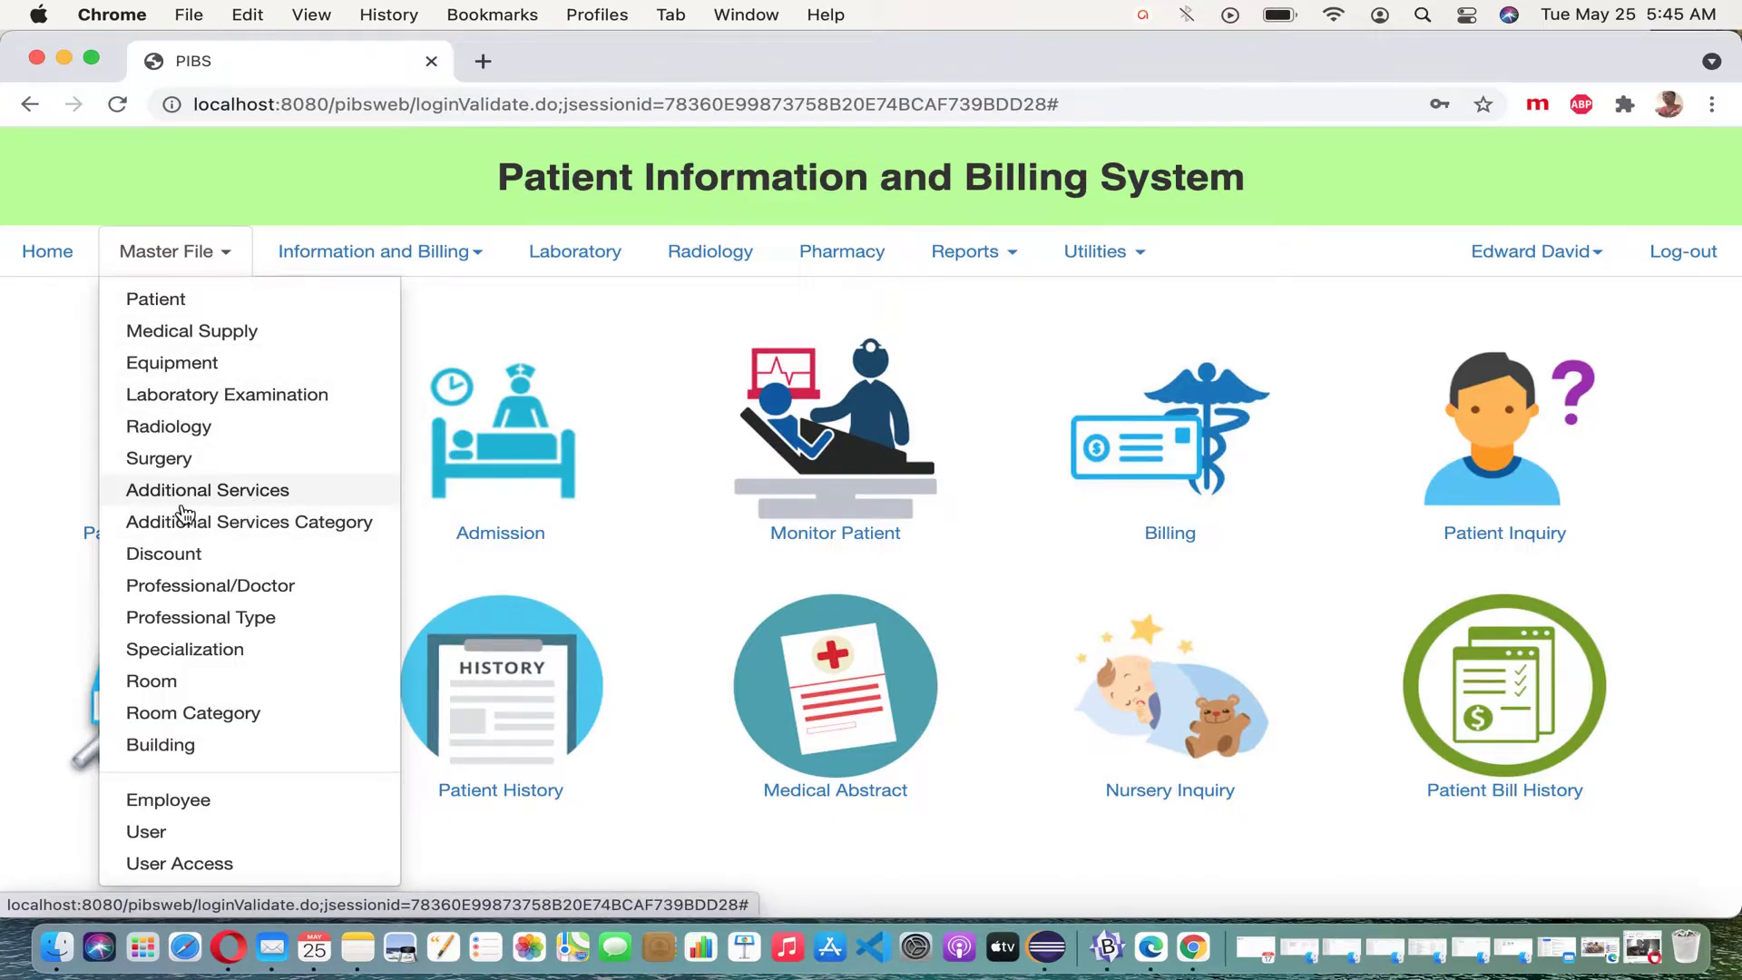
click(253, 502)
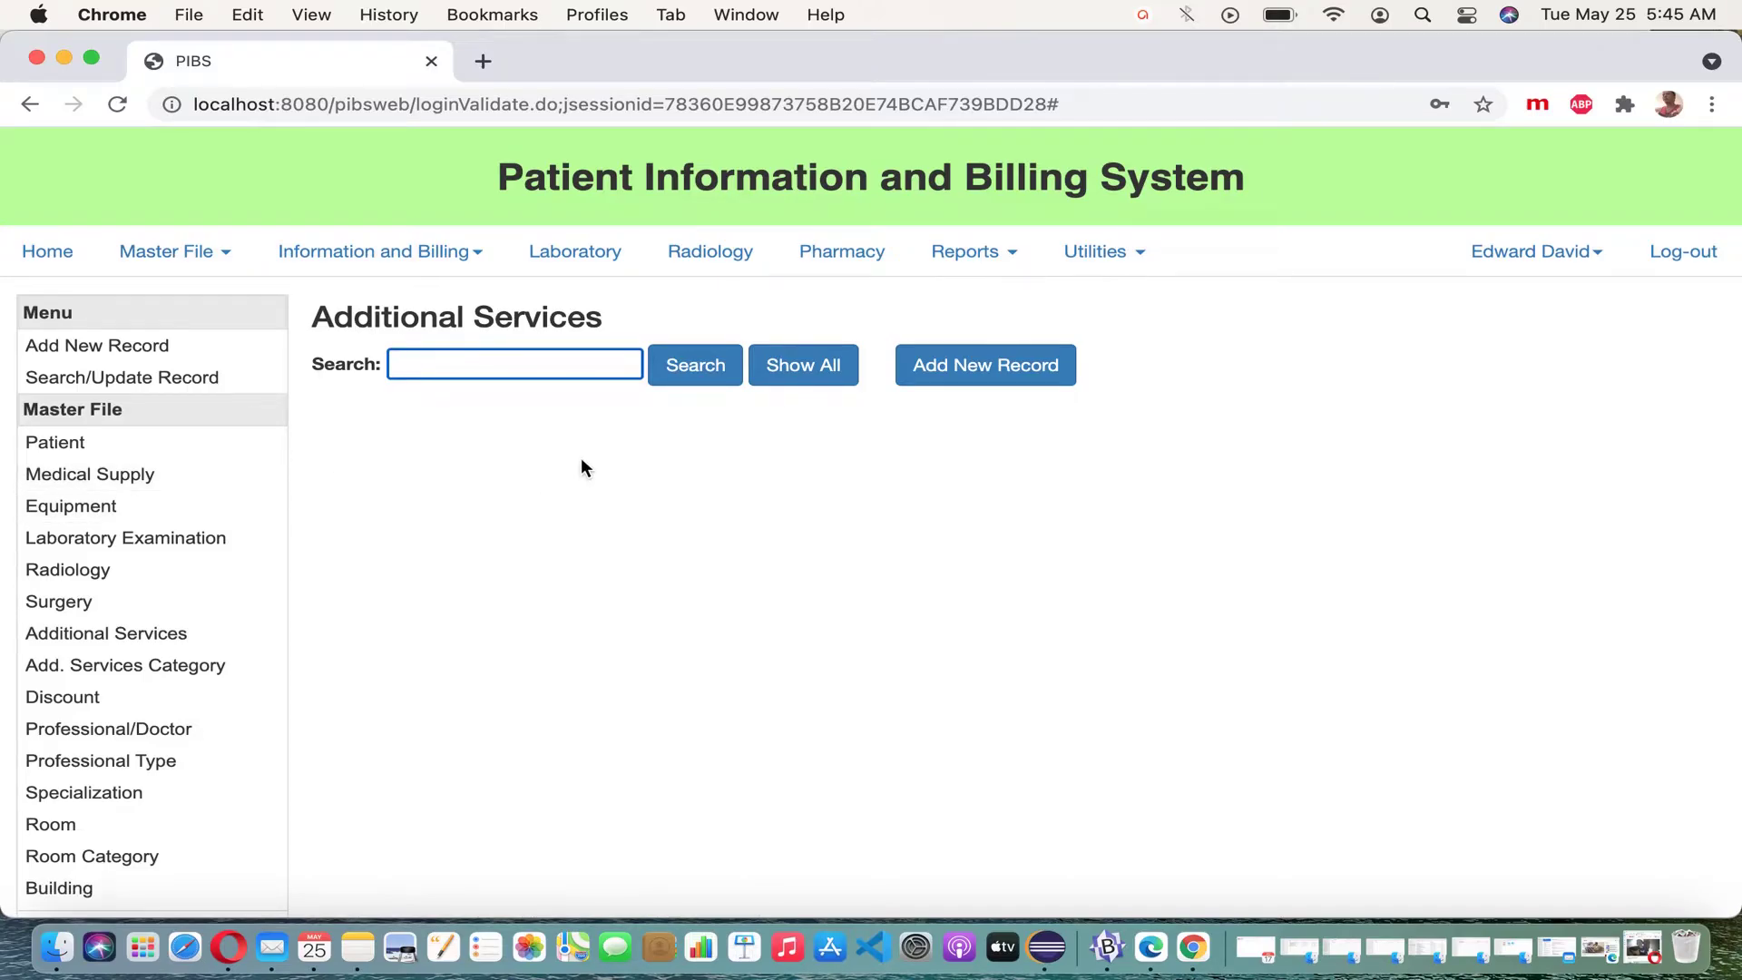
click(831, 373)
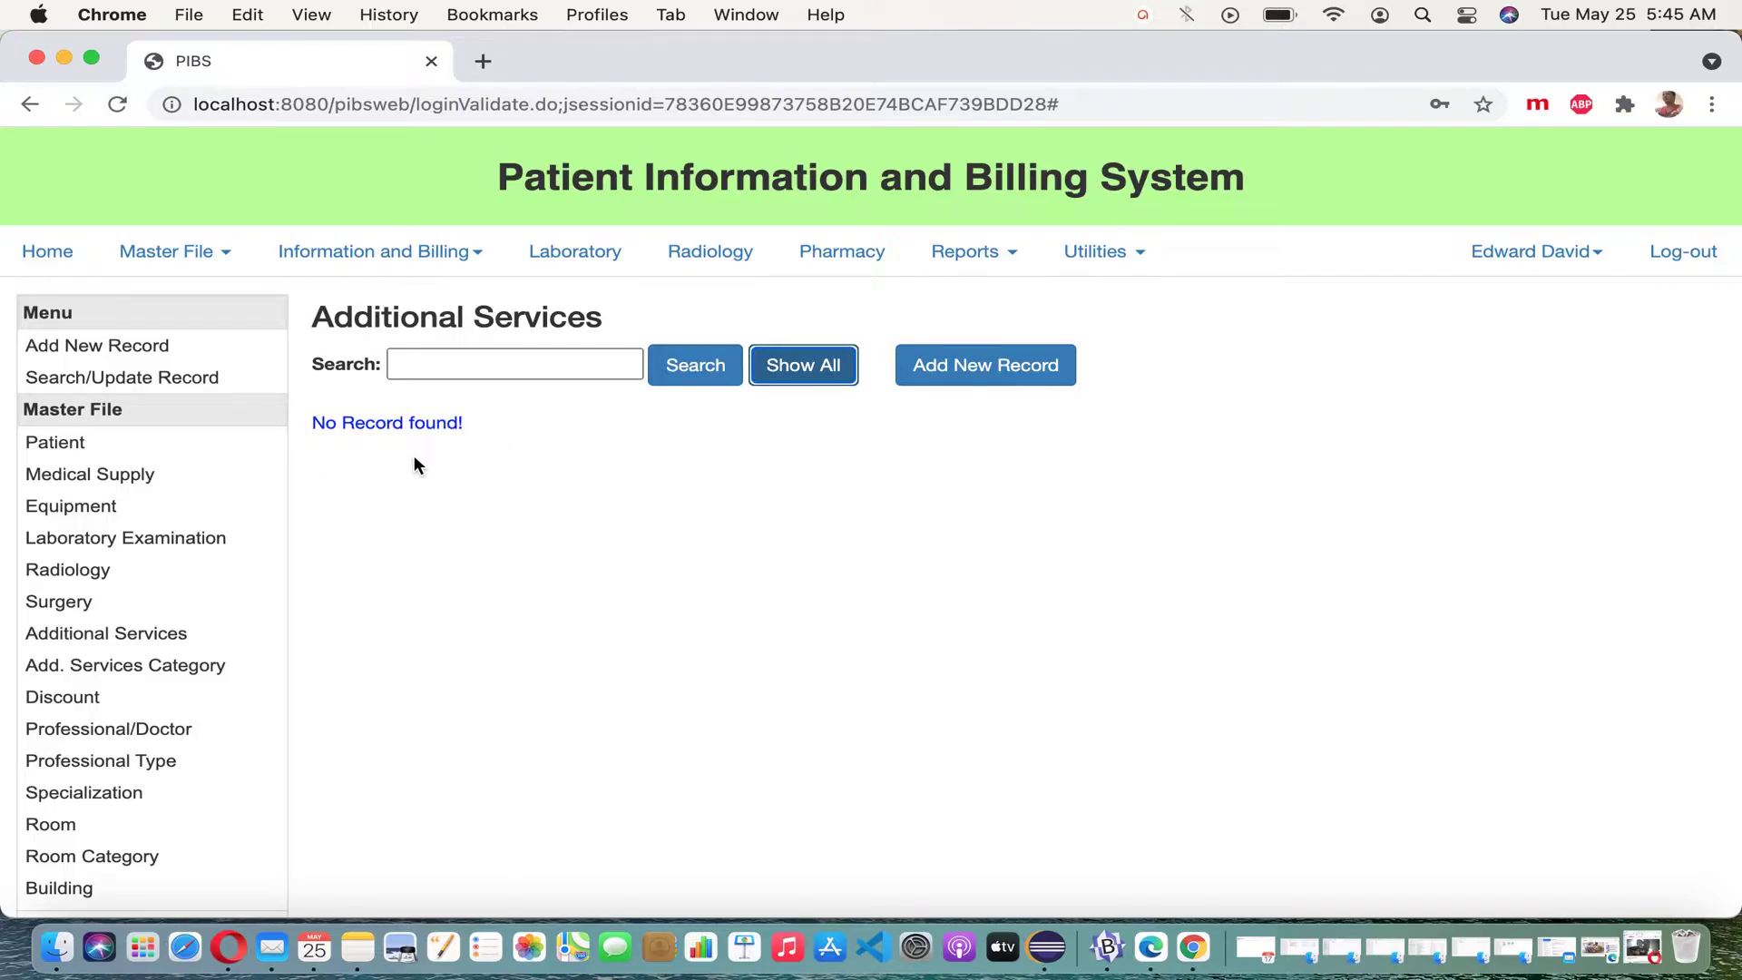
Start a new additional service record and try to save it with every field empty
click(1004, 385)
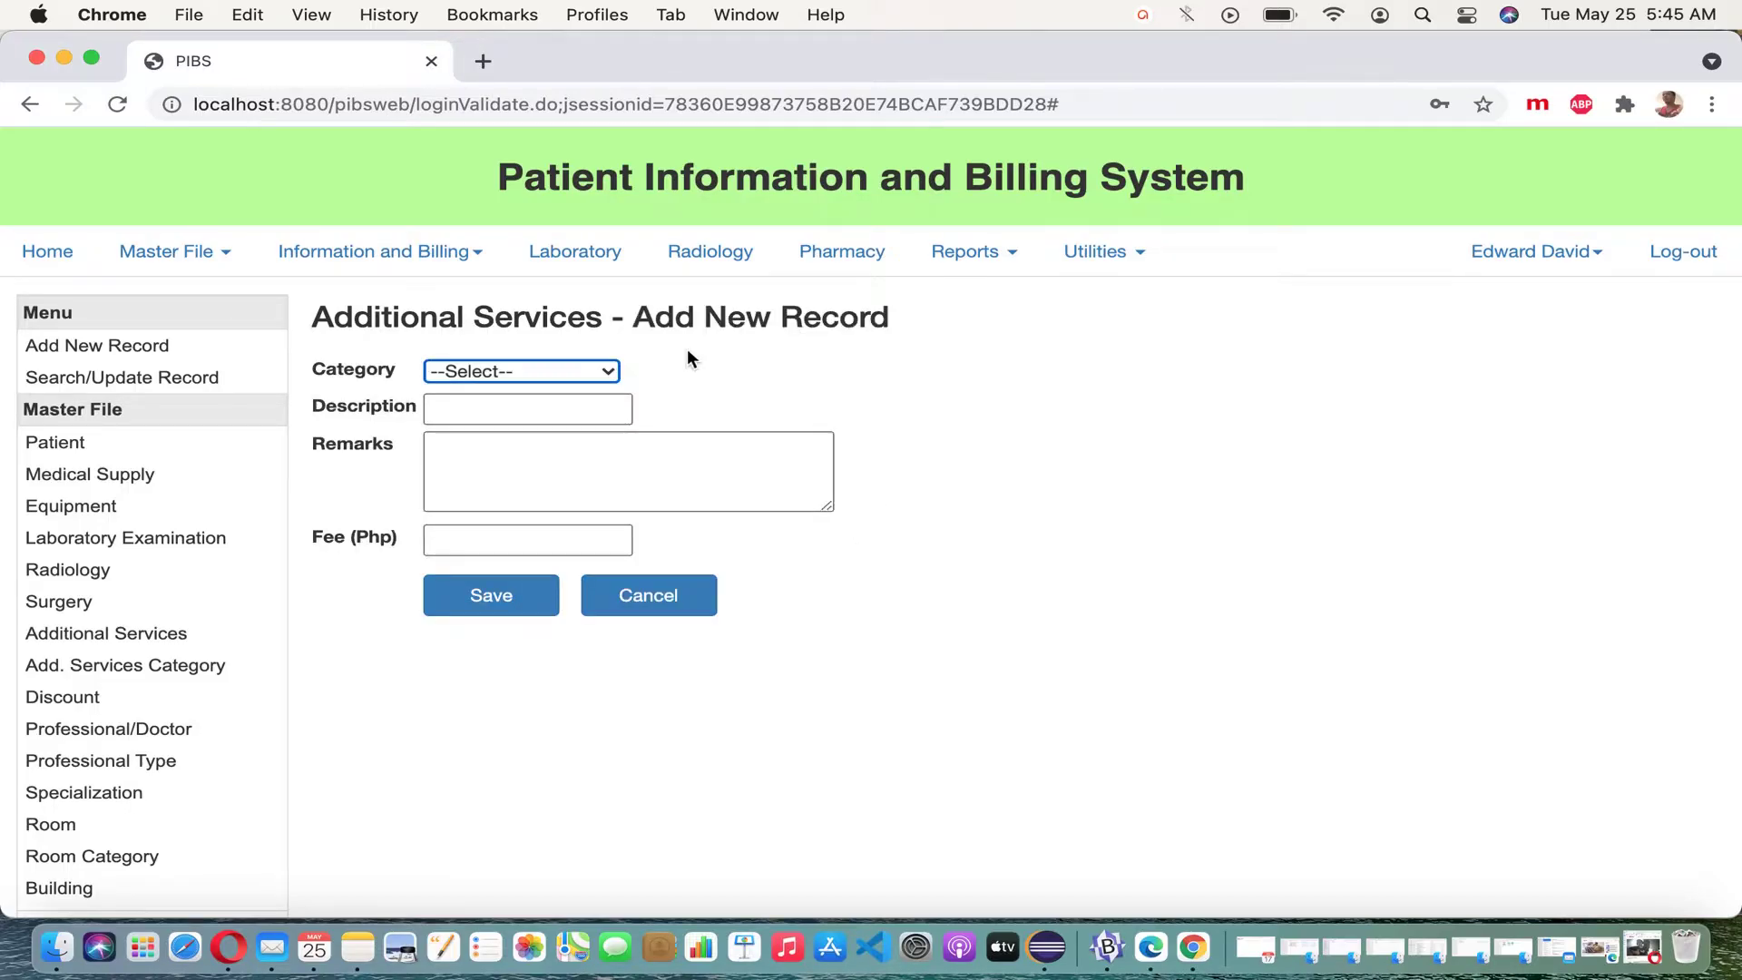
click(537, 599)
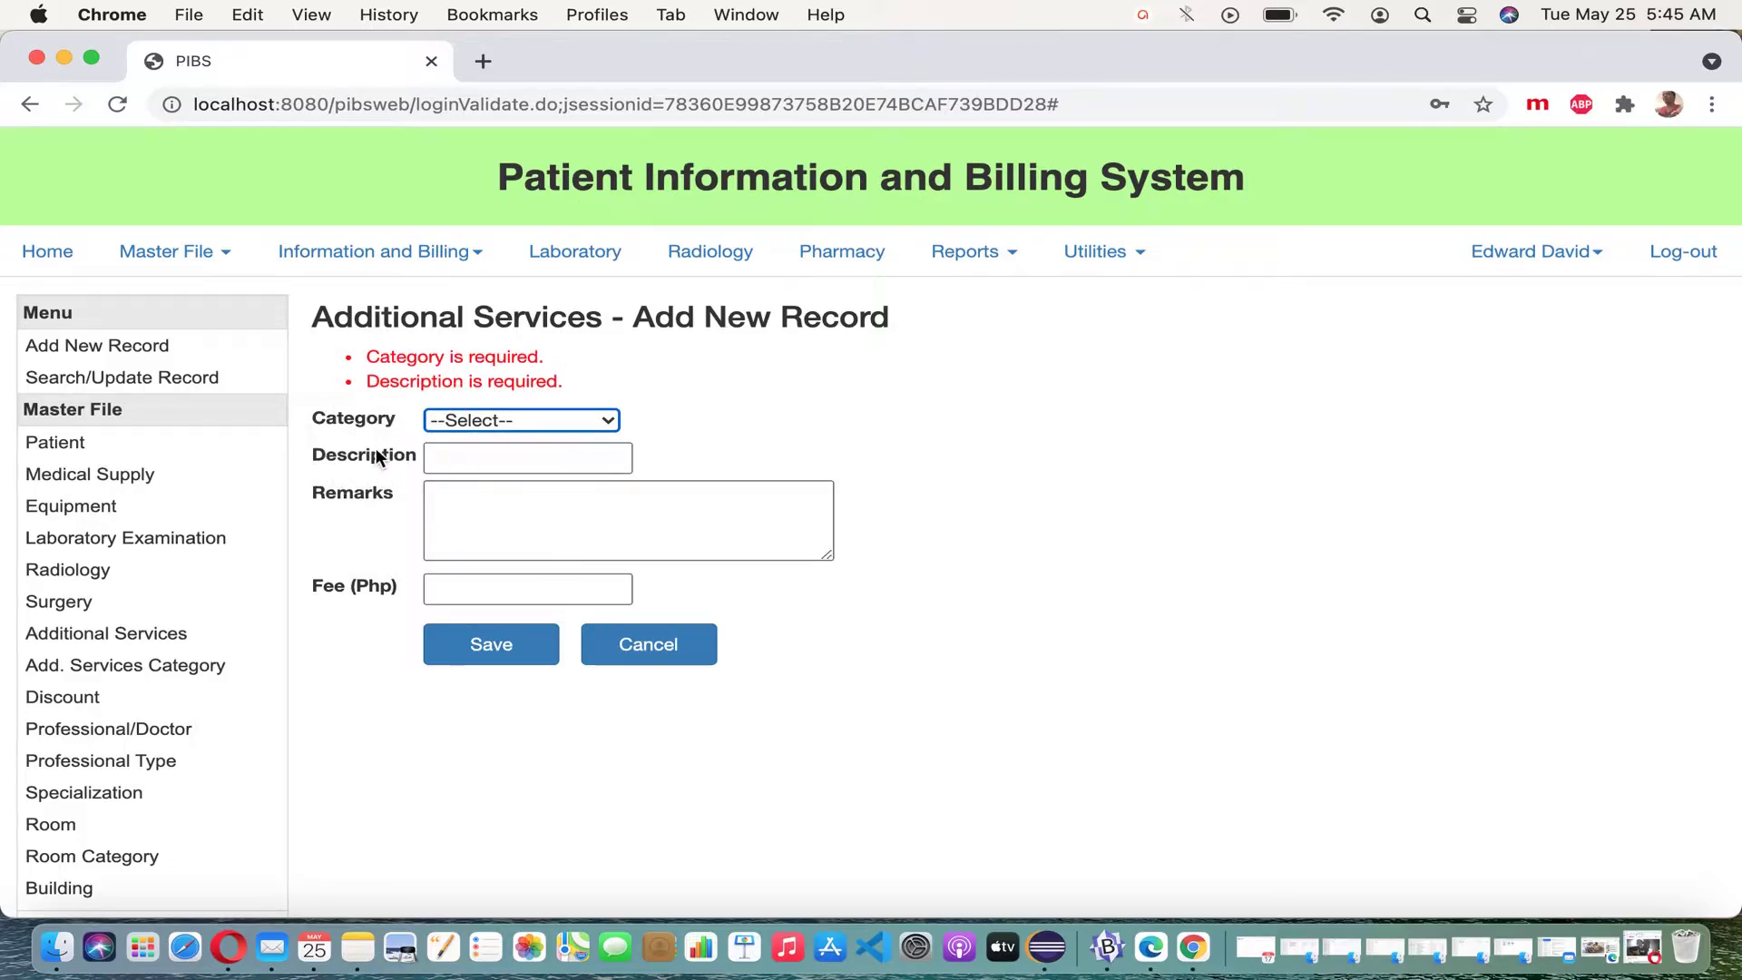
Fill in the record with category Clinical Services A, description AddService01, remarks "test" and fee 250 Php, and save it
click(610, 421)
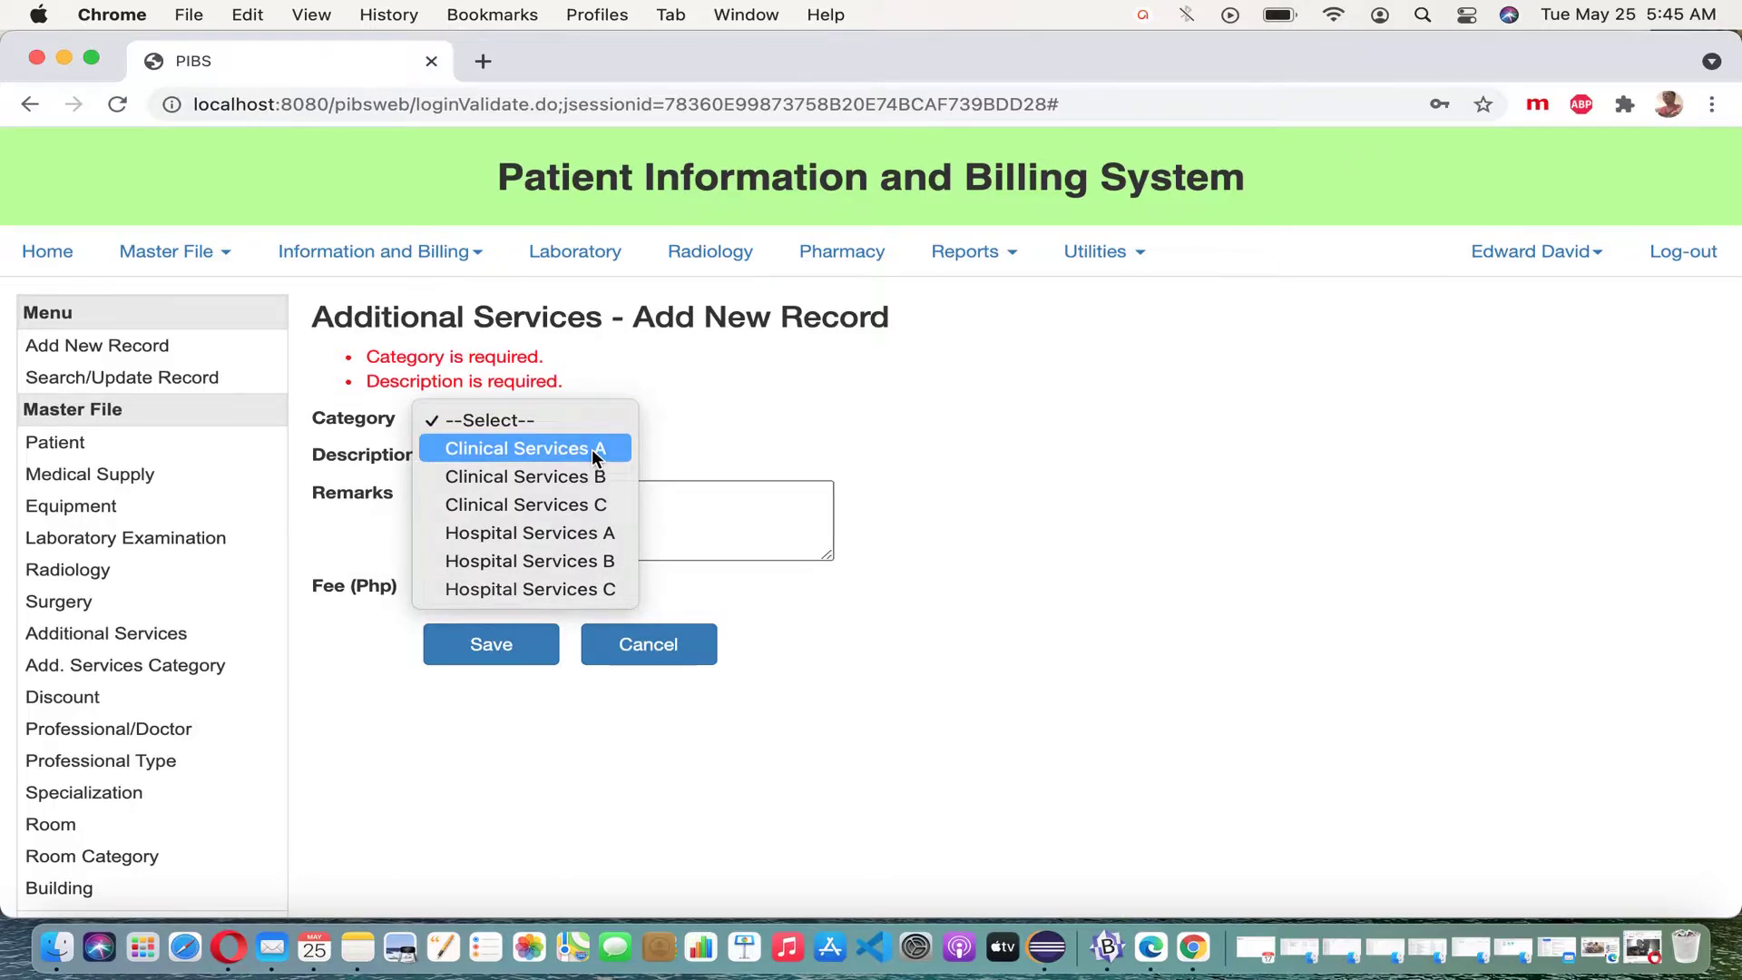
click(592, 449)
click(580, 458)
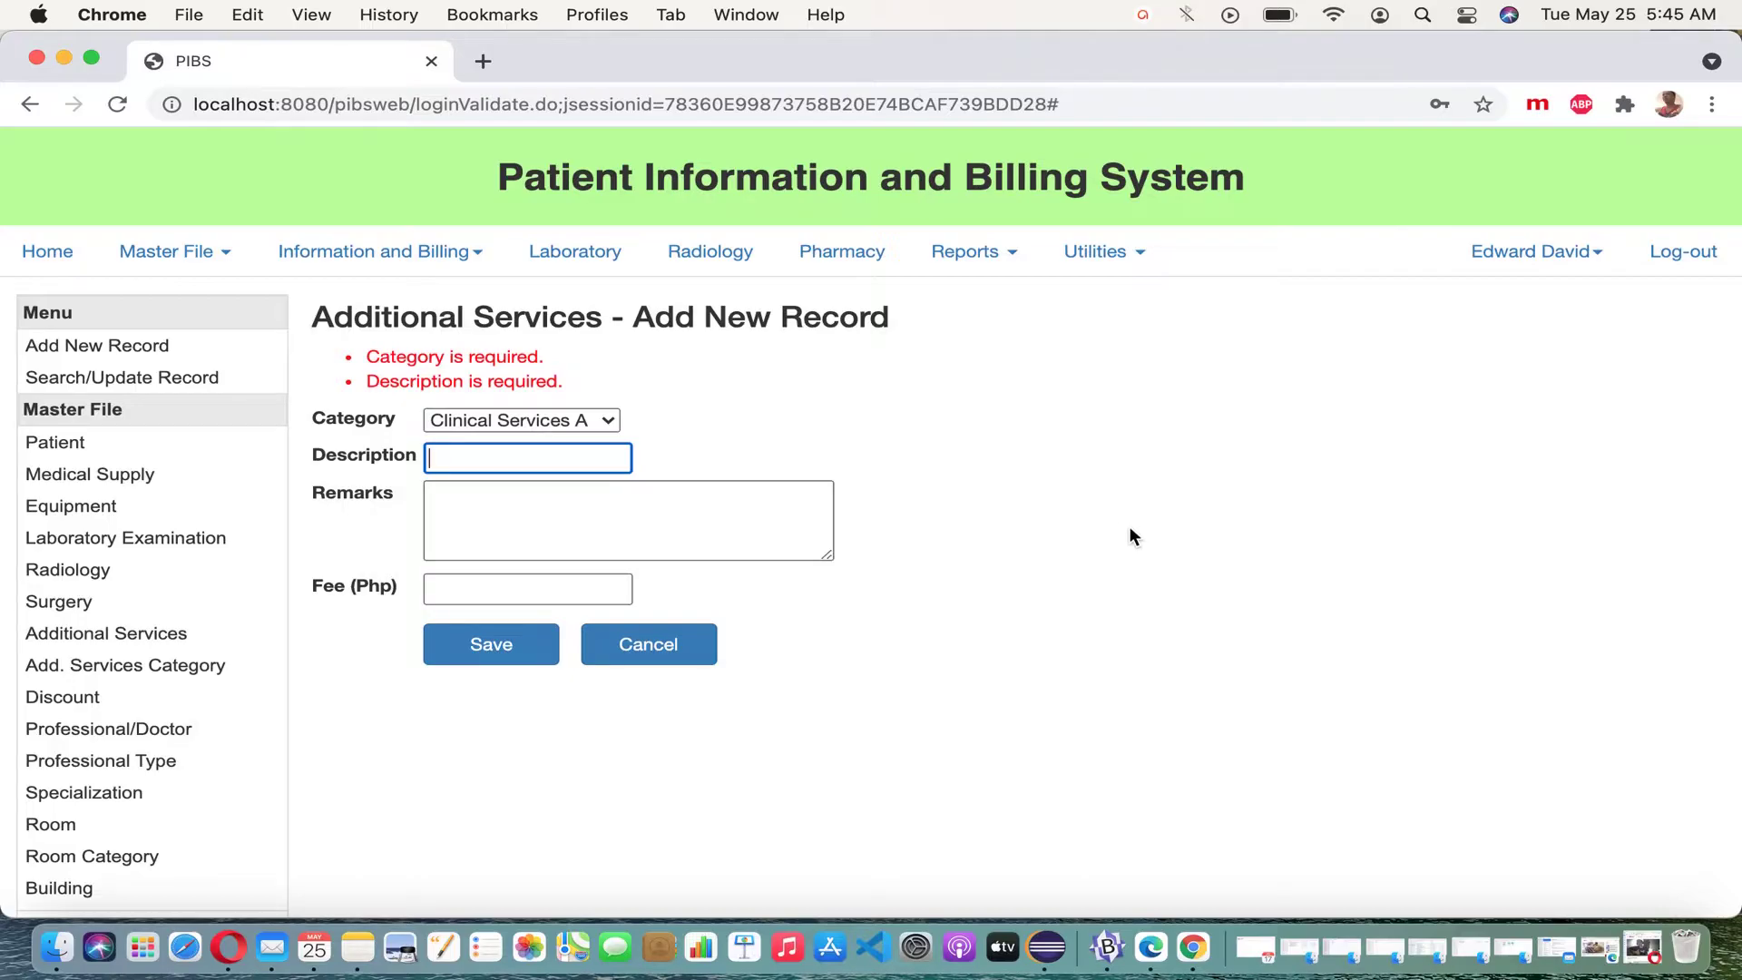
text(AddService)
text(01)
click(695, 544)
text(test)
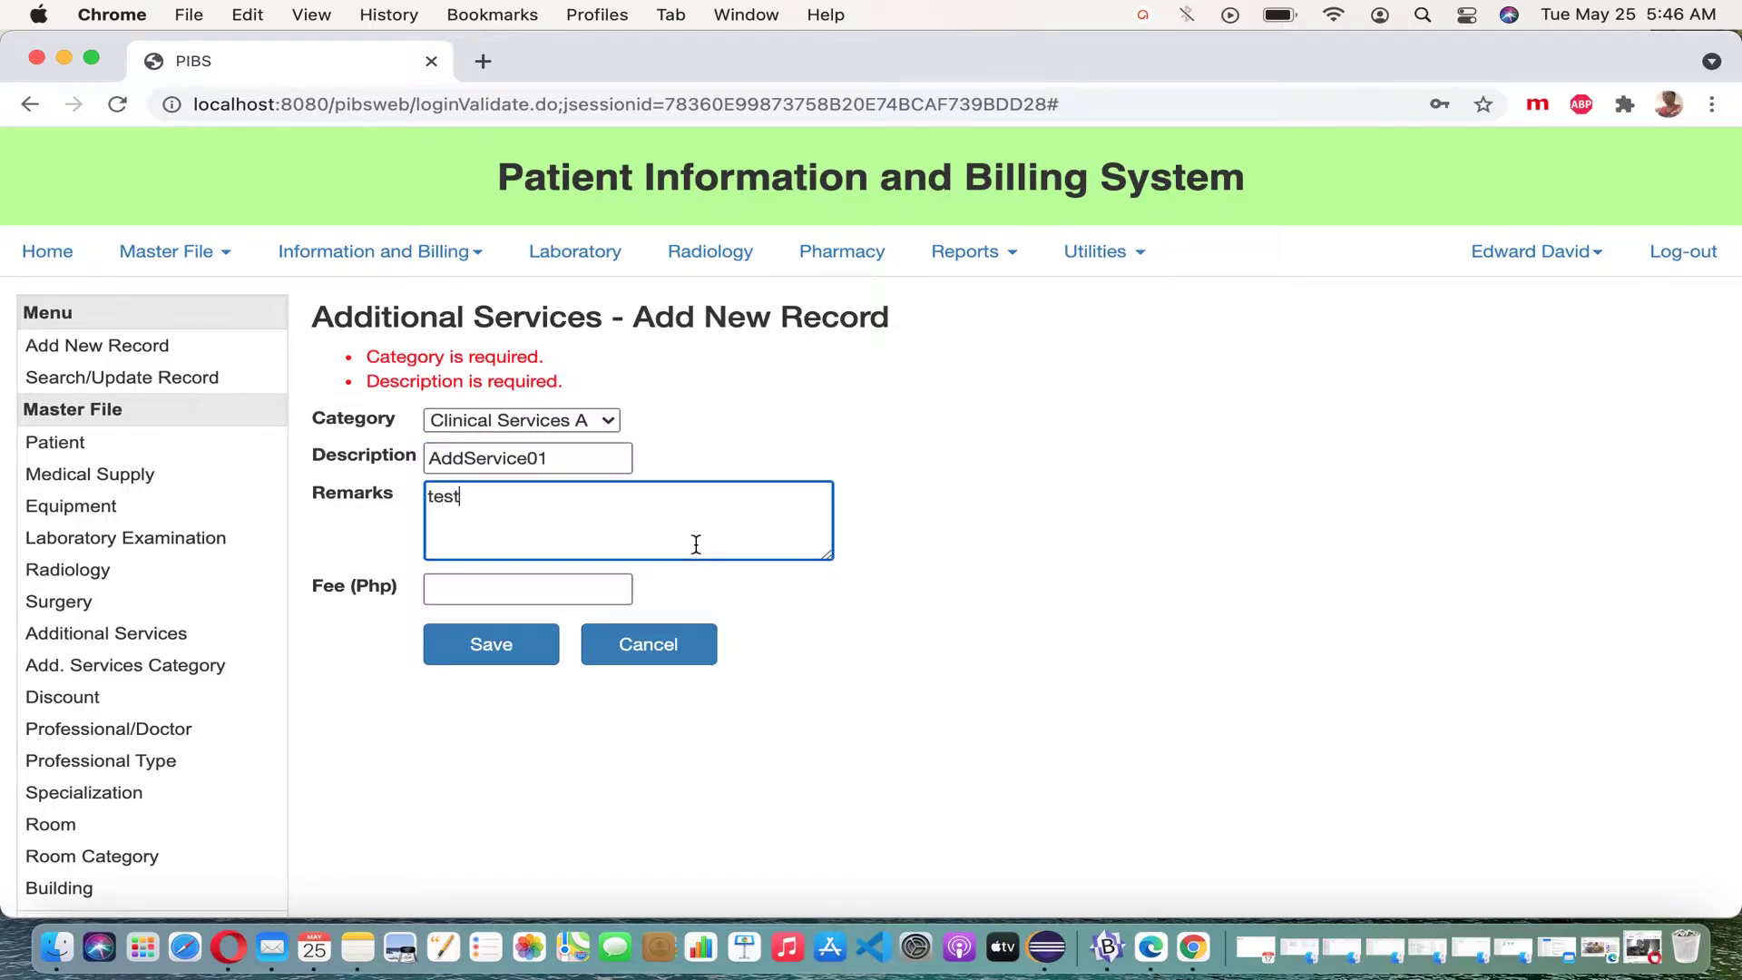
click(588, 592)
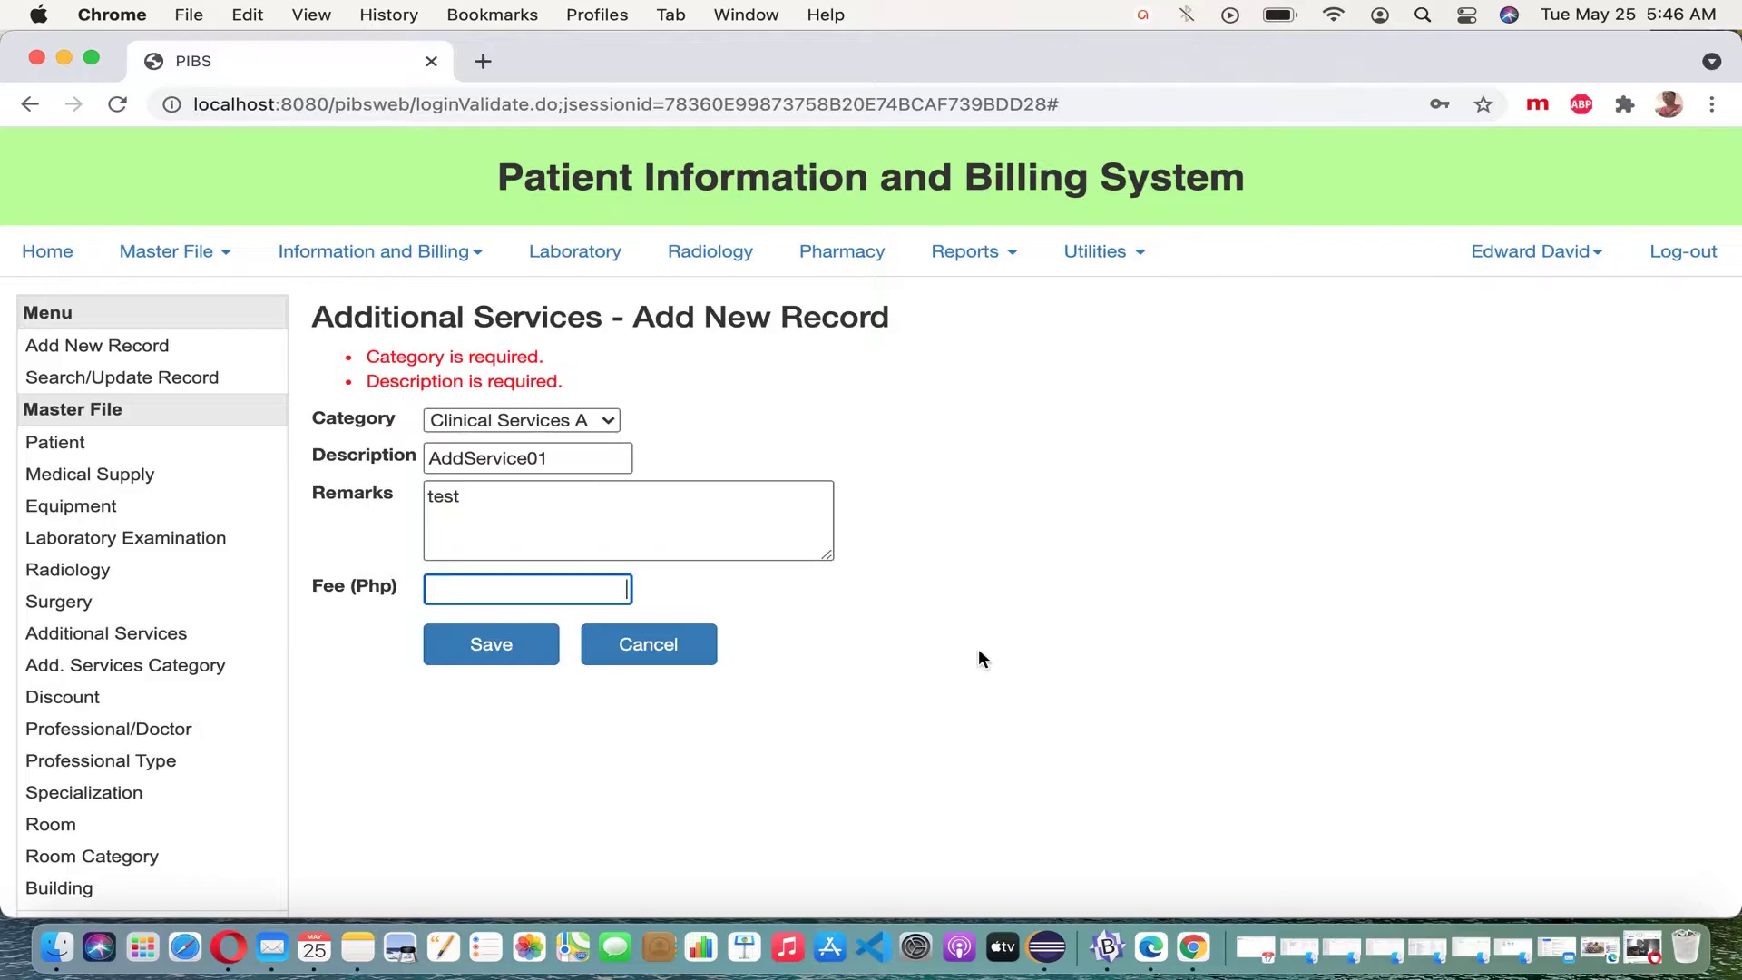
text(250)
click(503, 635)
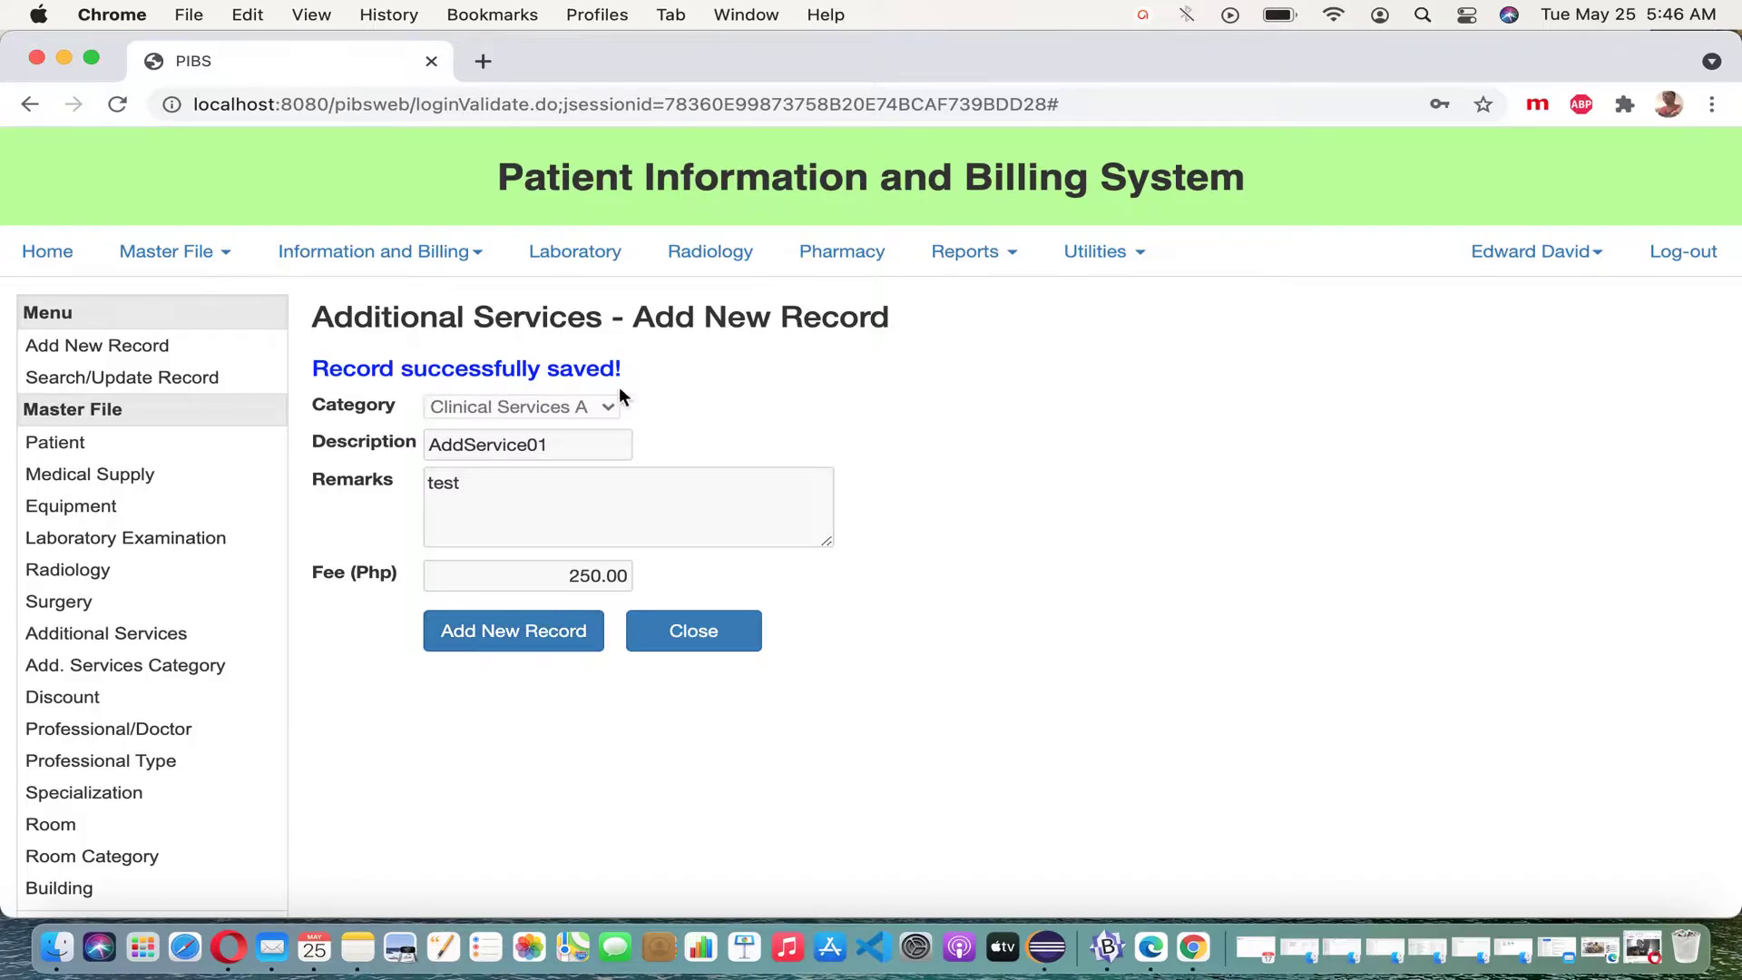
Add and save another record with category Clinical Services B, description "ServiceB Sample" and fee 500 Php
click(522, 639)
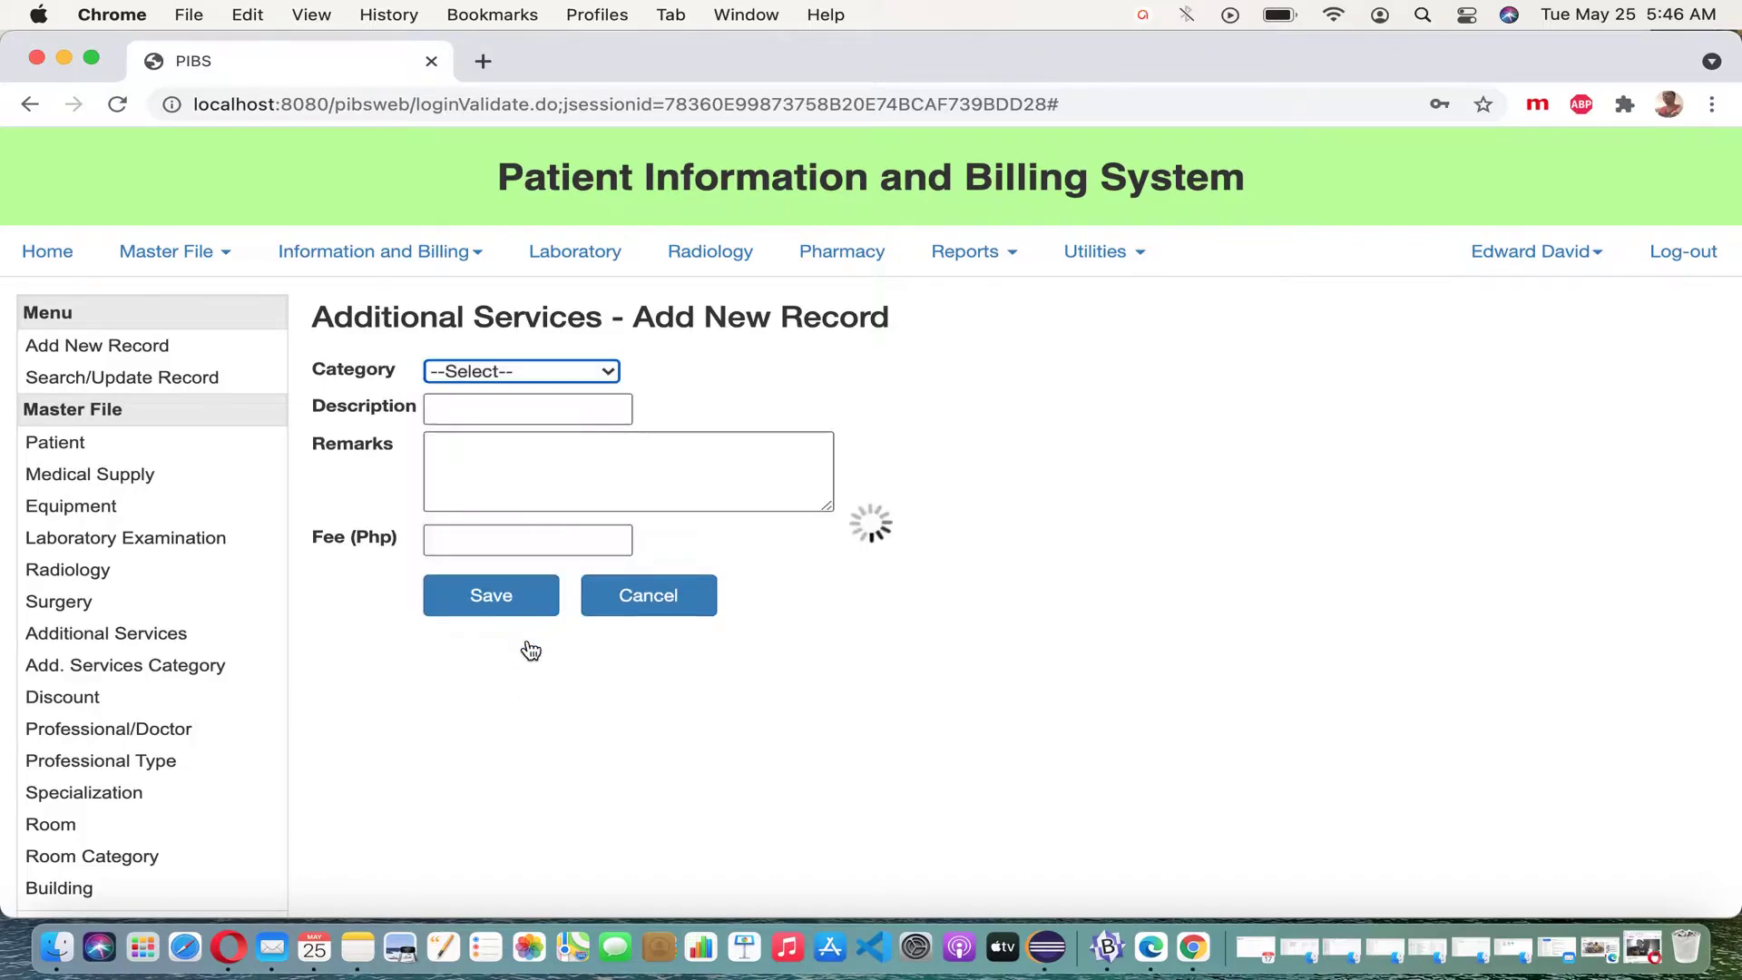
click(611, 370)
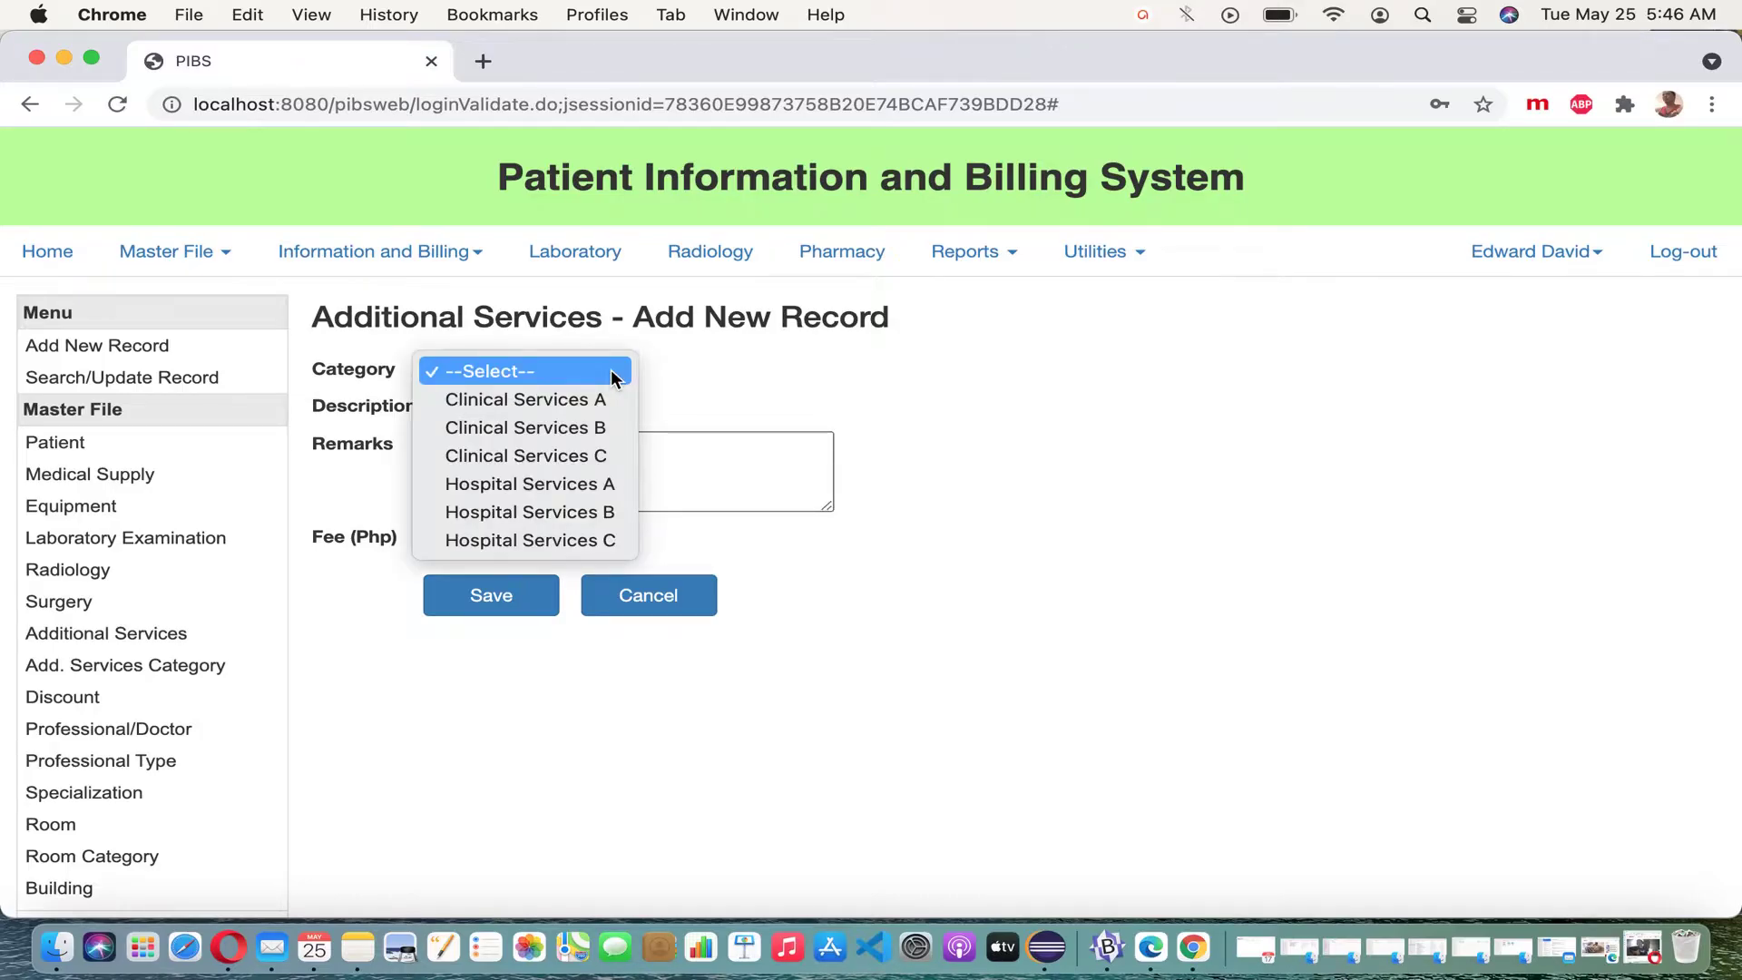
click(608, 433)
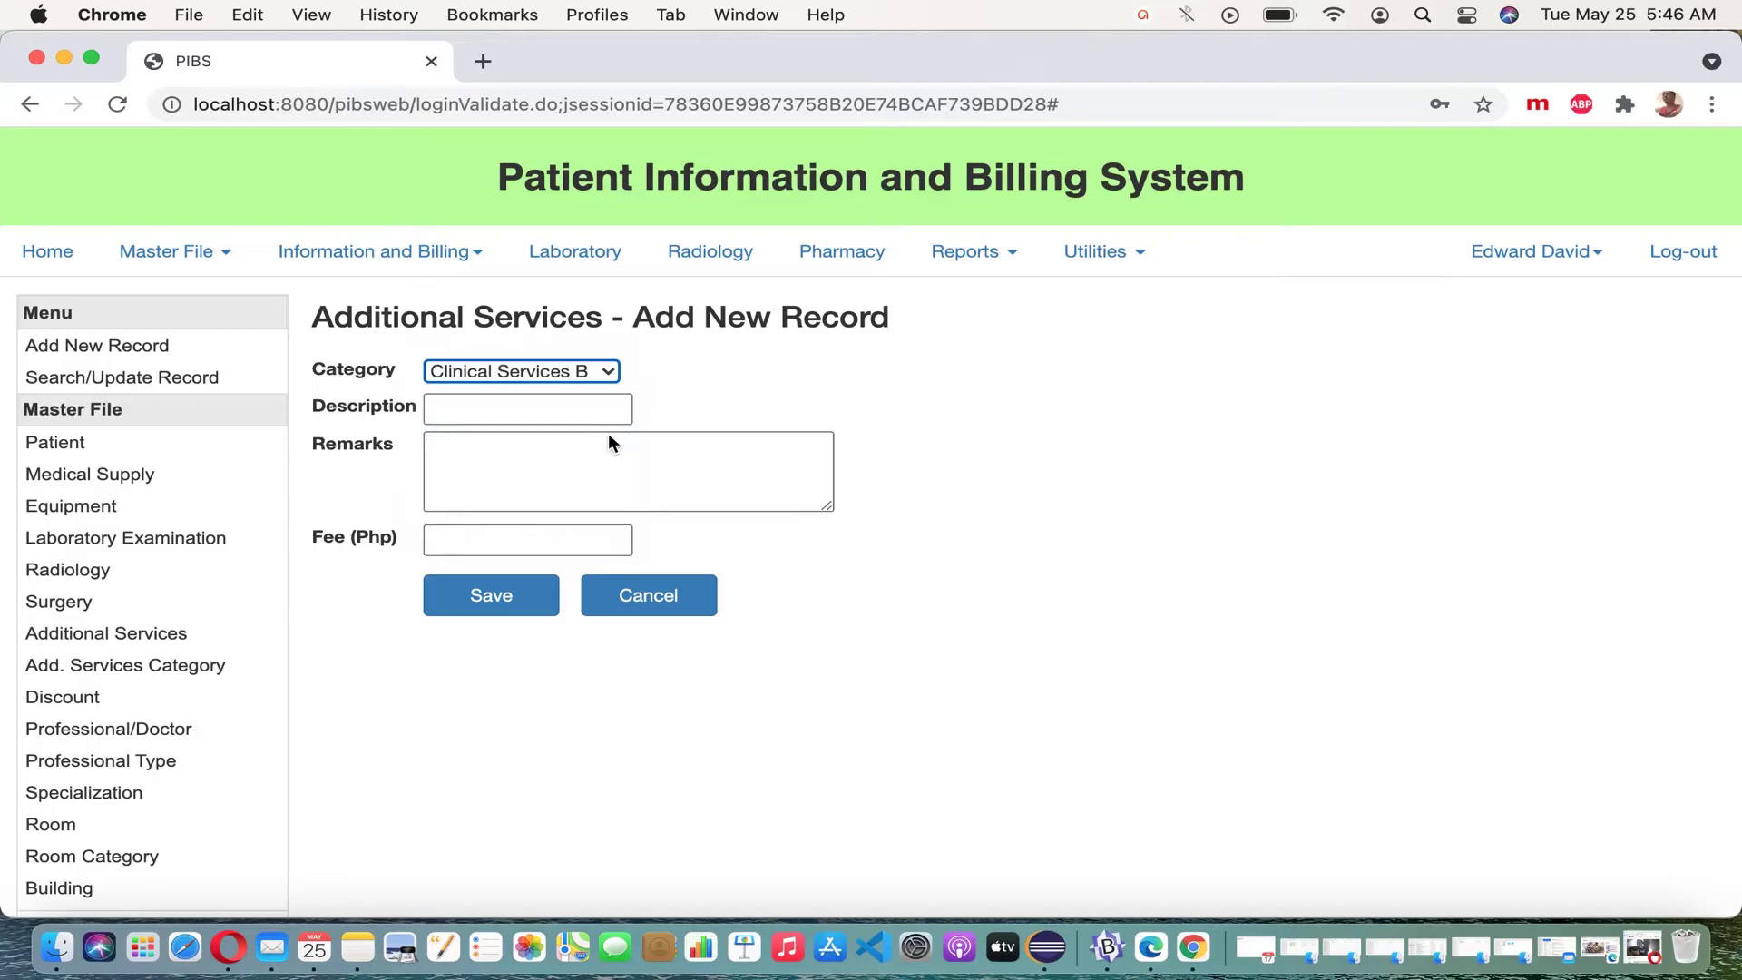
click(582, 416)
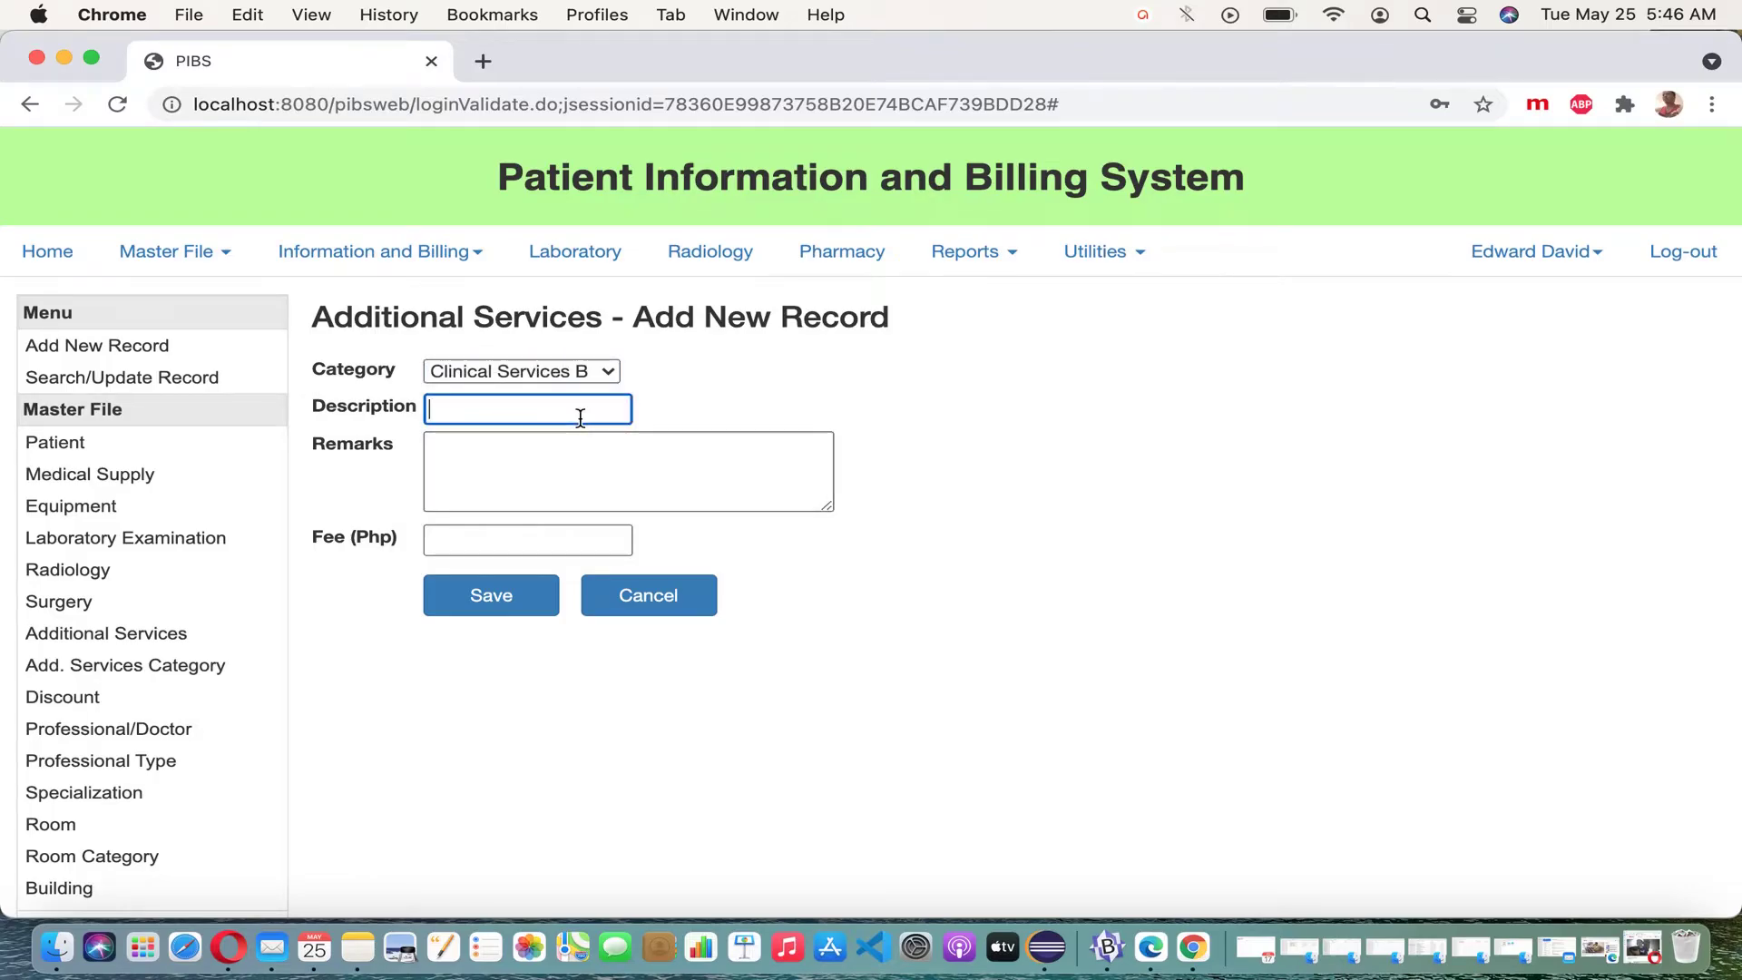
text(Service)
text(B Sample)
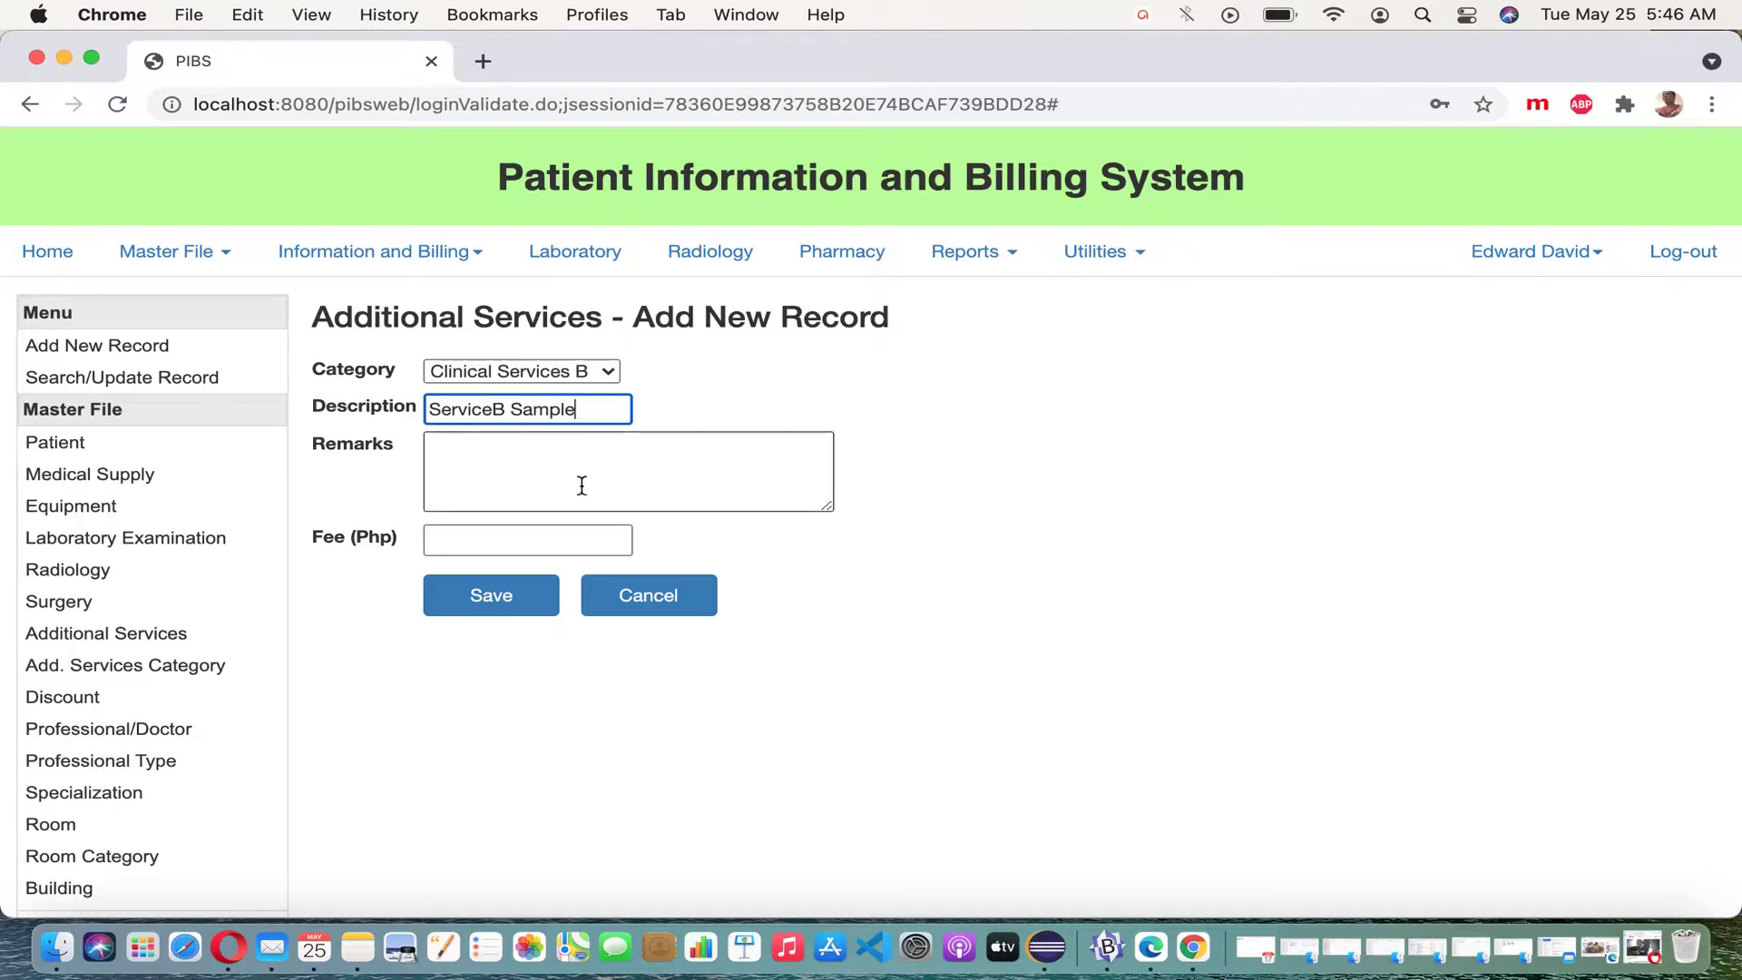
click(584, 542)
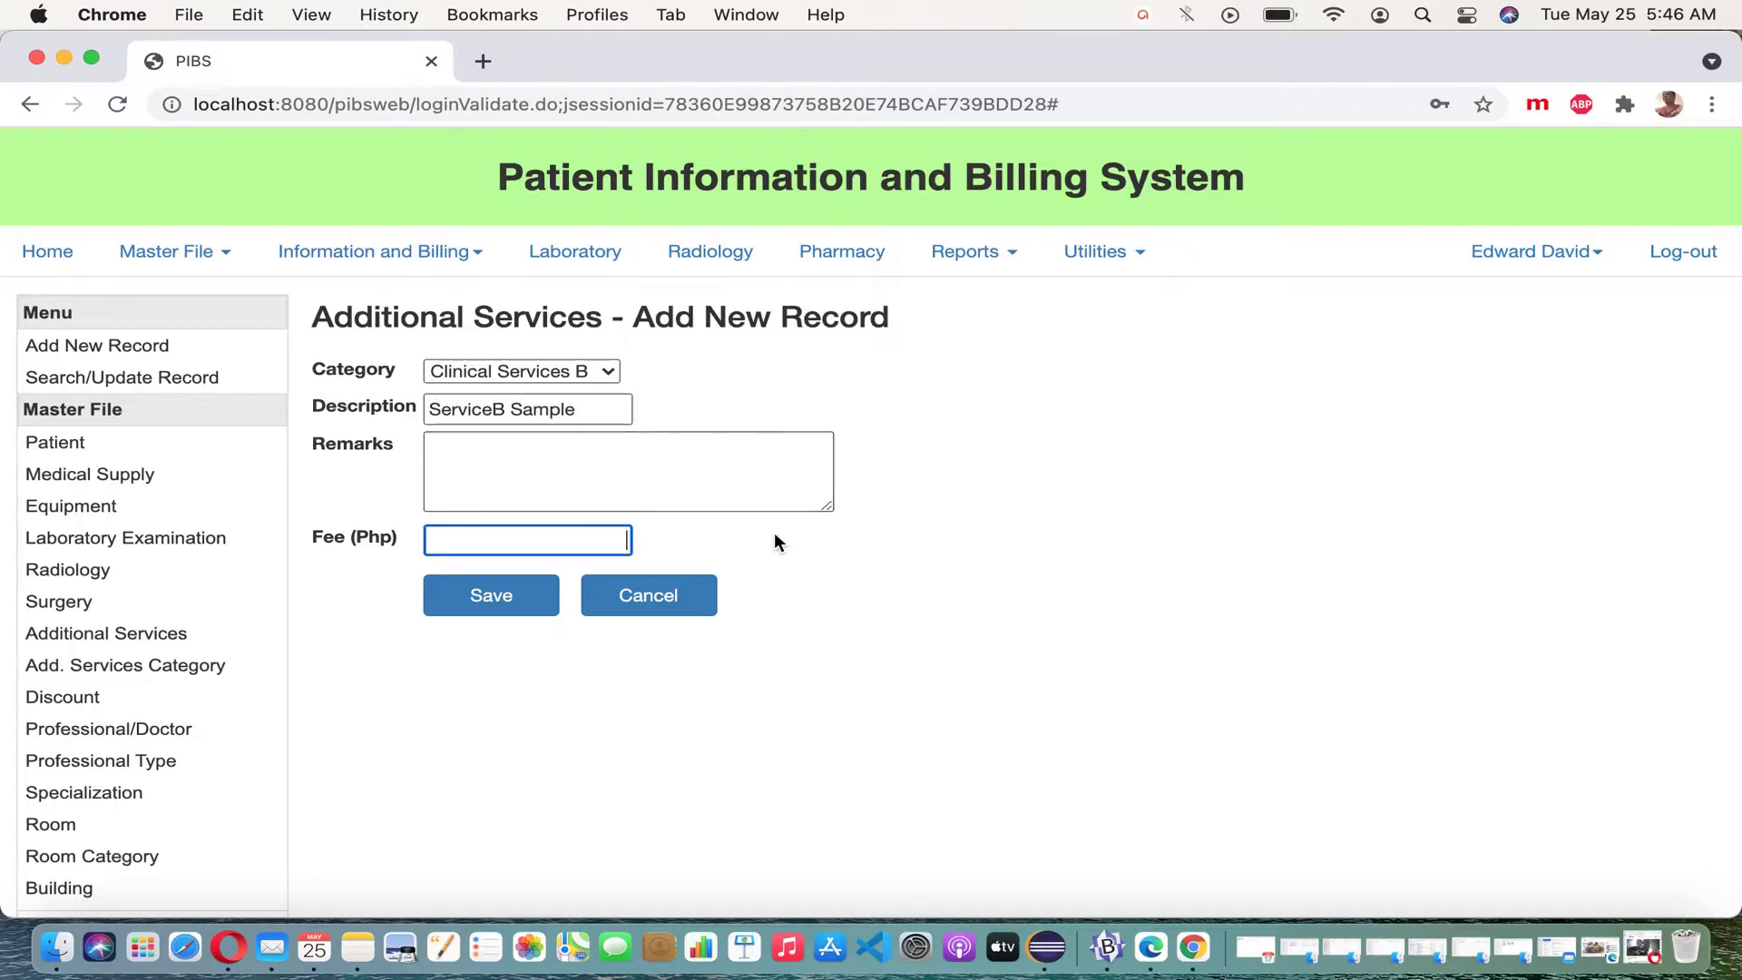
text(500)
click(530, 594)
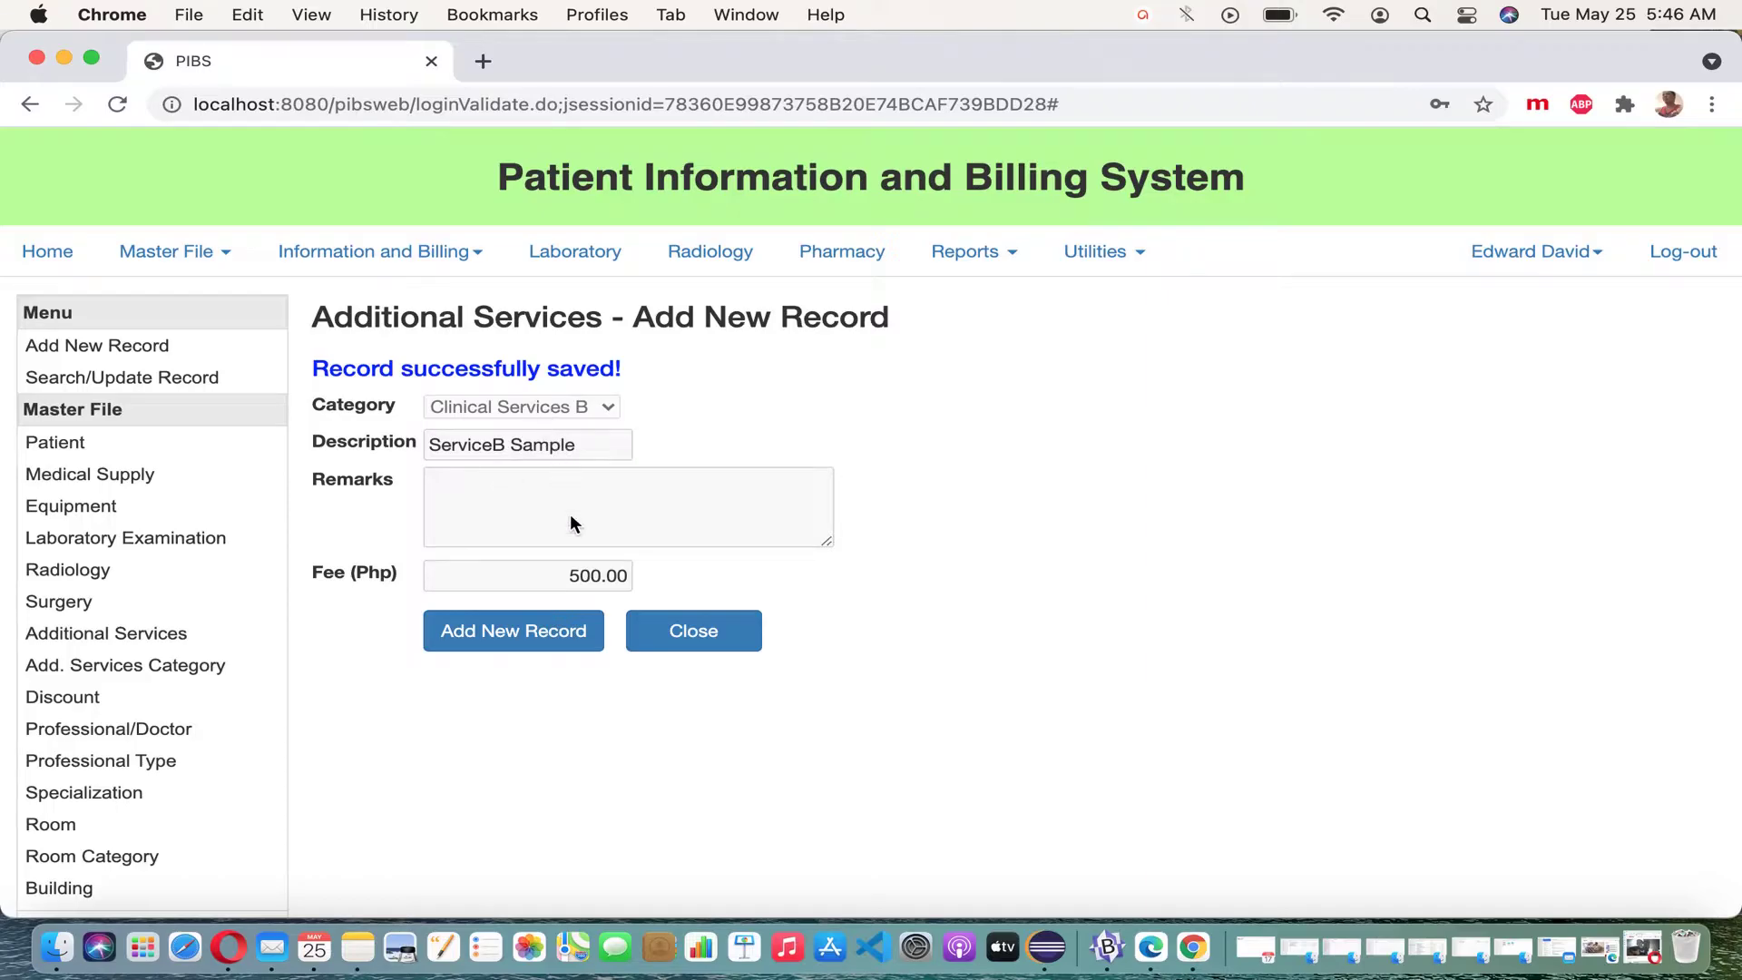
Add and save a Physical Therapy record in category Hospital Services A with a fee of 400 Php
click(542, 630)
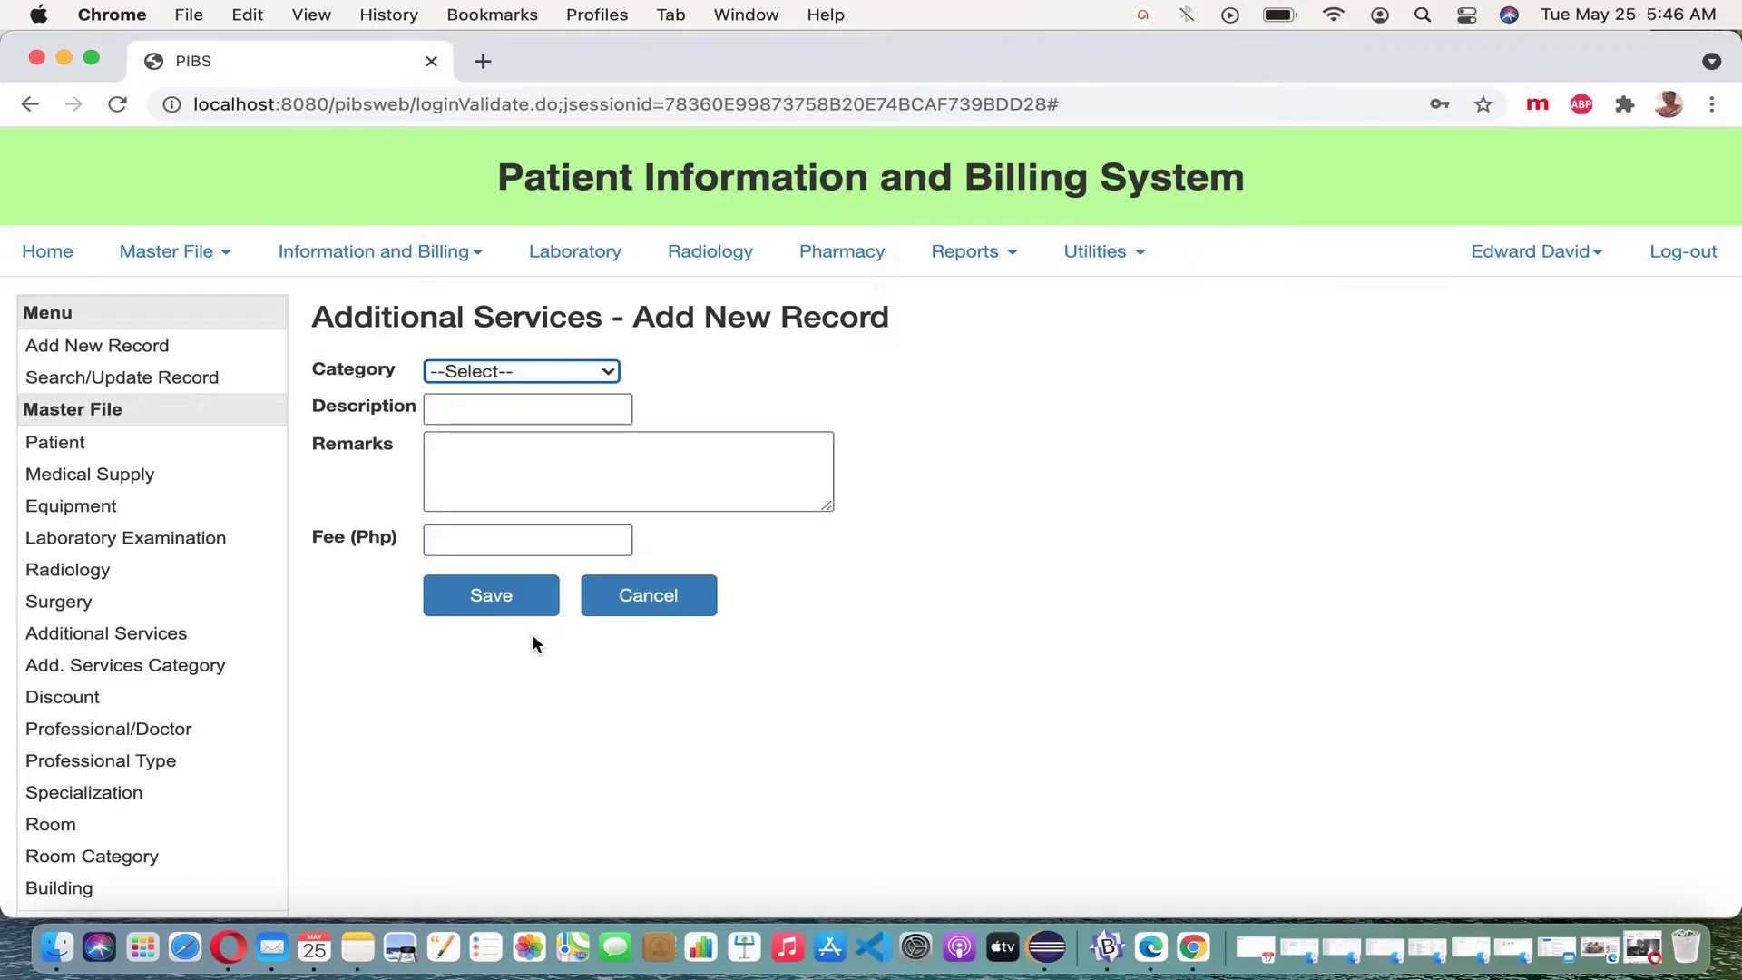
click(610, 372)
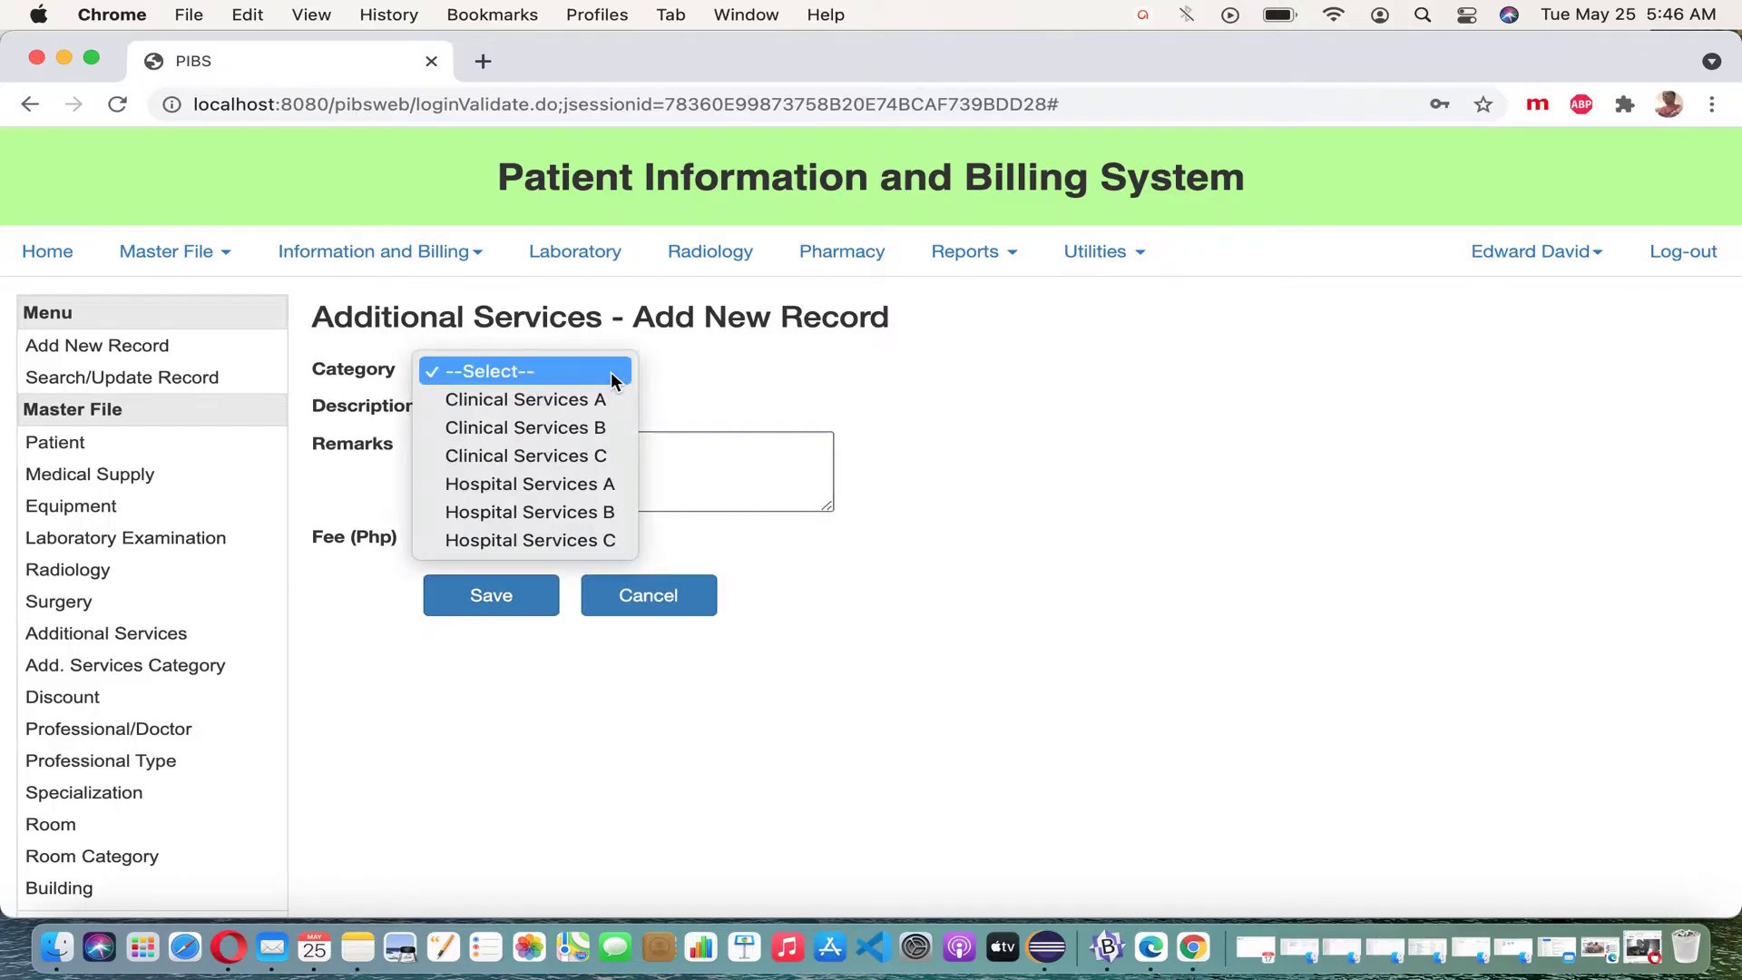
click(601, 484)
click(575, 419)
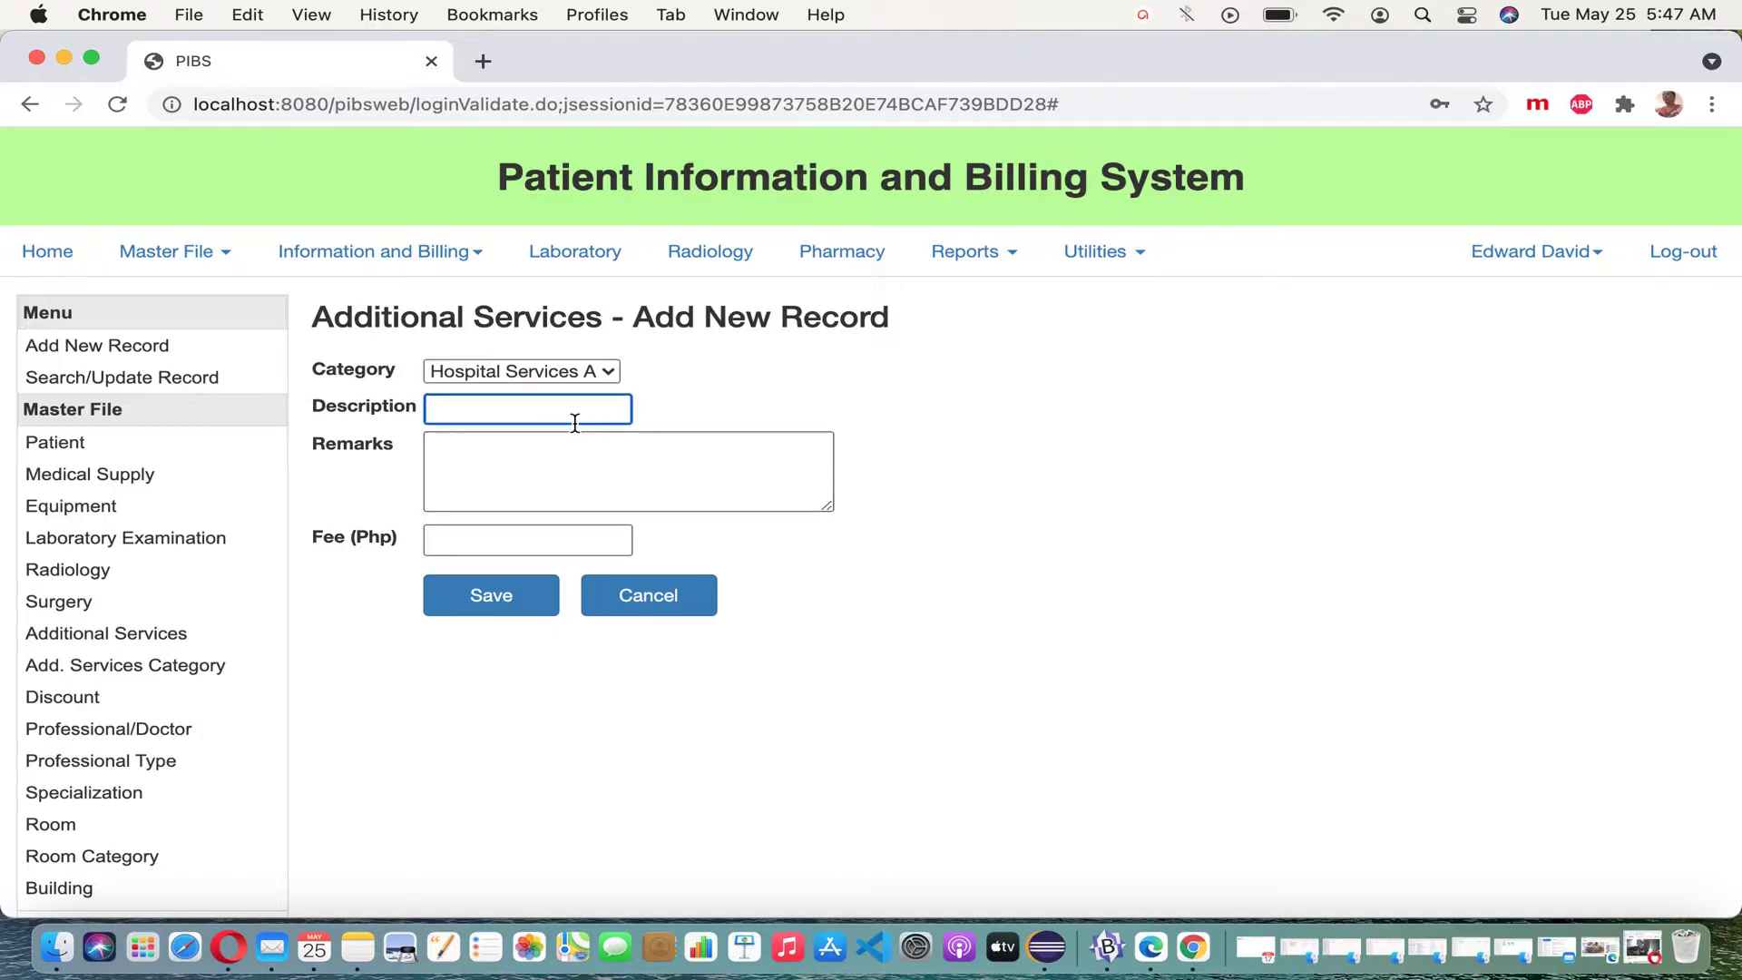
text(Physical Therapy)
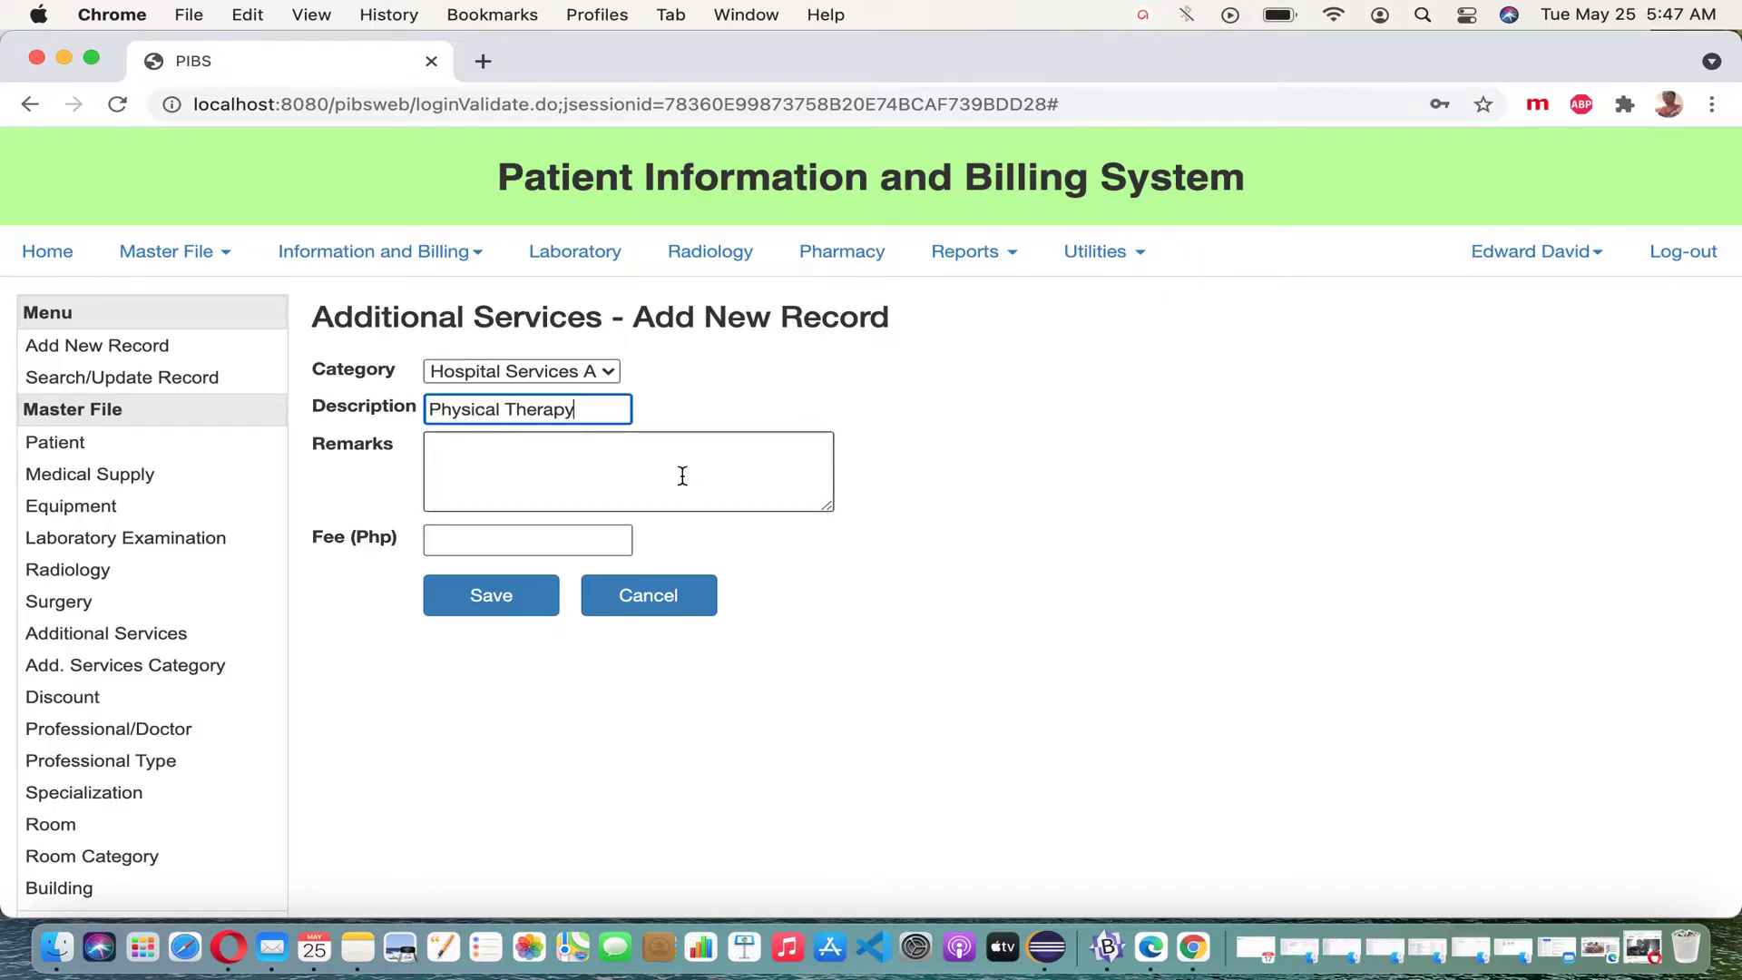
click(614, 542)
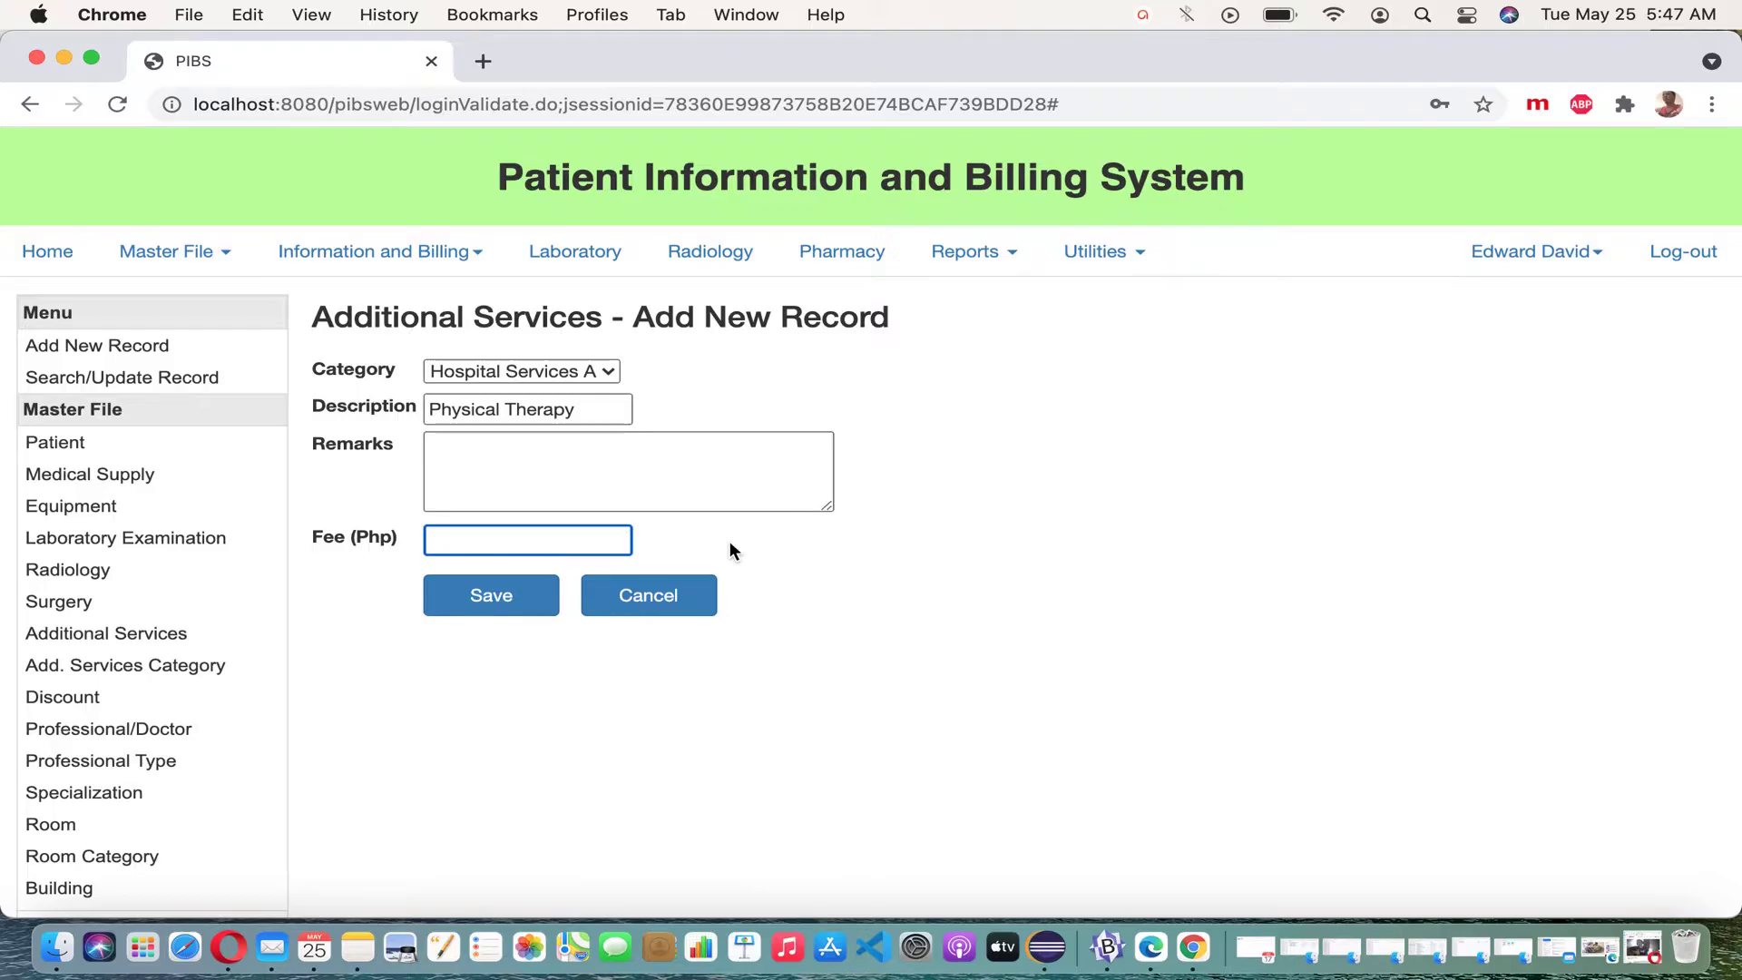
text(400)
click(522, 602)
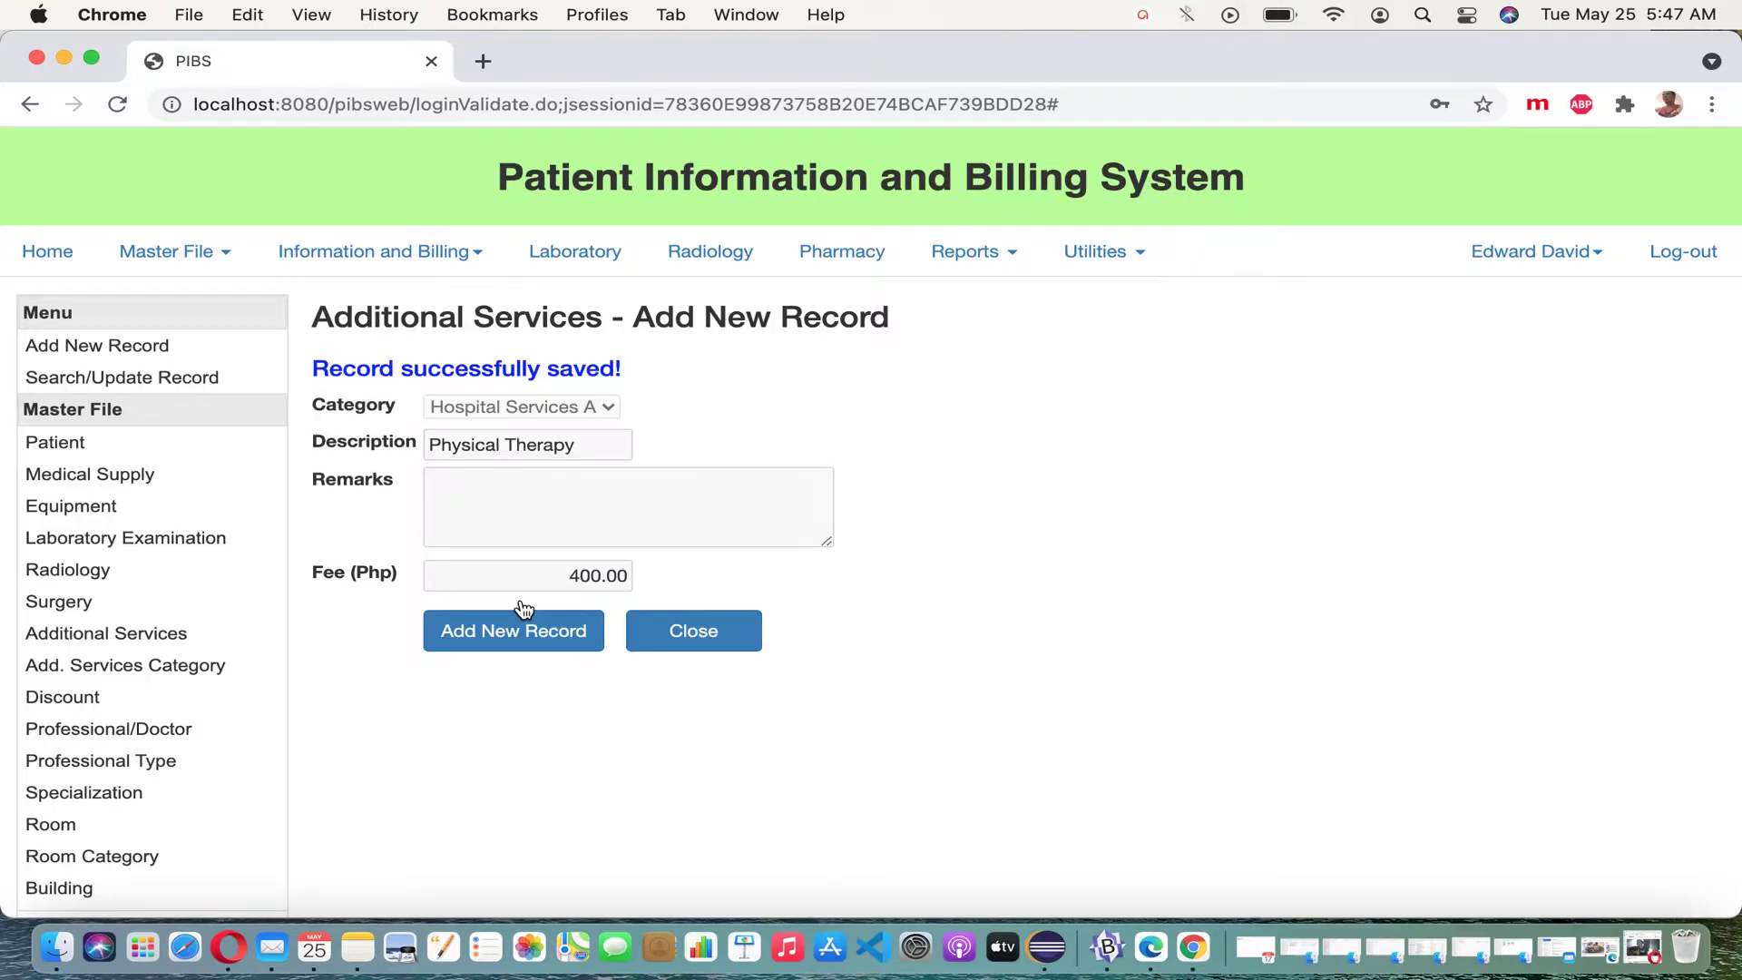
Add and save an Occupational Therapy record in category Clinical Services C with a fee of 600 Php, and close the saved record
click(524, 610)
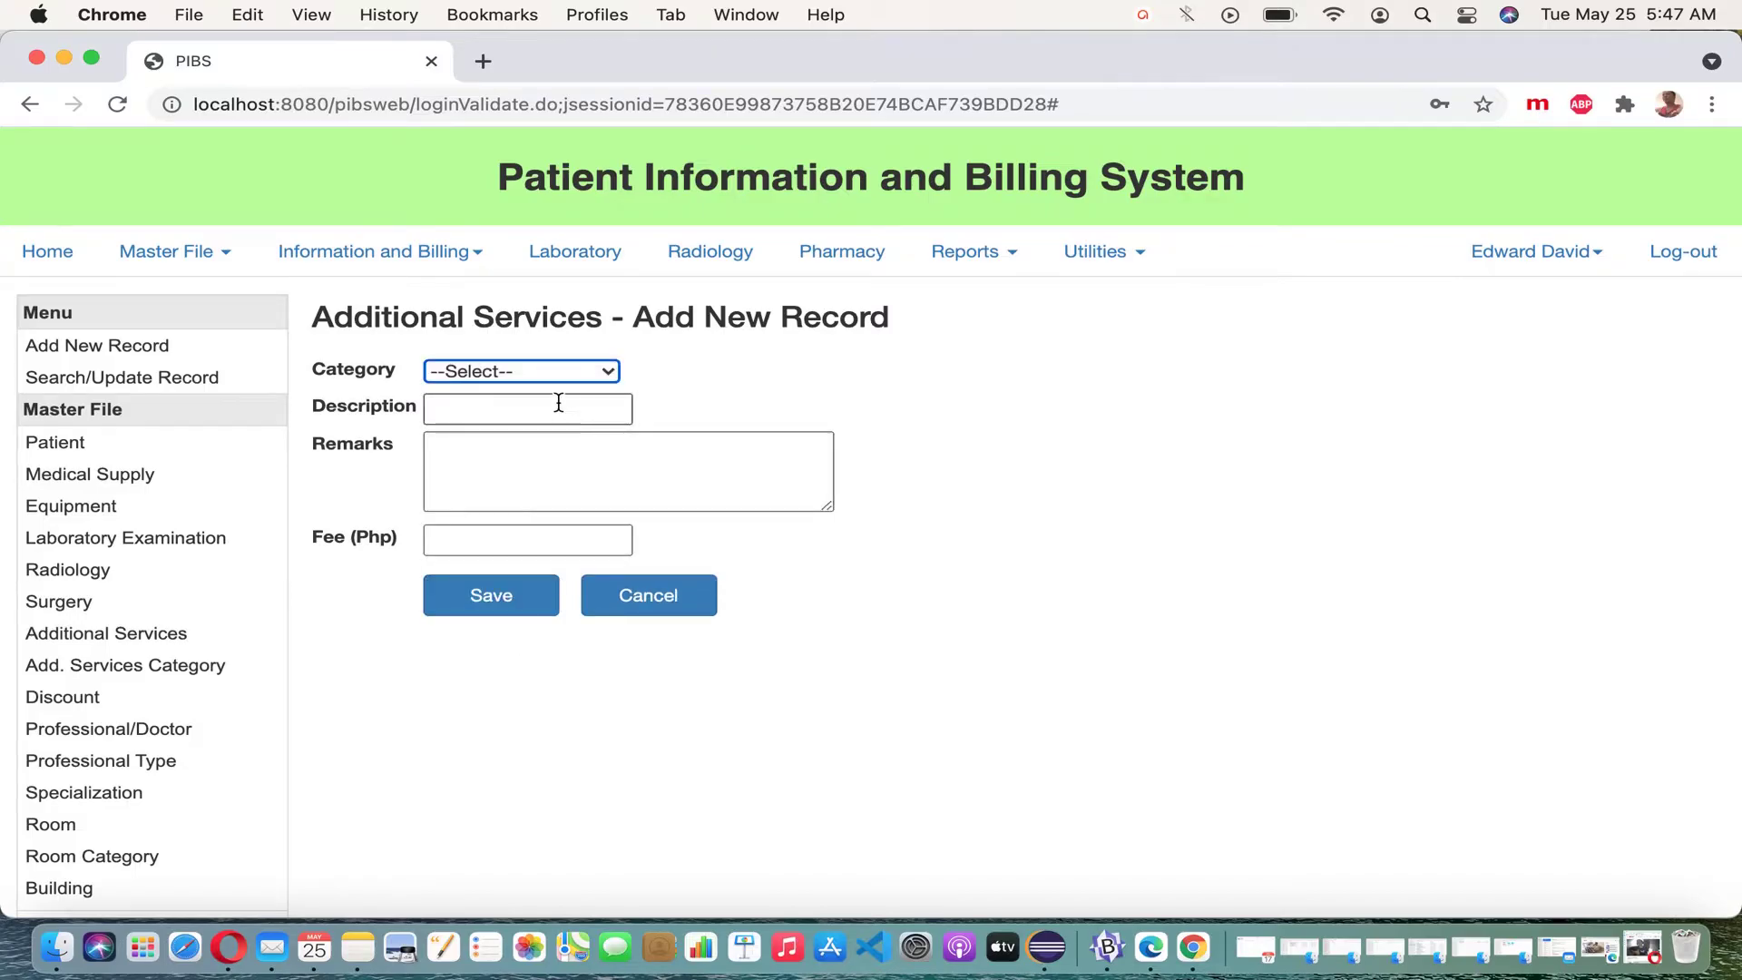
click(584, 372)
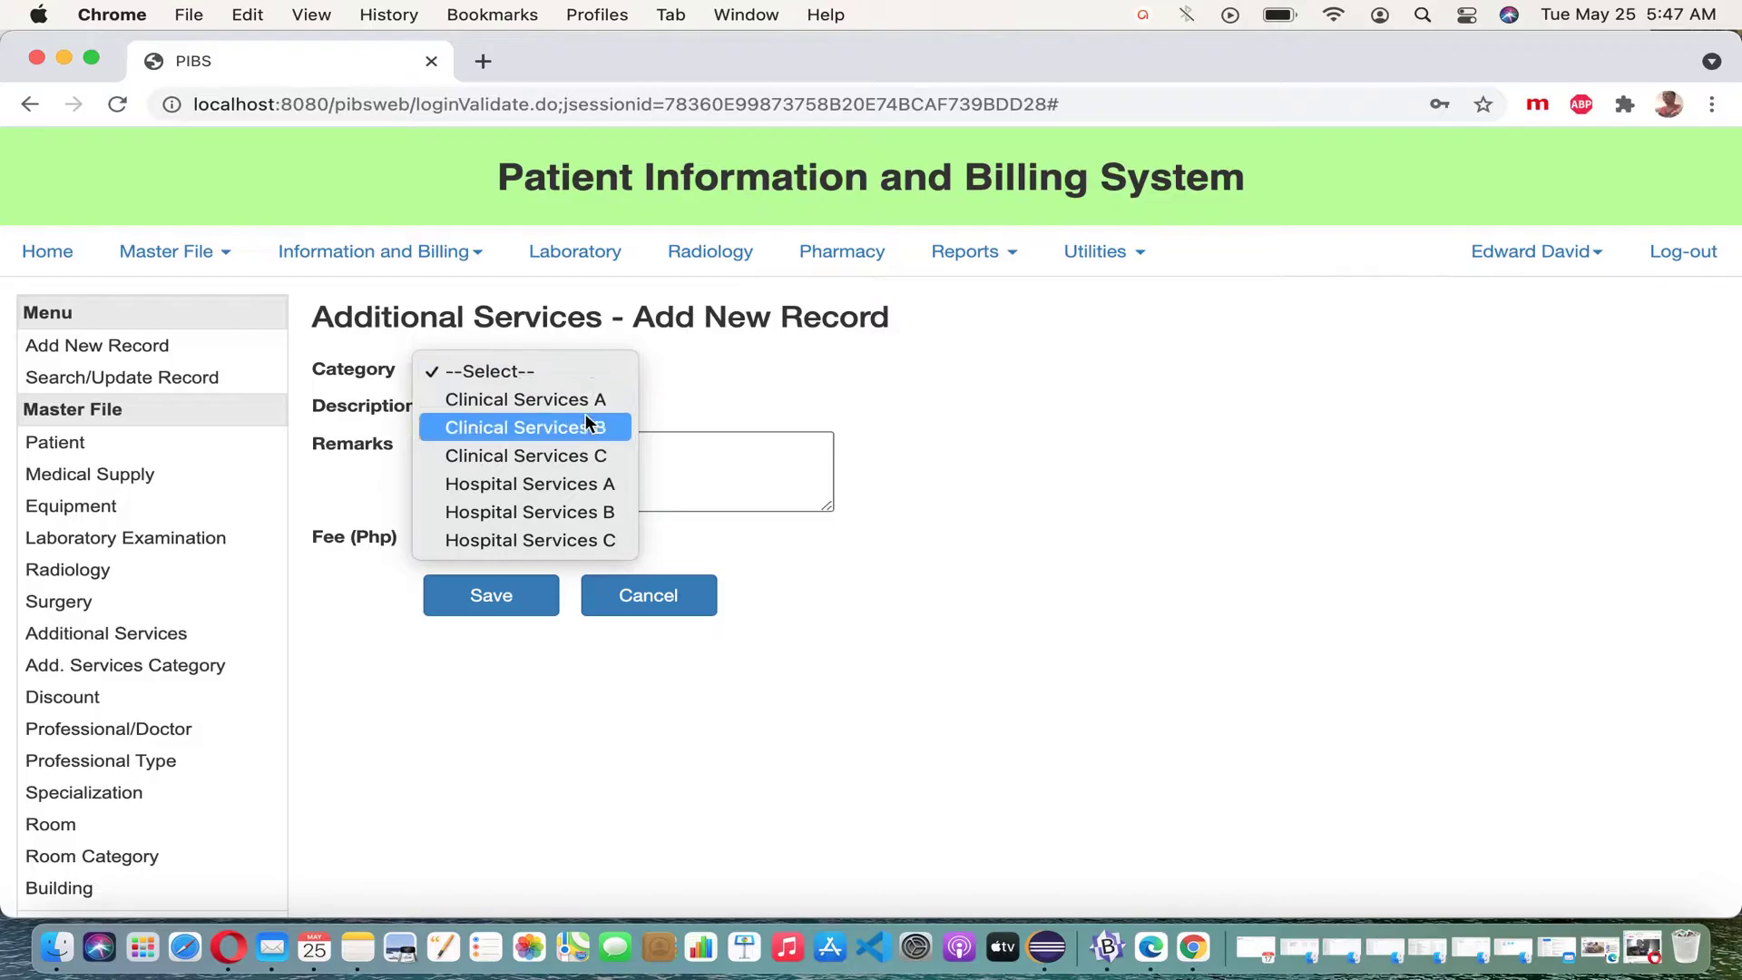
click(584, 456)
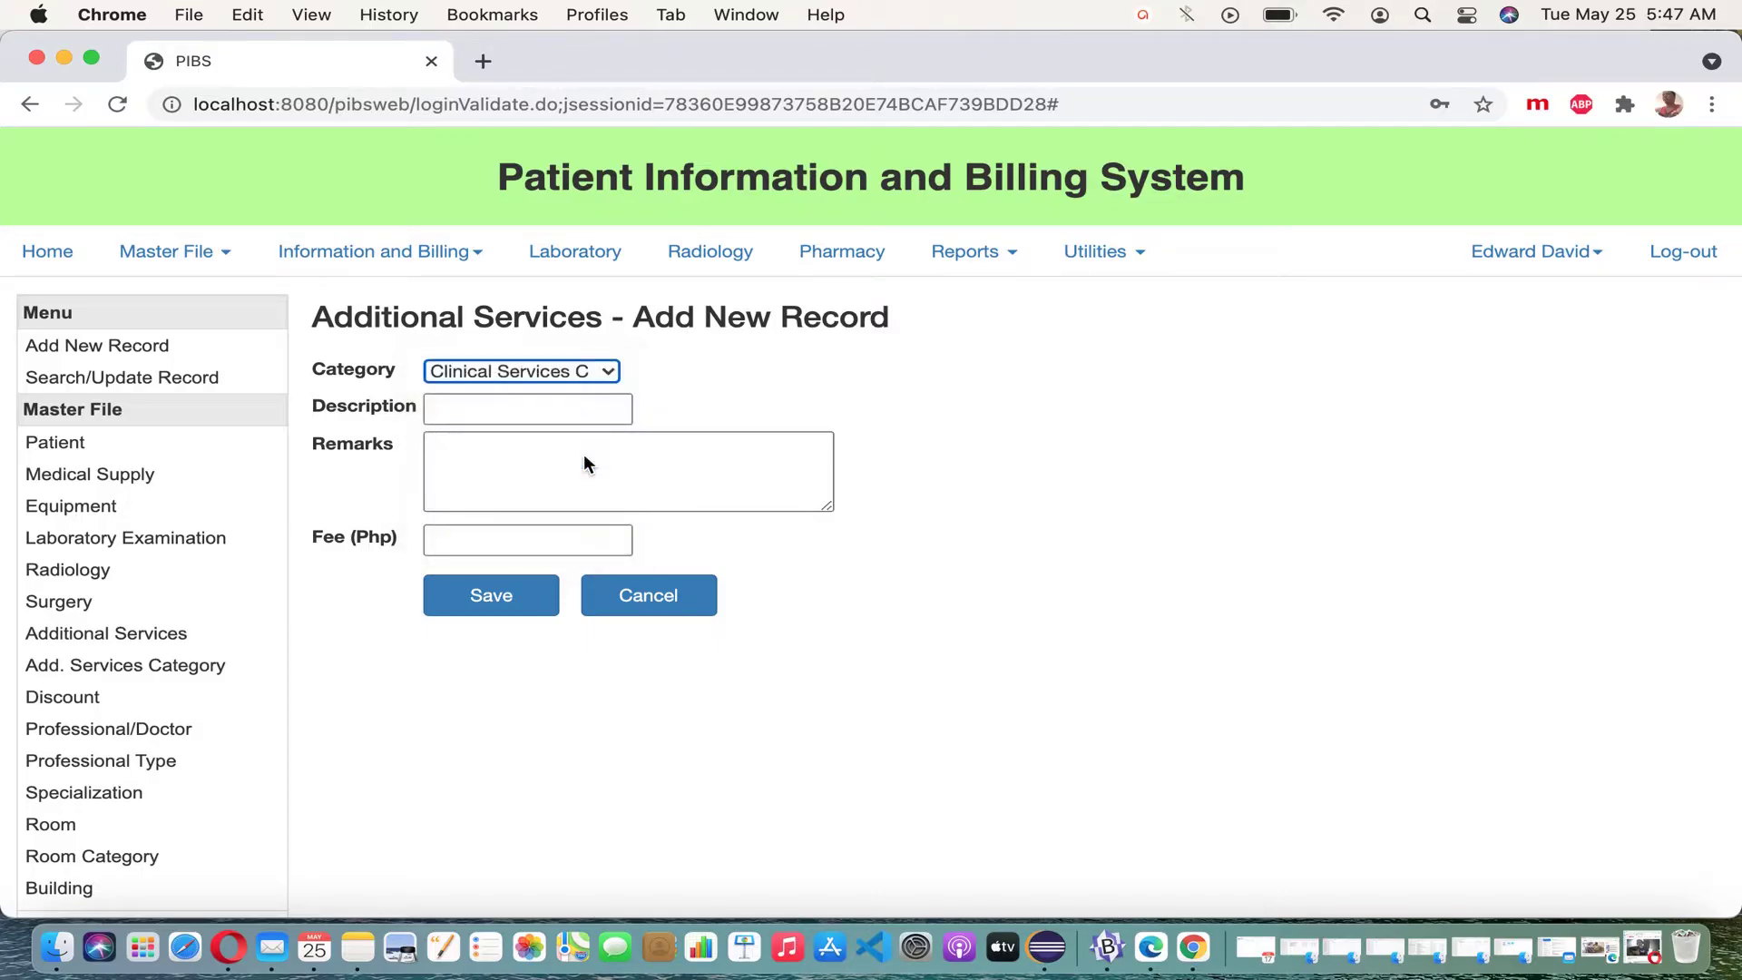
click(550, 413)
text(Occupational)
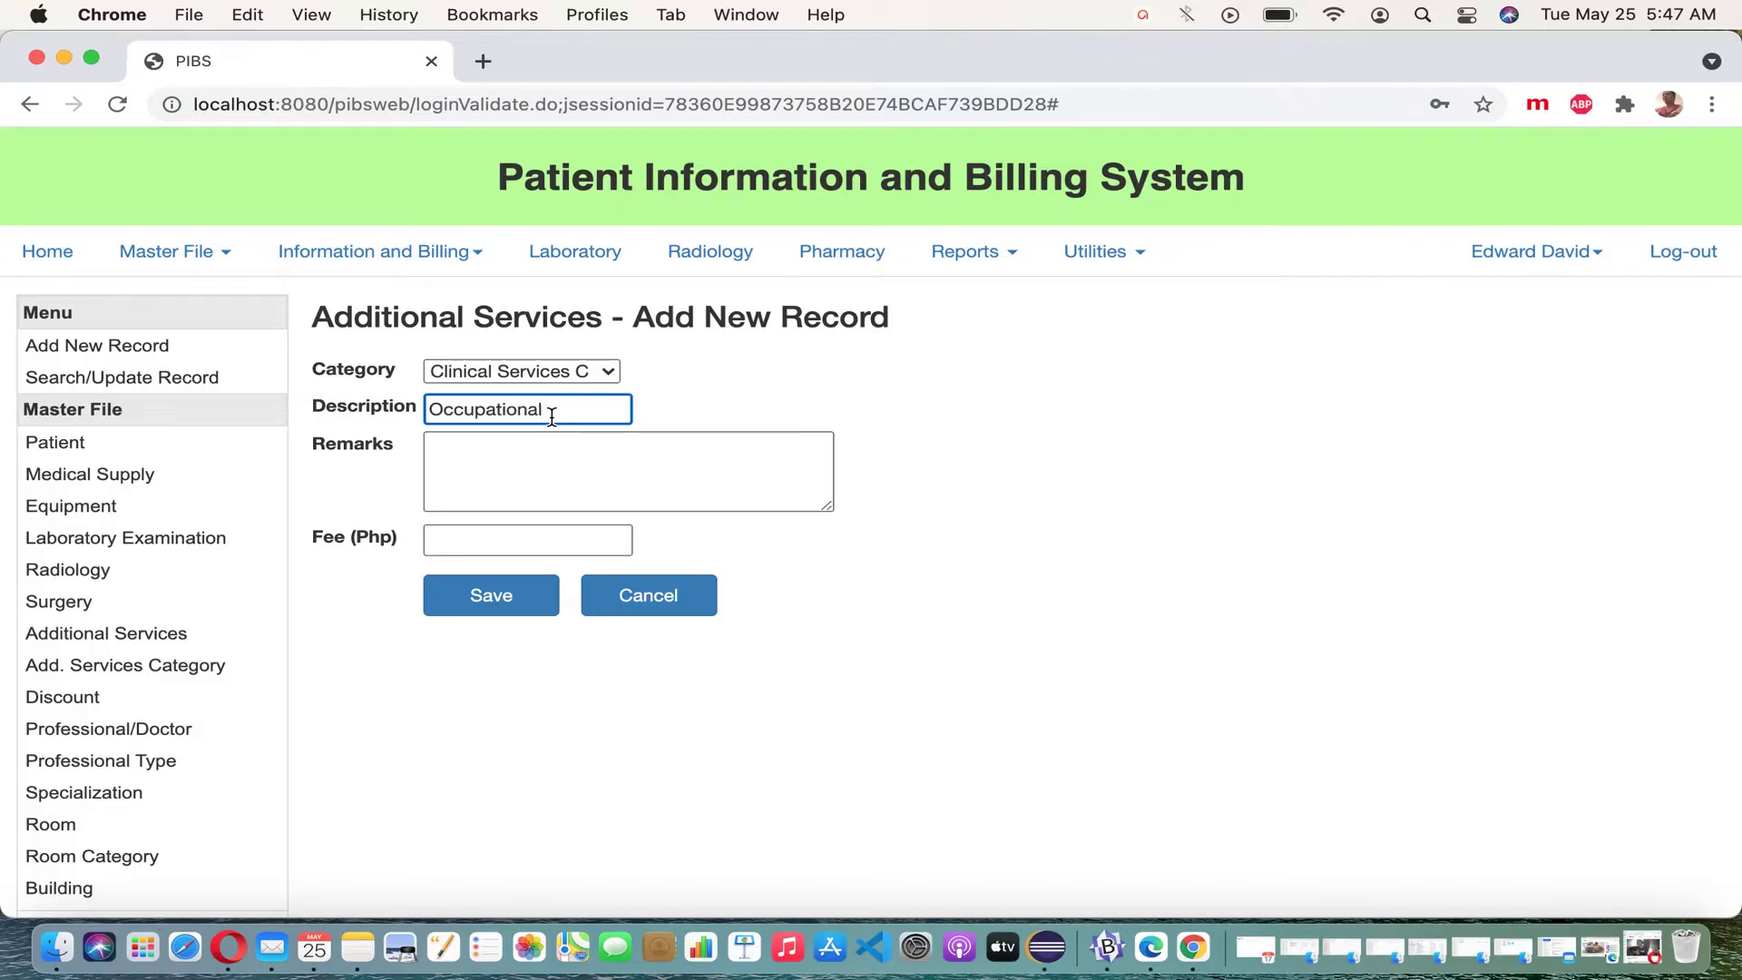
text( Theraph)
key(BackSpace)
text(y)
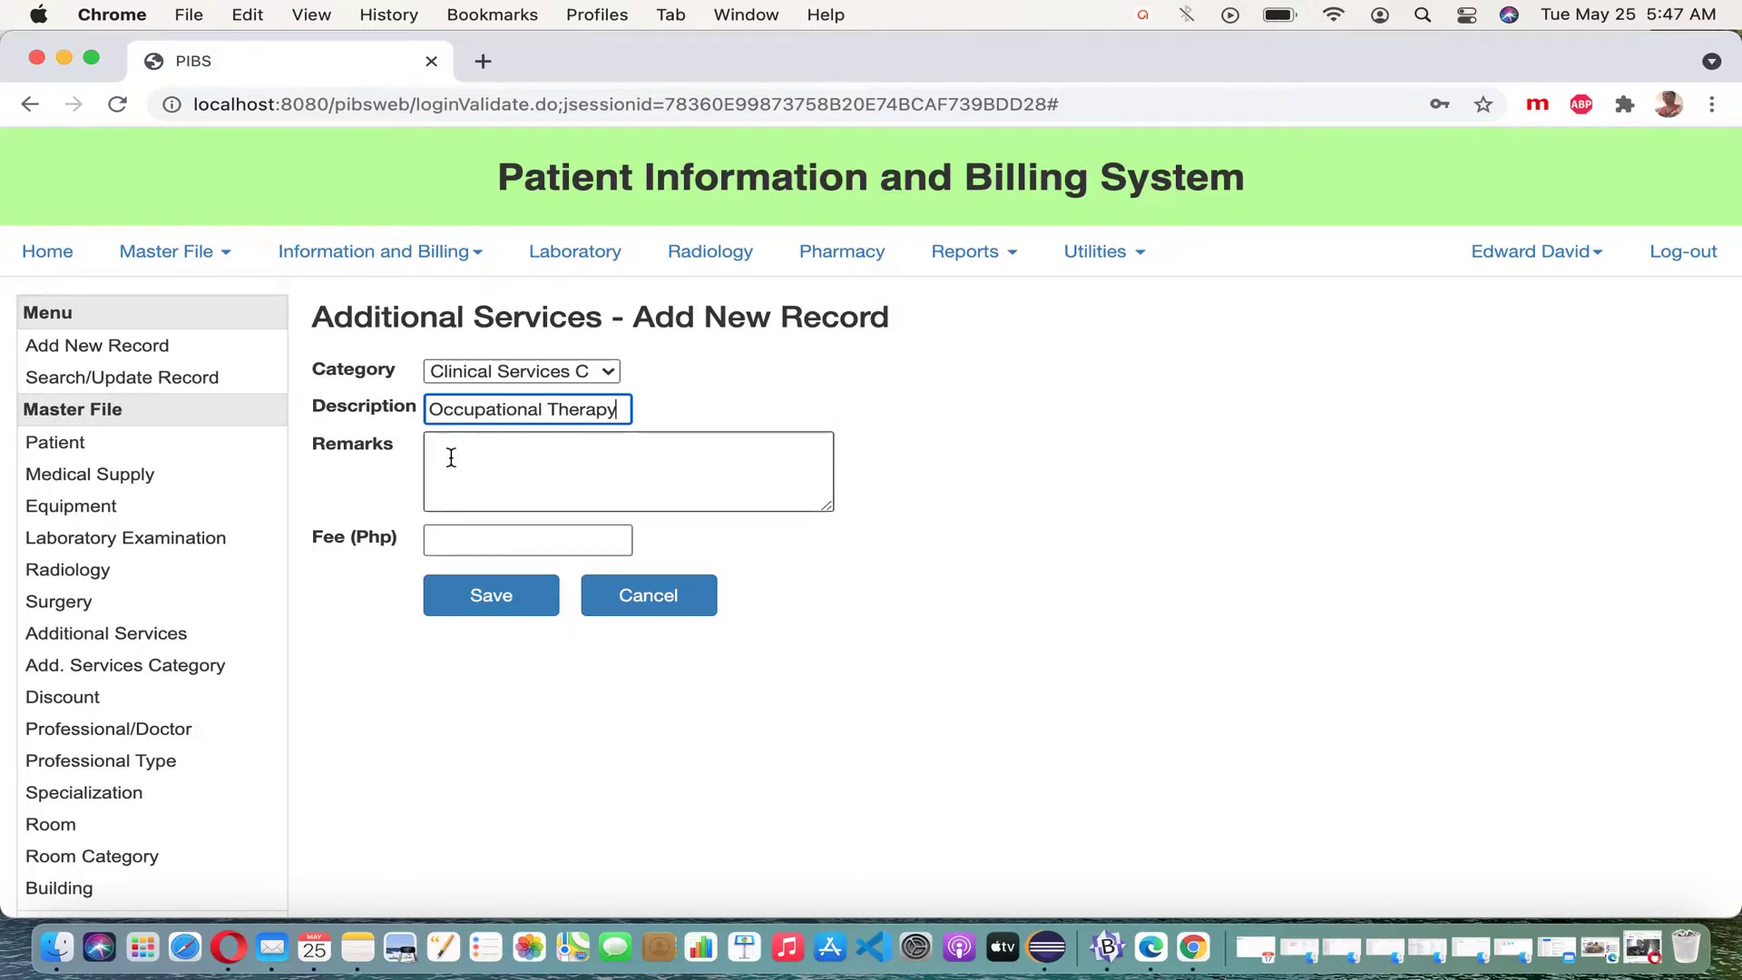
click(538, 545)
text(600)
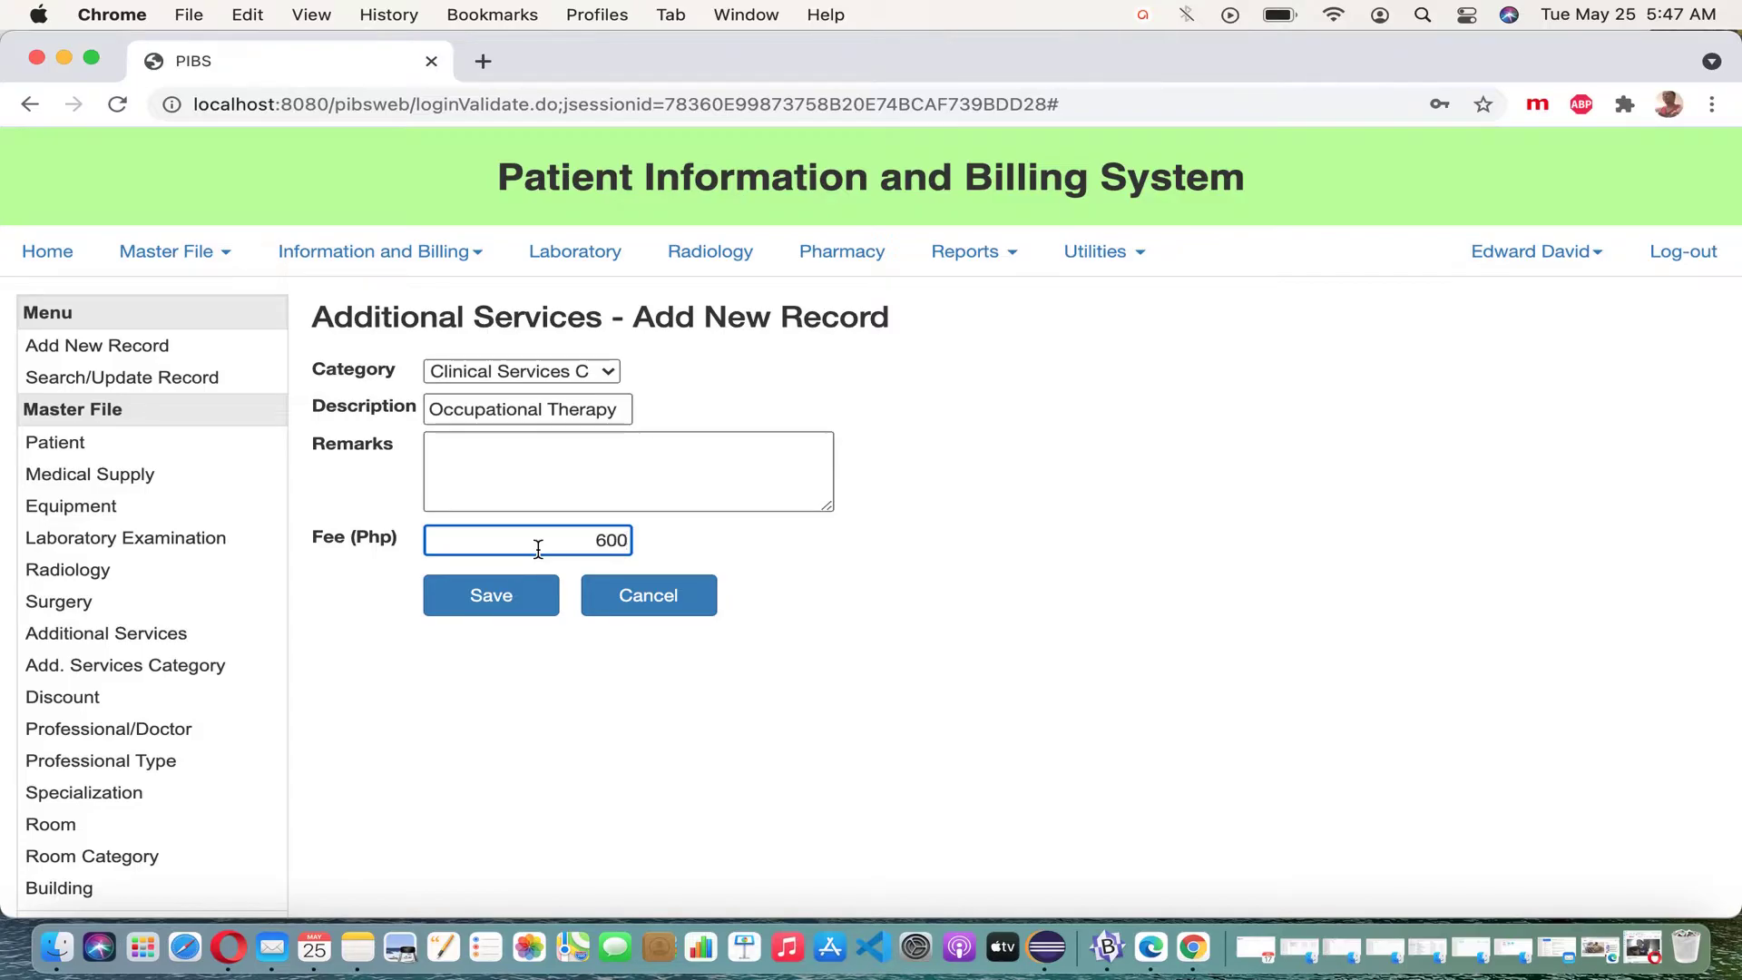
click(511, 610)
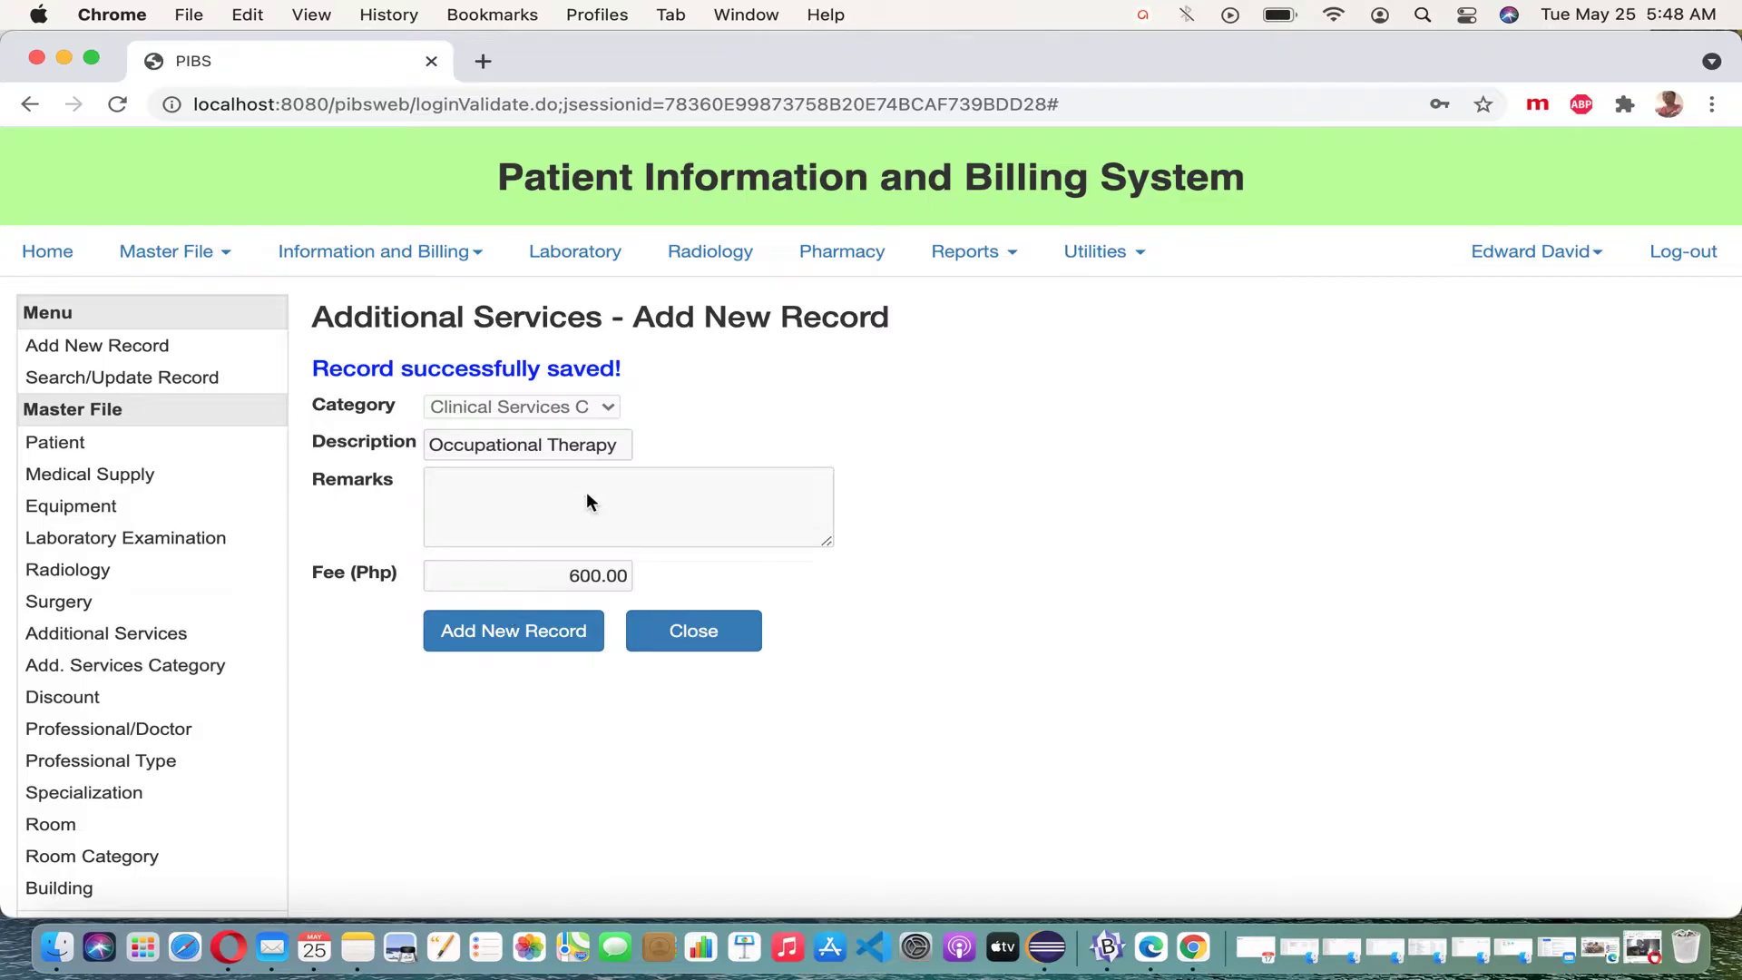
click(710, 644)
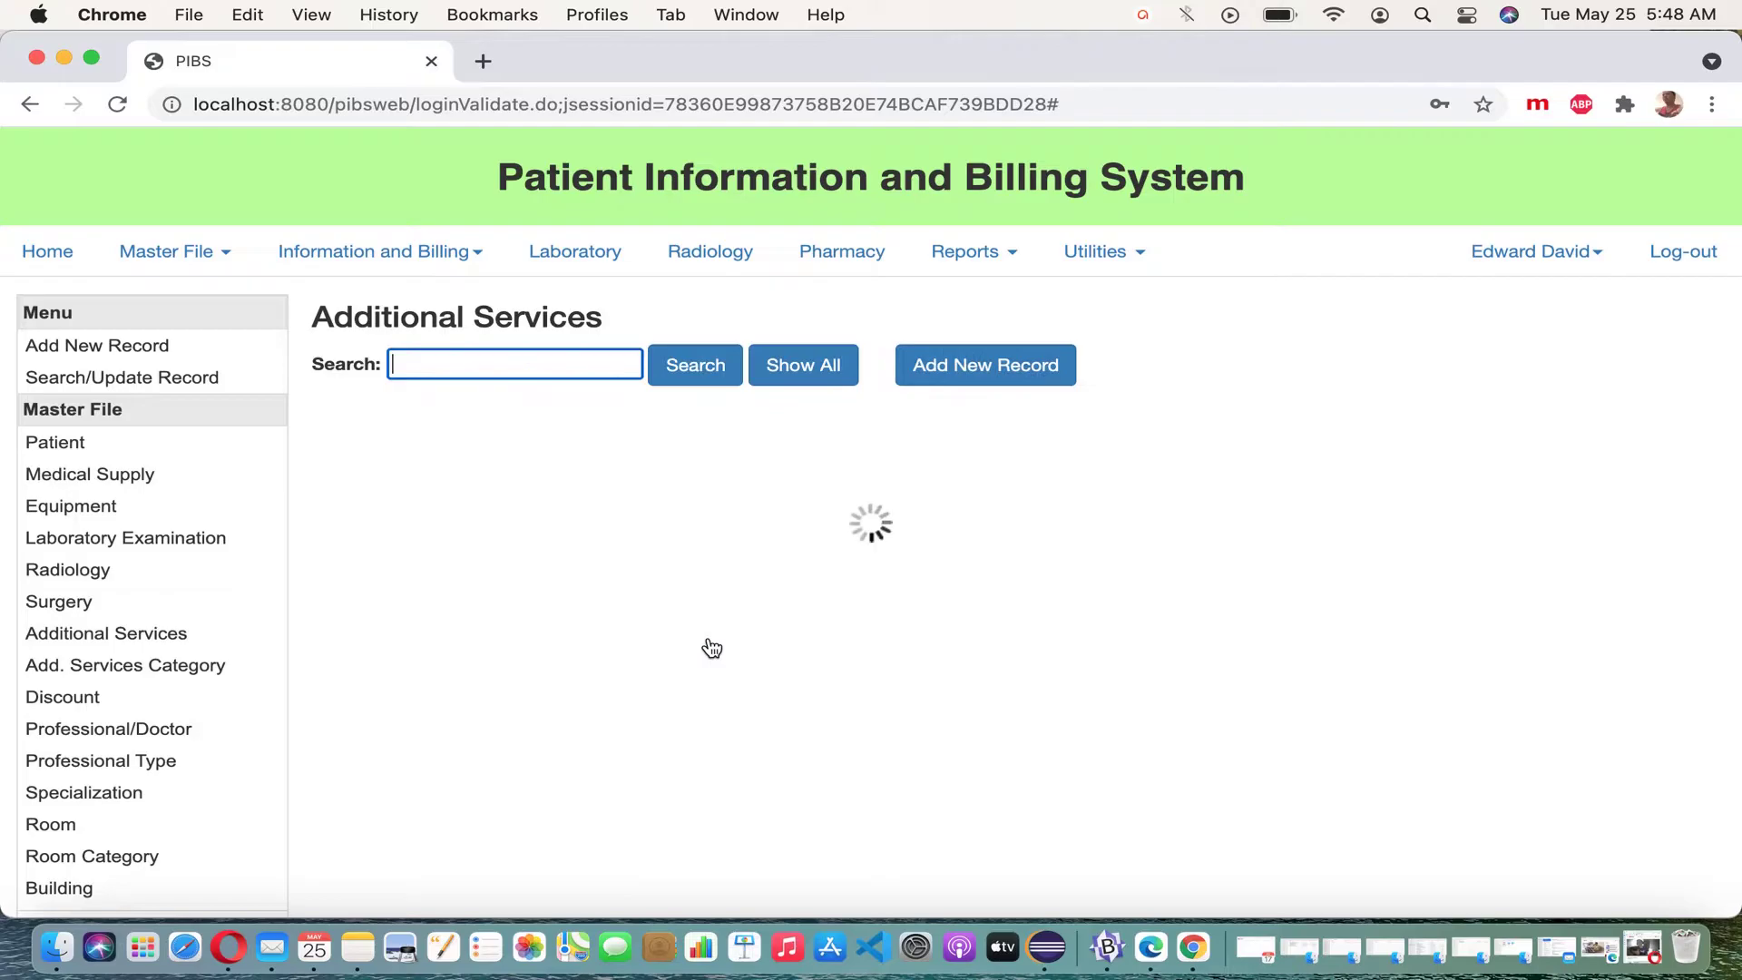
Show all additional services, and search the list for "therapy"
click(812, 379)
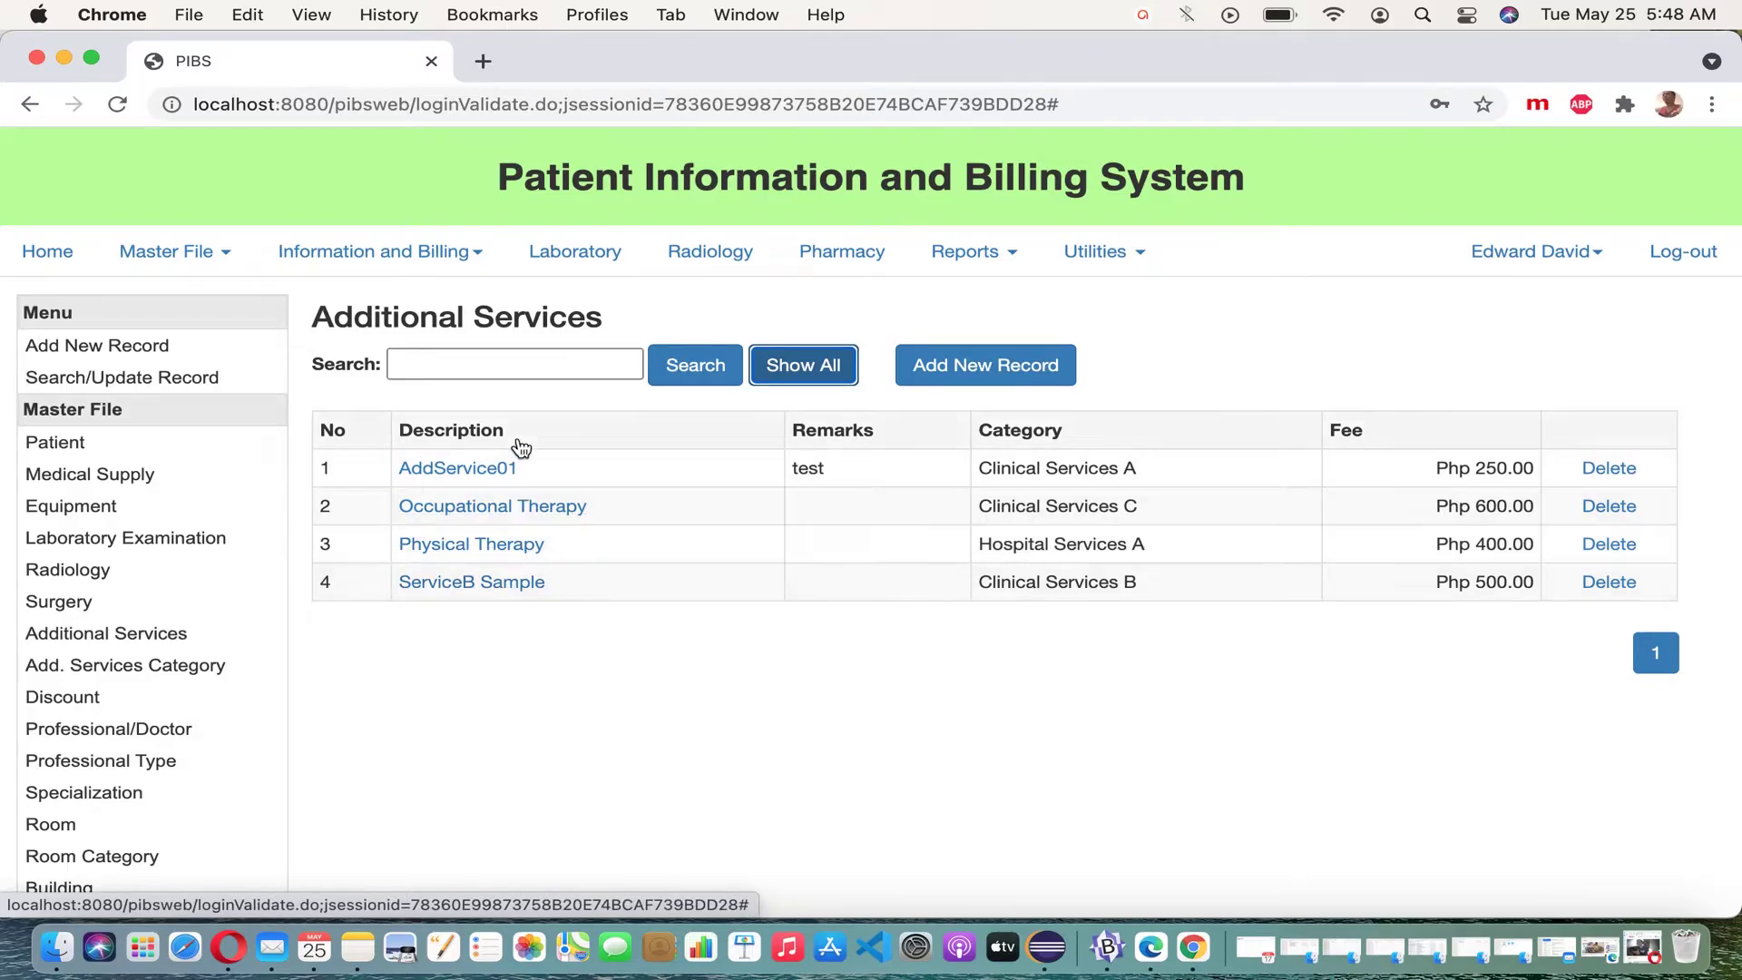
click(508, 380)
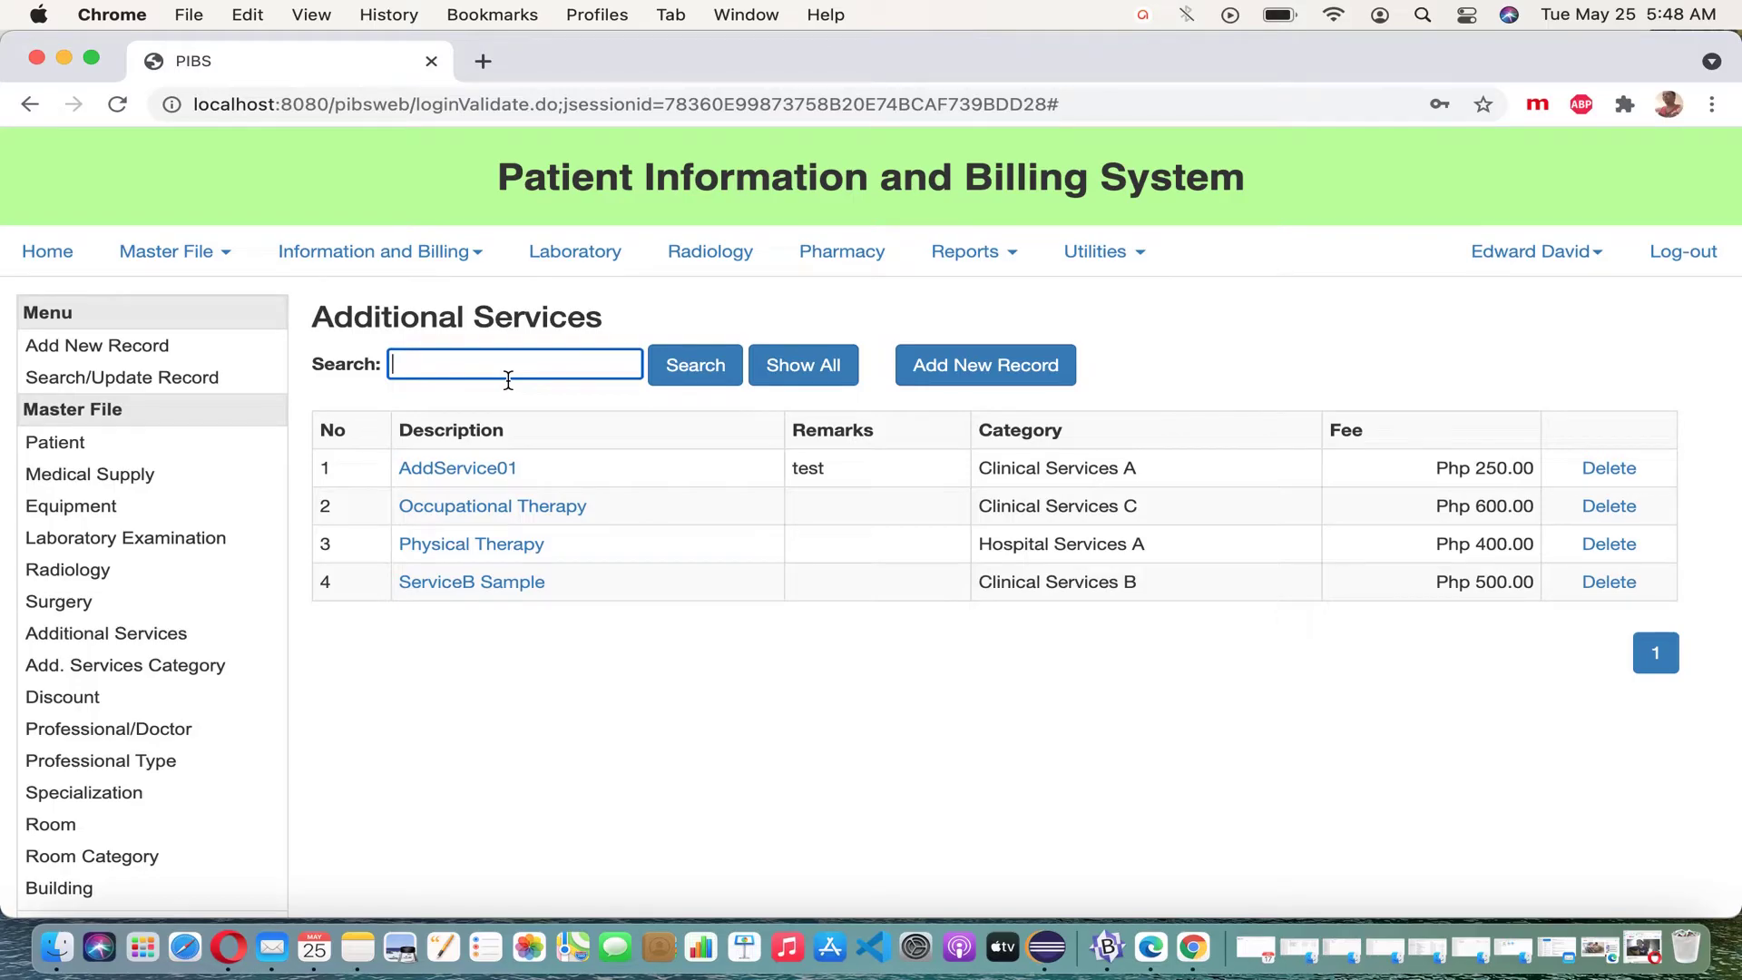
text(p)
key(BackSpace)
text(therapy)
click(697, 364)
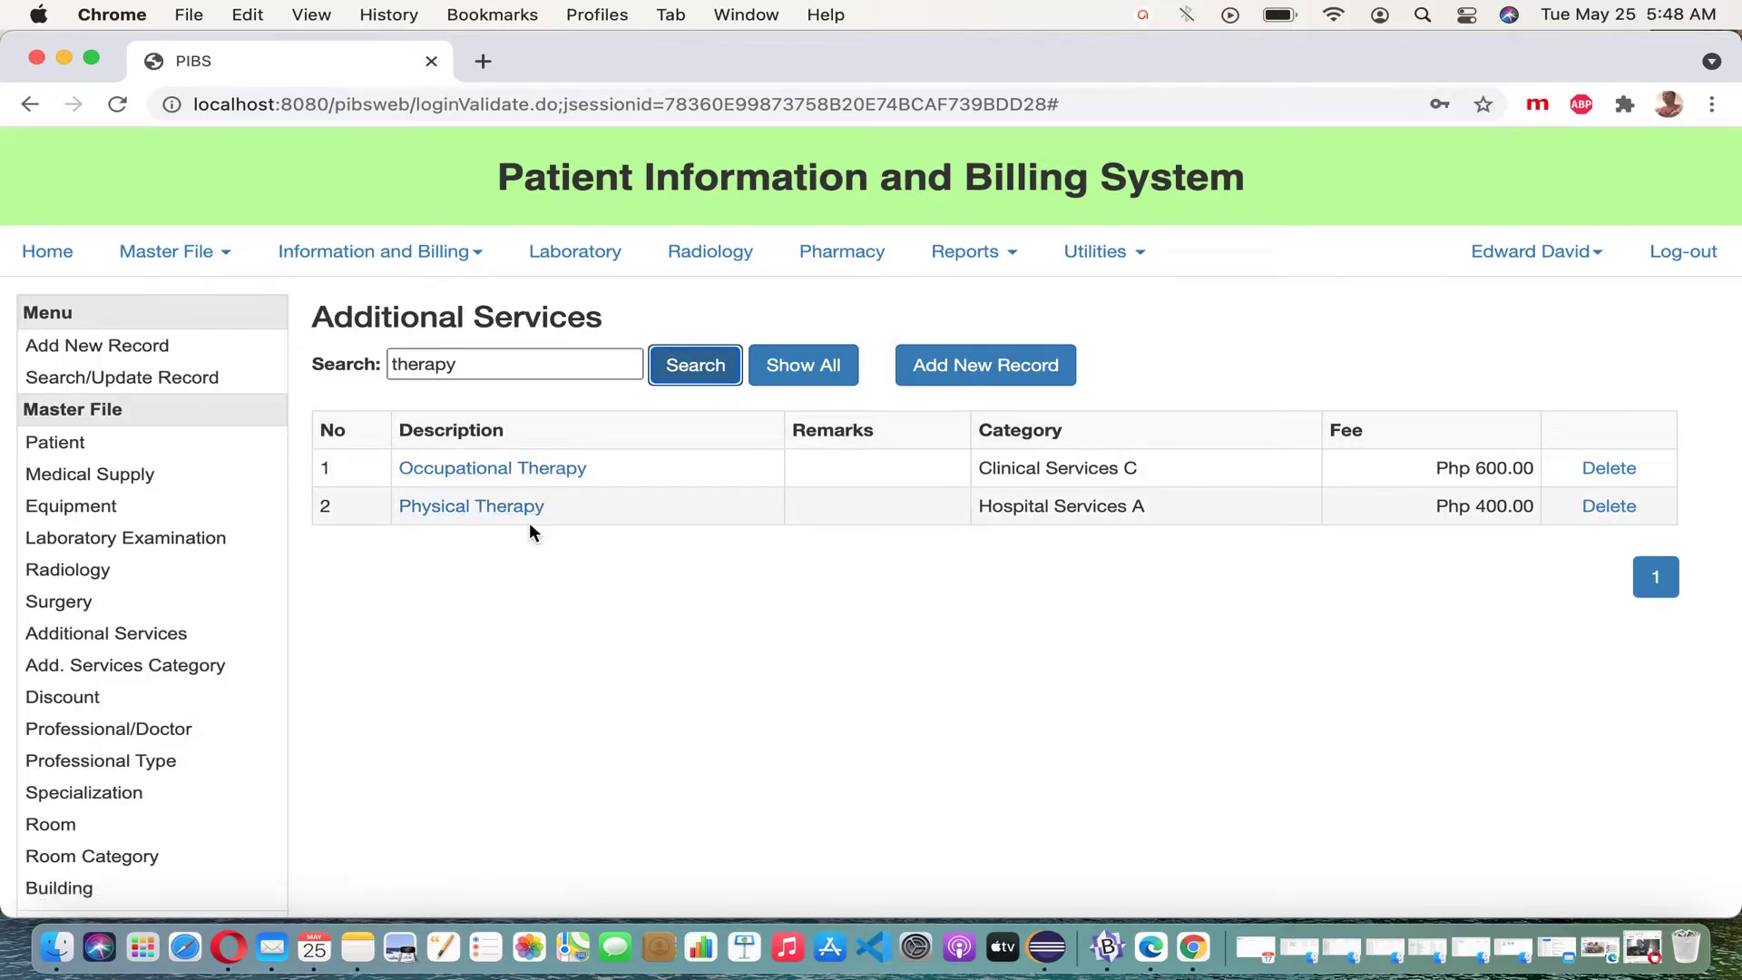
Search the additional services for "service"
click(603, 375)
key(BackSpace)
key(BackSpace)
key(BackSpace)
key(BackSpace)
key(BackSpace)
key(BackSpace)
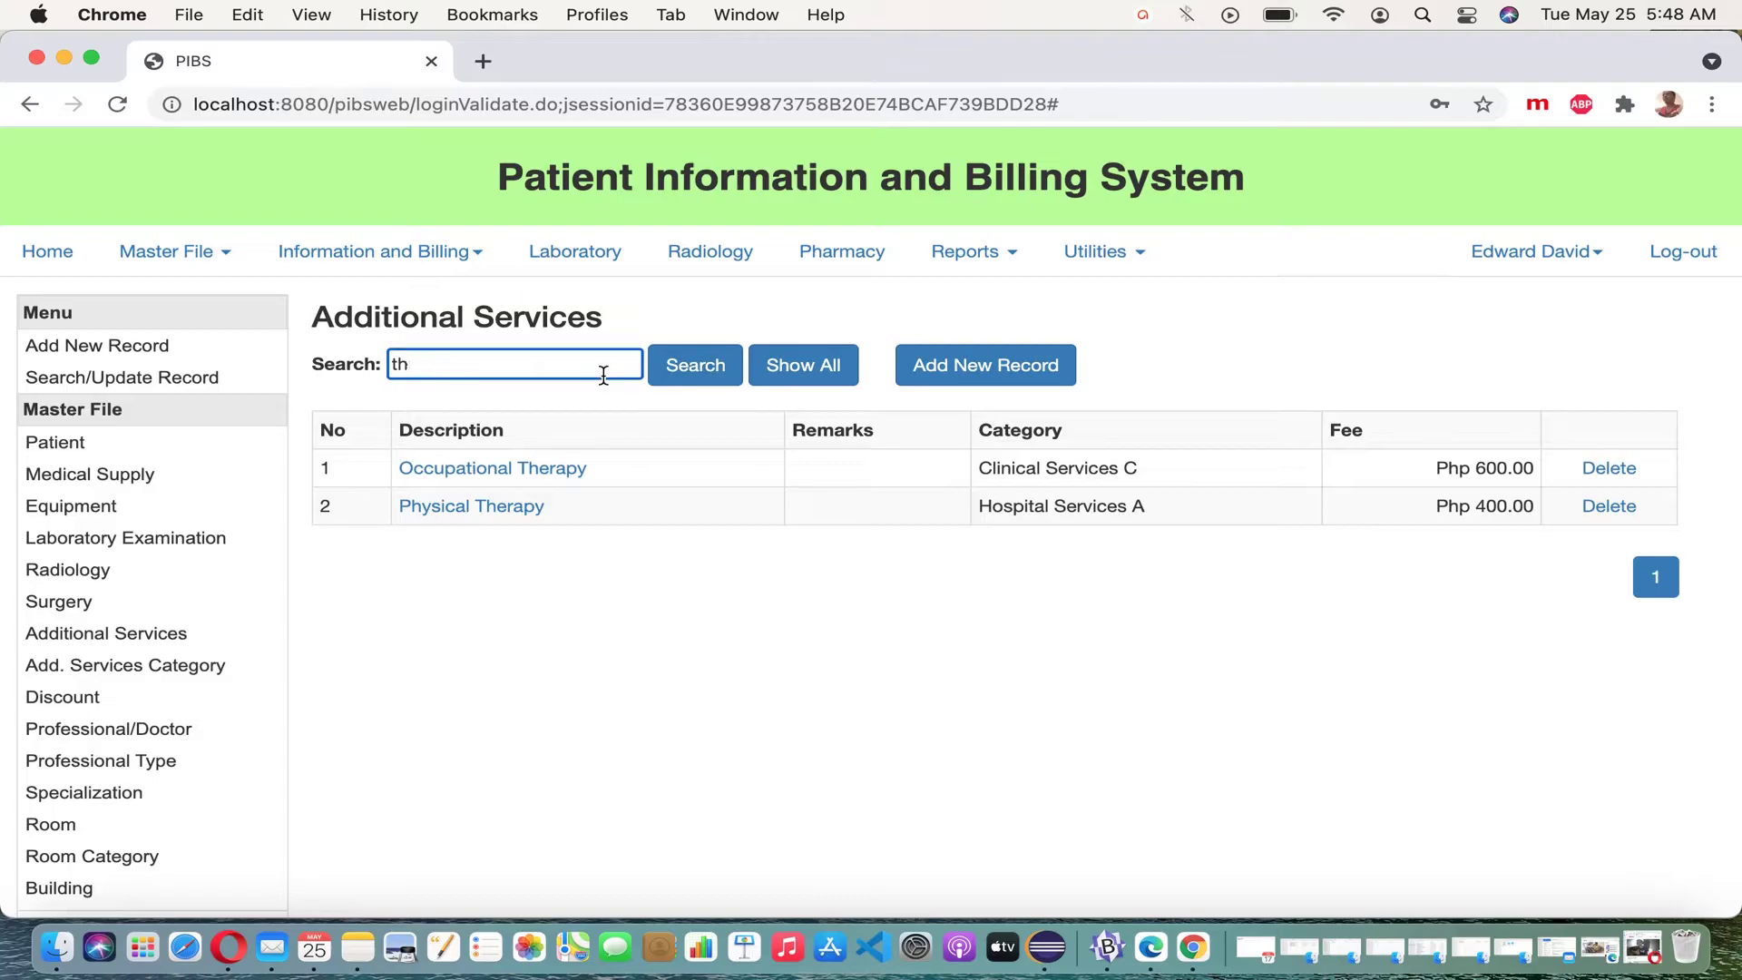
text(service)
click(724, 379)
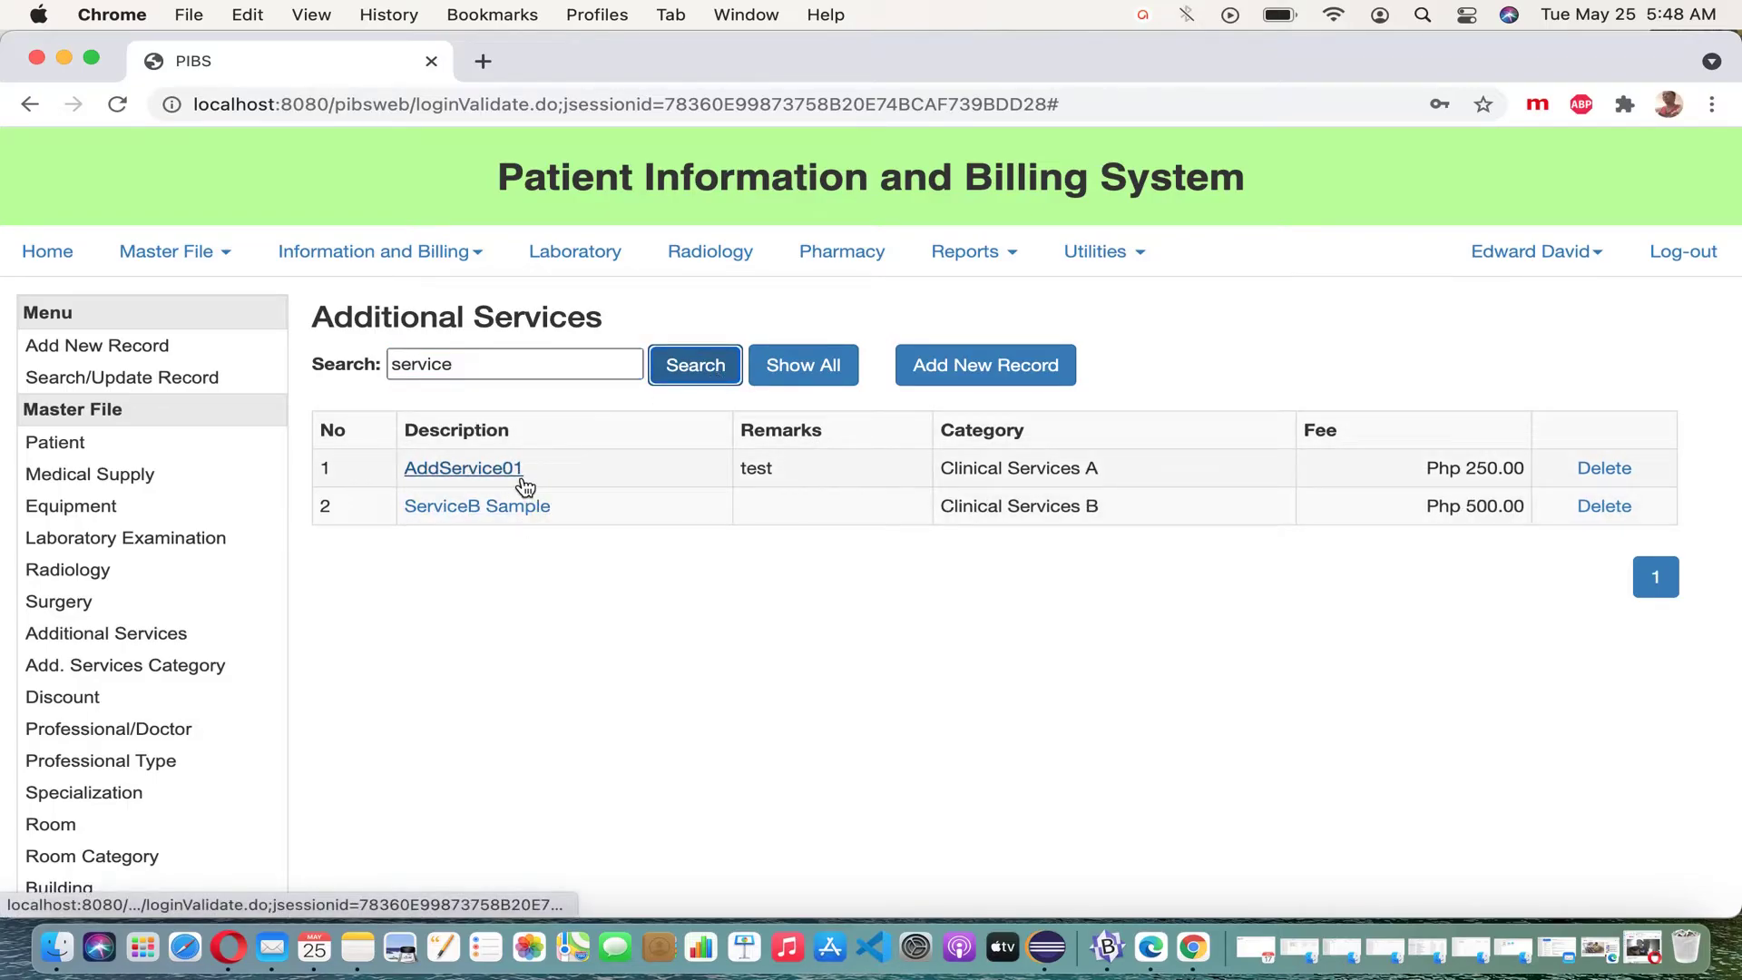
Search the additional services for "sample"
click(508, 368)
key(BackSpace)
key(BackSpace)
key(BackSpace)
text(ample)
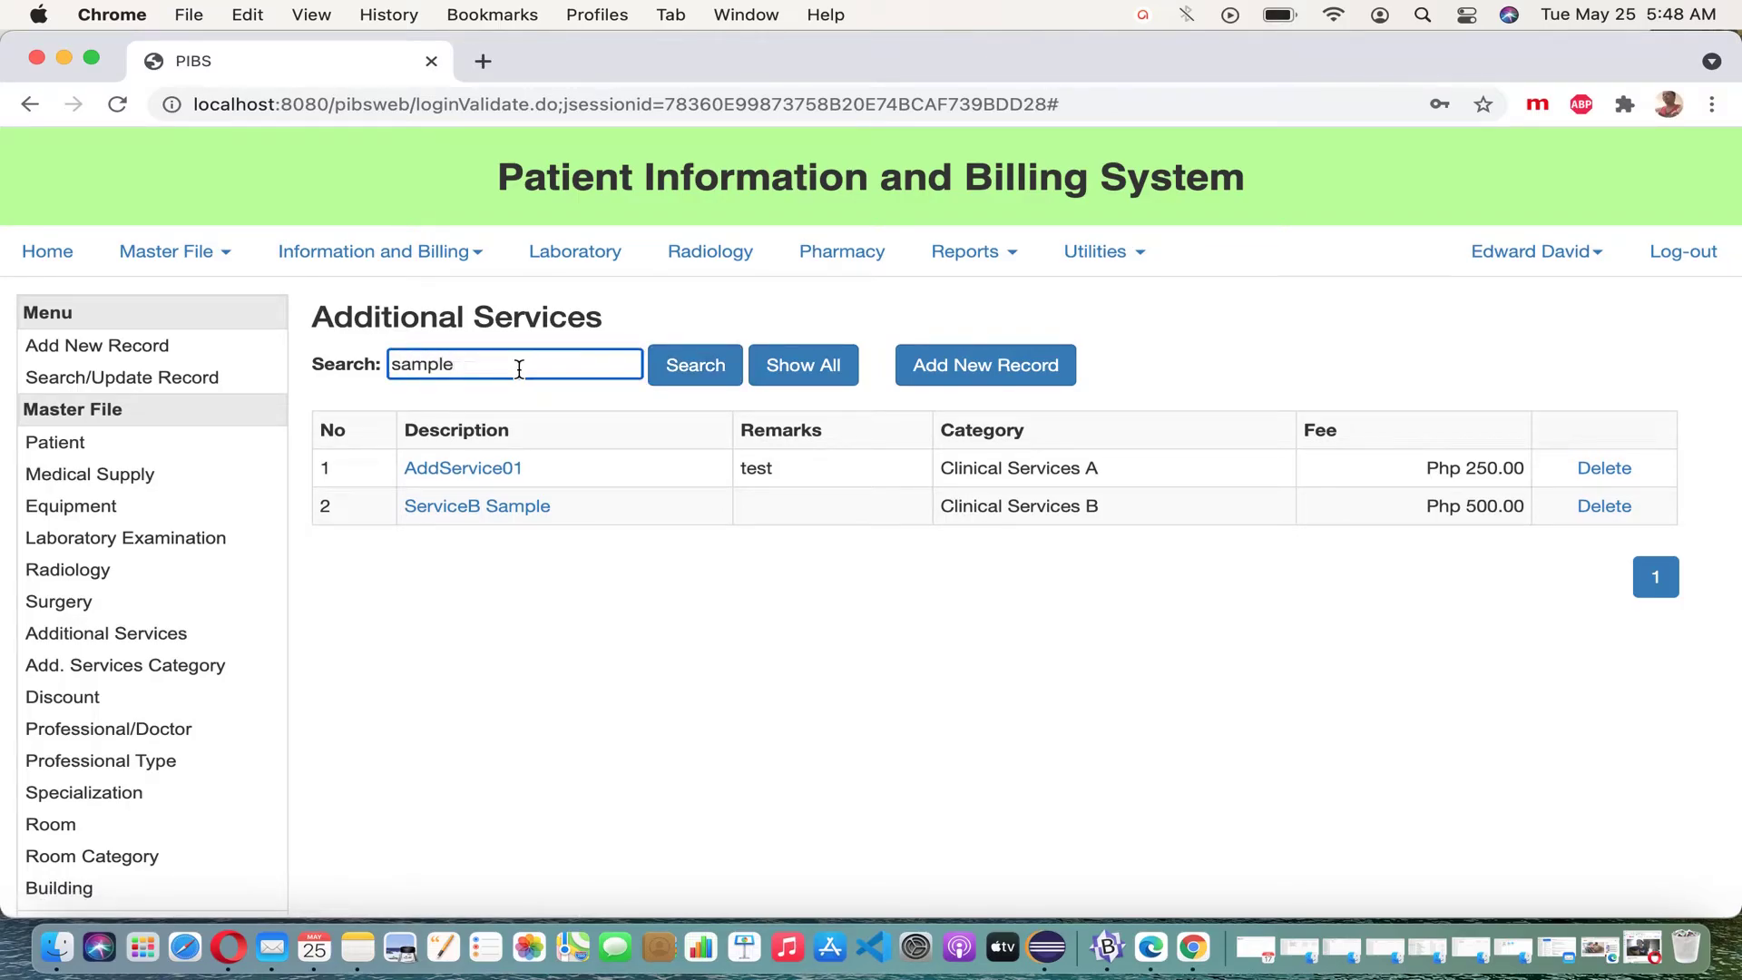
click(688, 369)
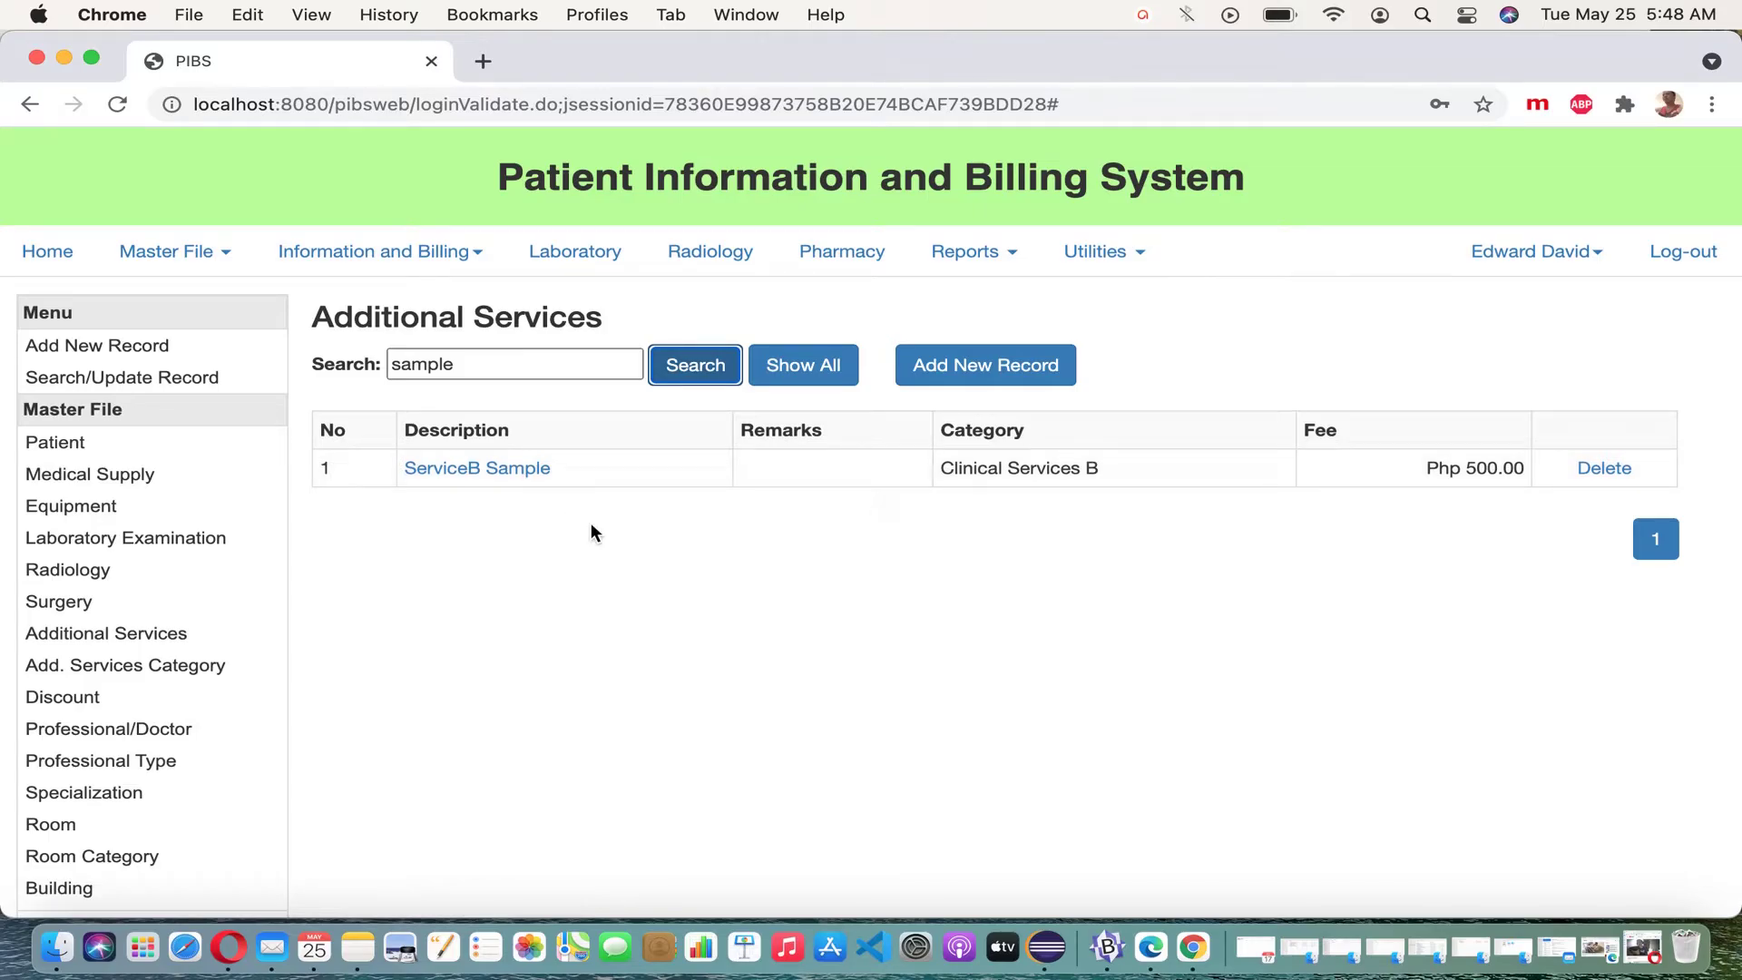
Open the ServiceB Sample record for editing, change its description to "ServiceB001" and enter the remarks "edited/updated"
click(519, 476)
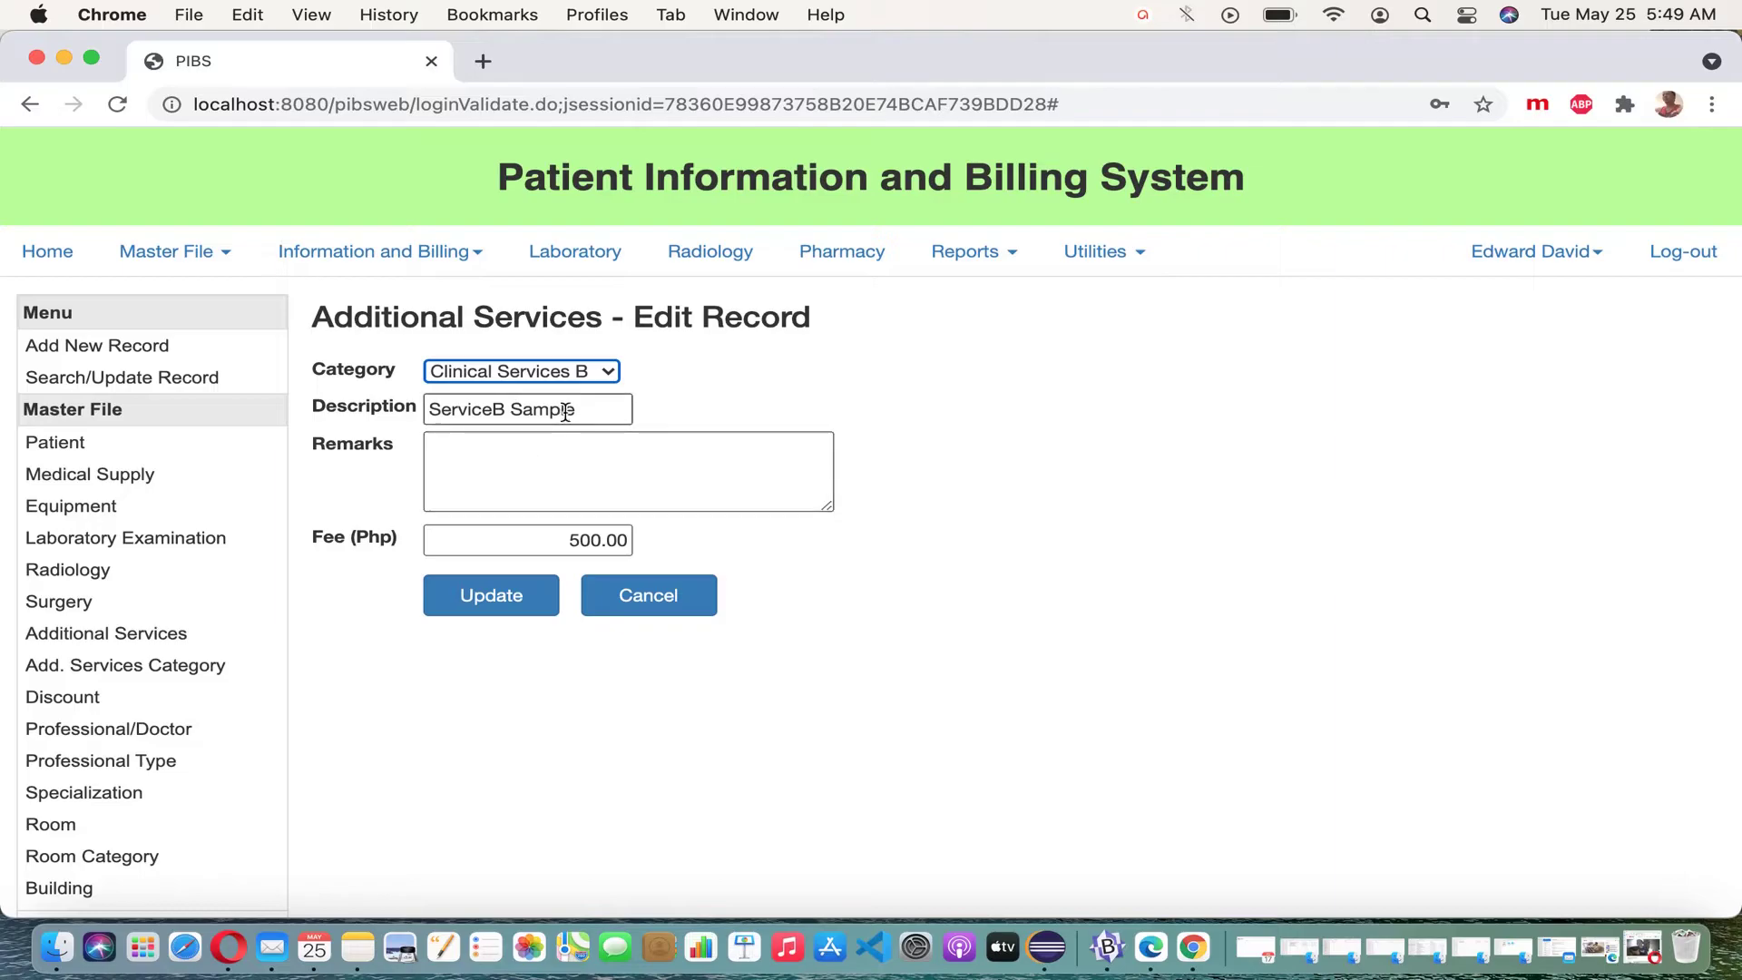
double_click(546, 416)
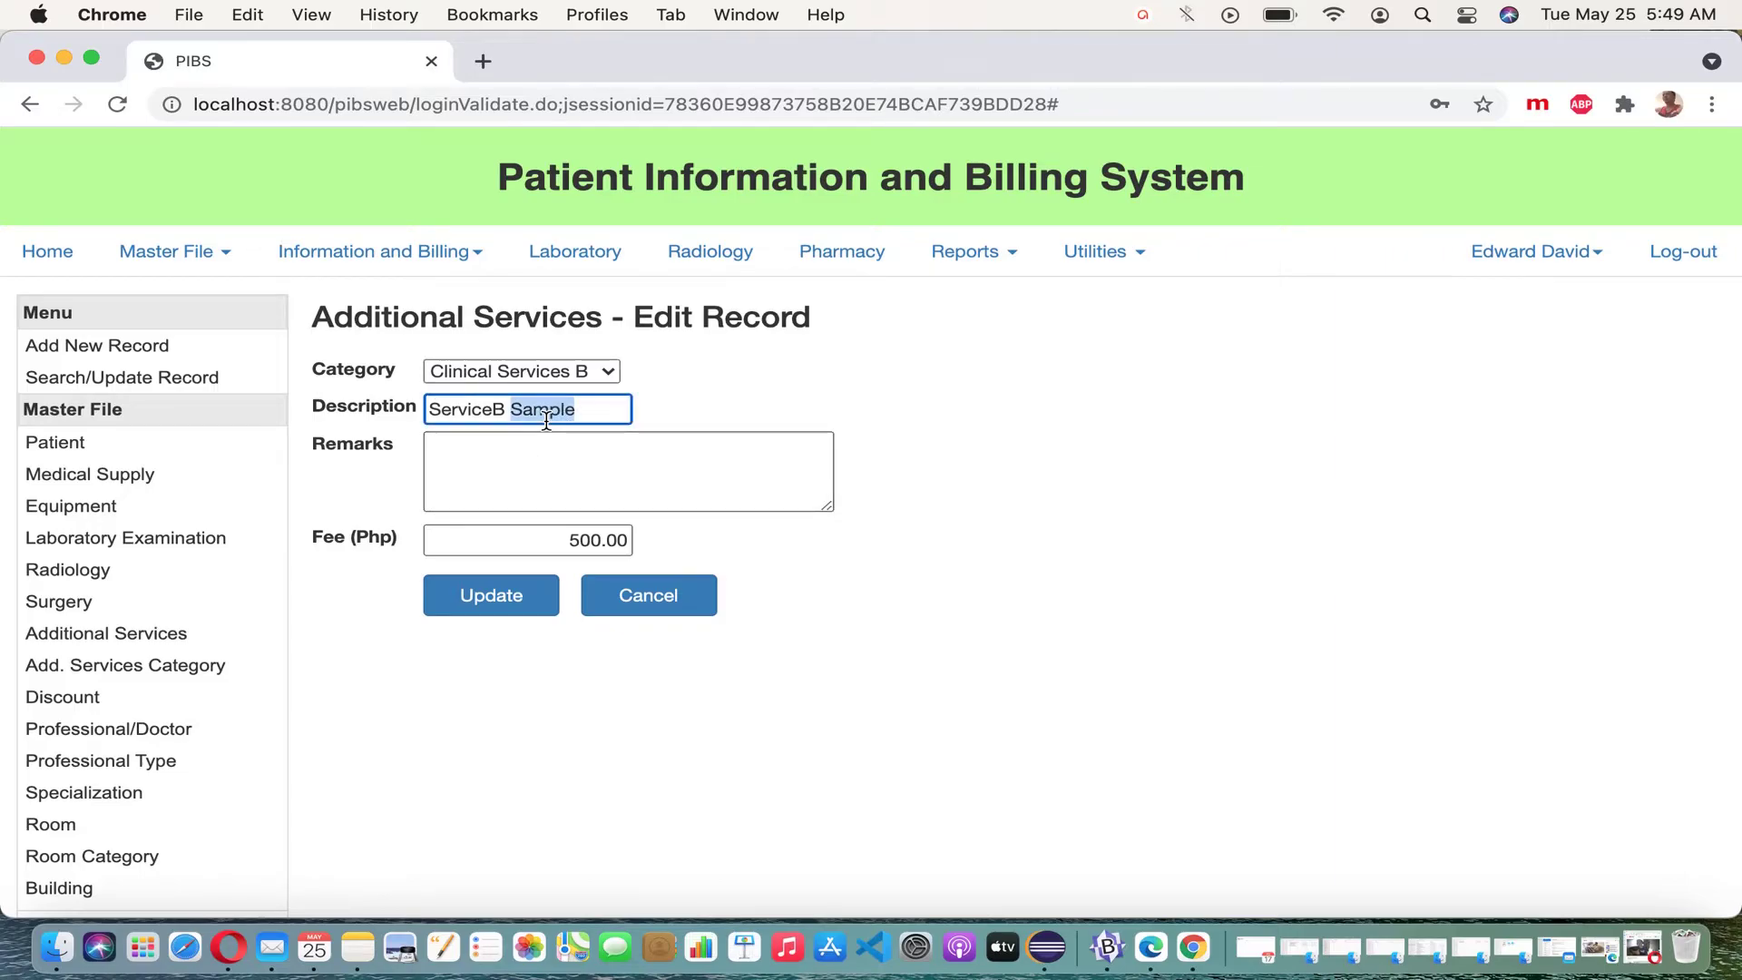
key(BackSpace)
text(001)
click(537, 477)
text(edit/updated)
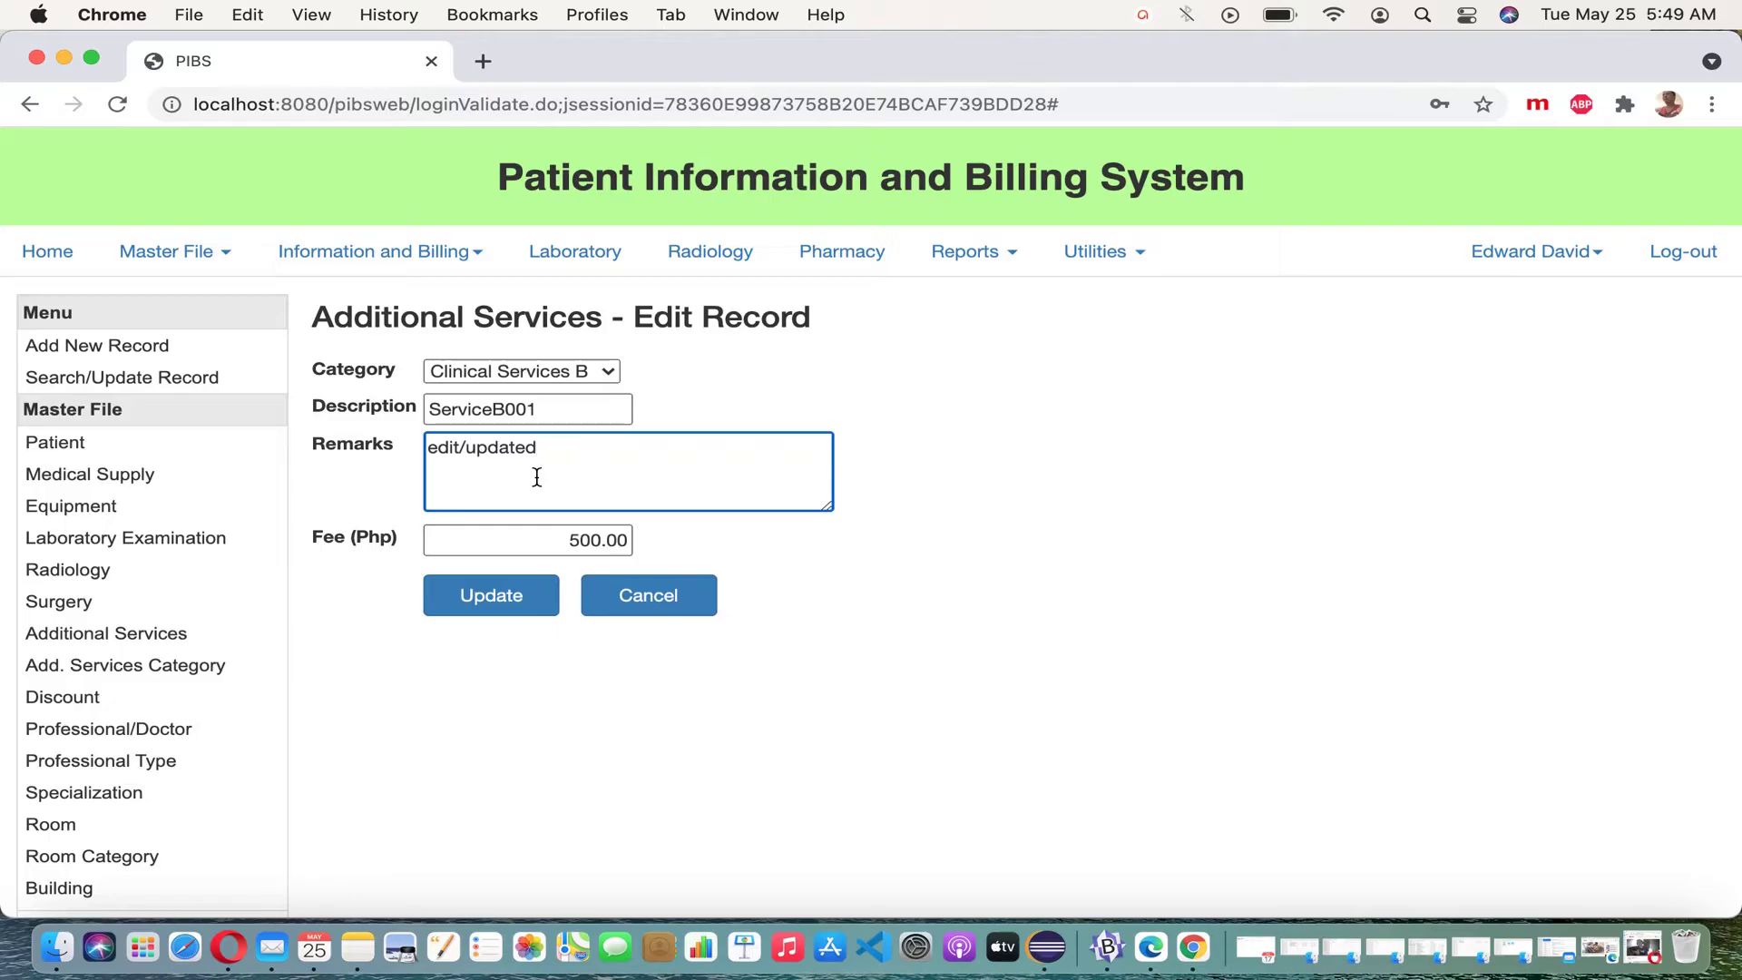
click(461, 449)
text(ed)
Set the ServiceB001 record's fee to 550 Php, confirm the update and close the record
click(591, 542)
key(BackSpace)
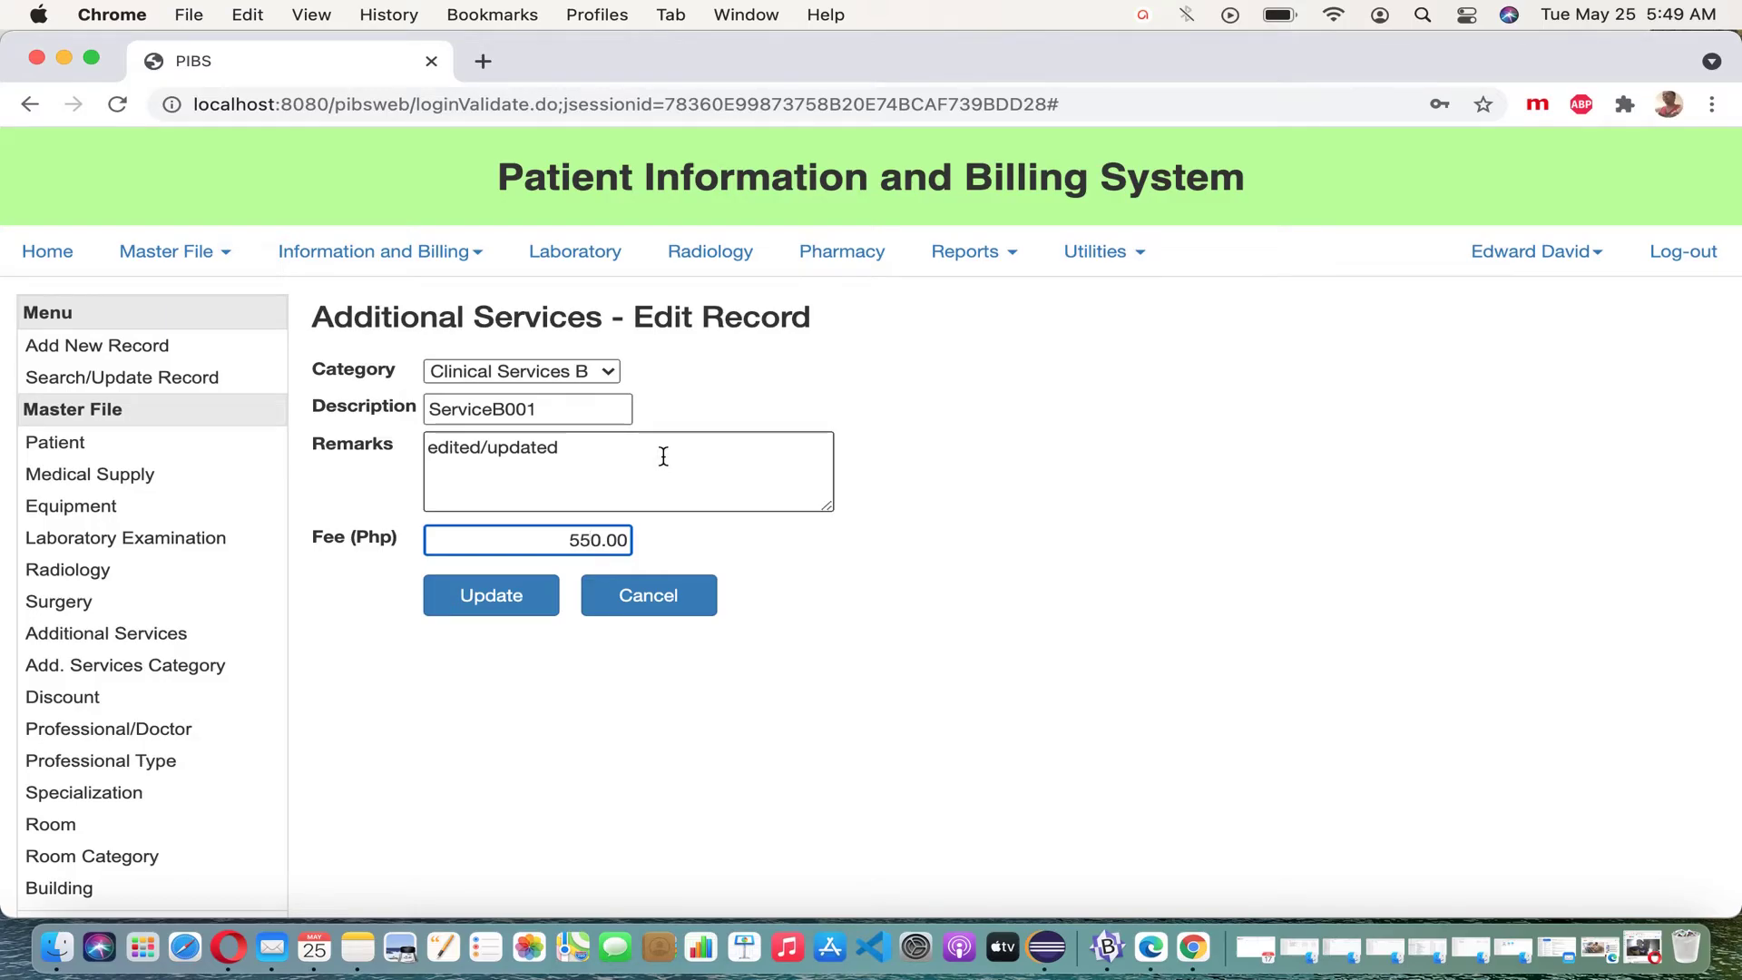
click(512, 594)
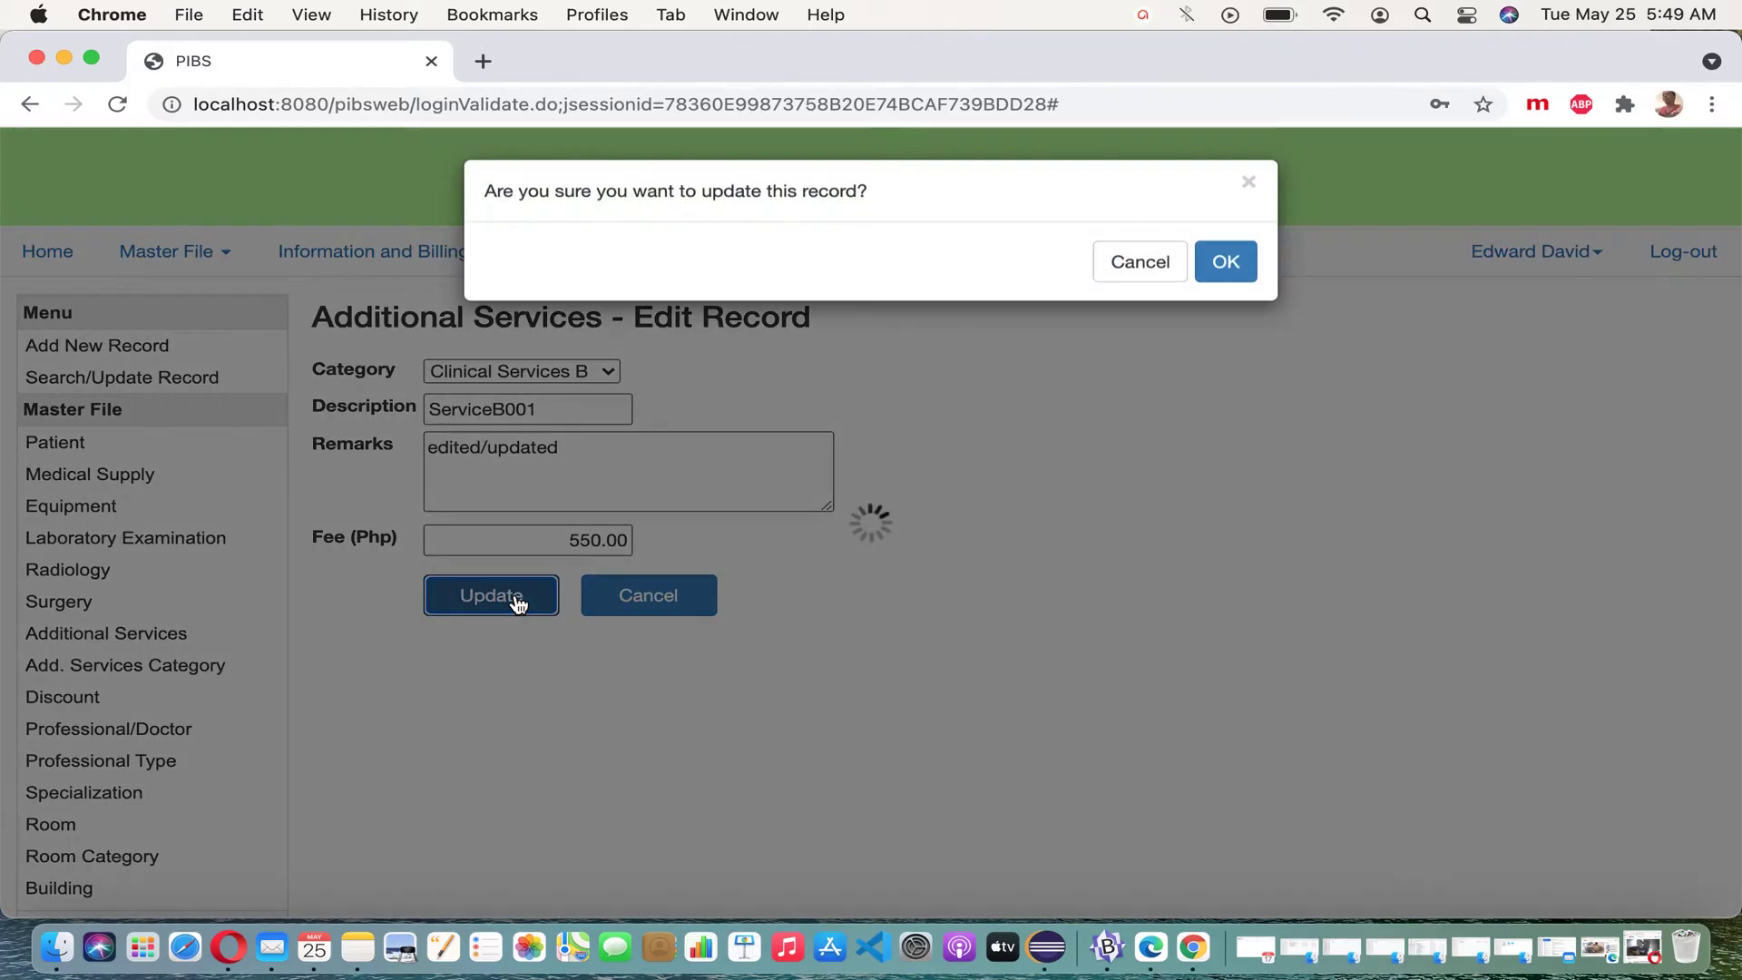
click(1226, 267)
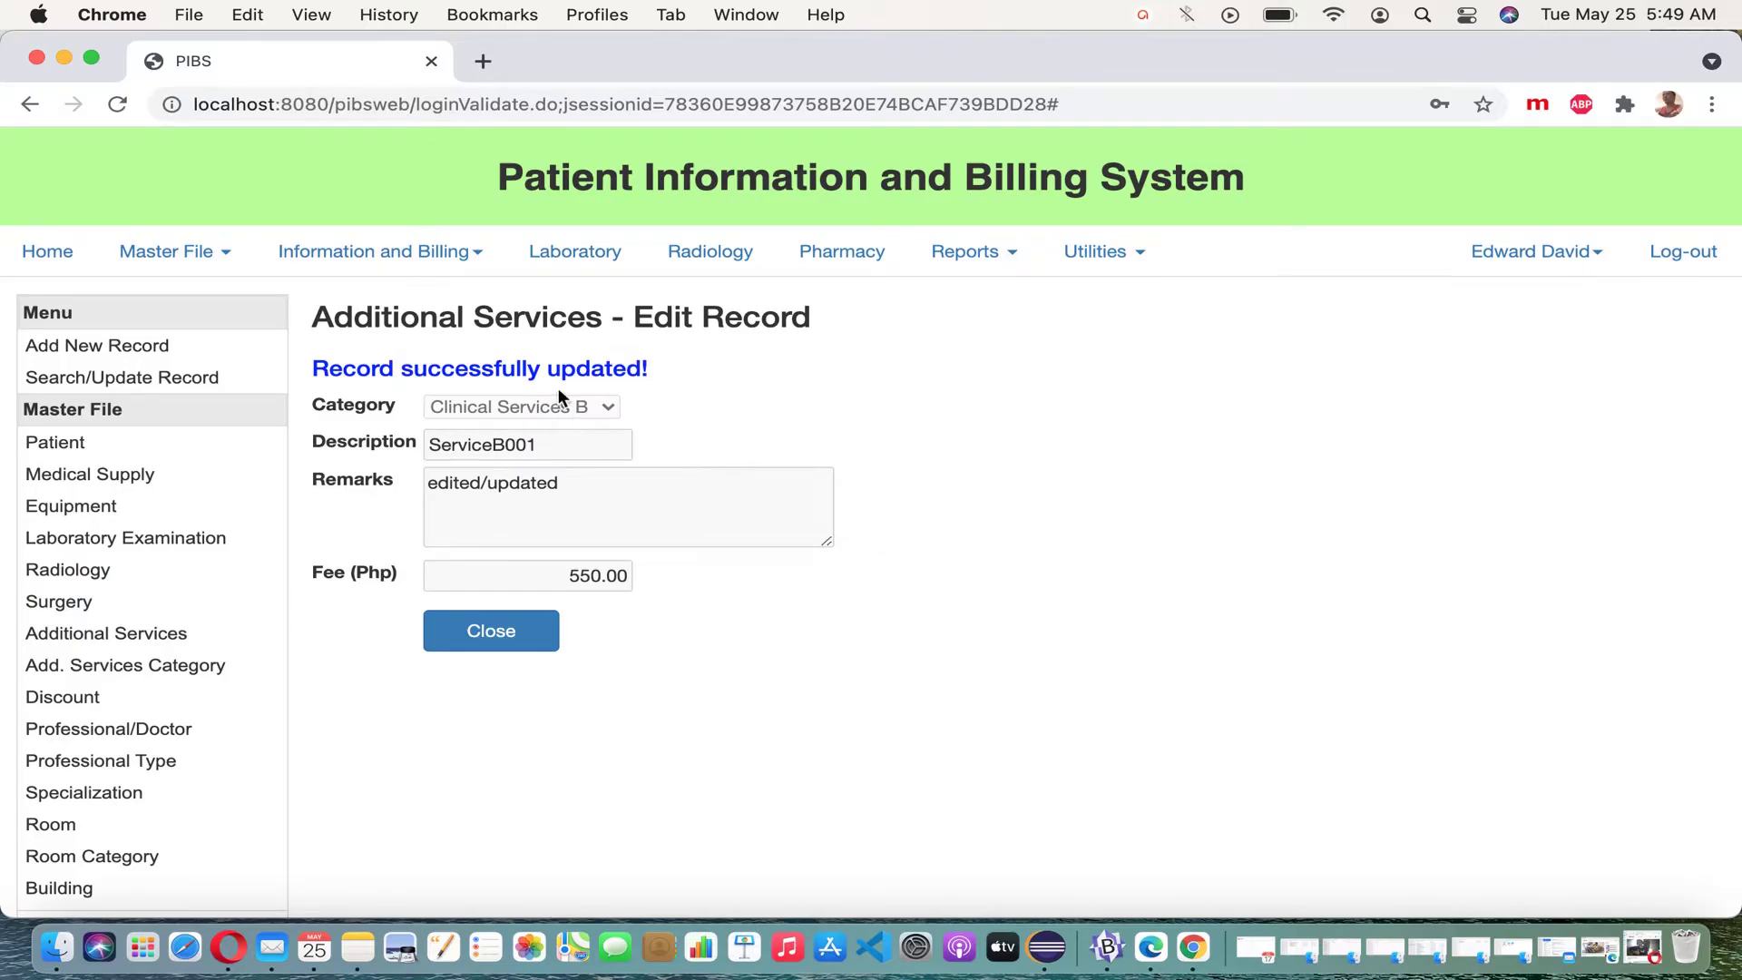
click(529, 631)
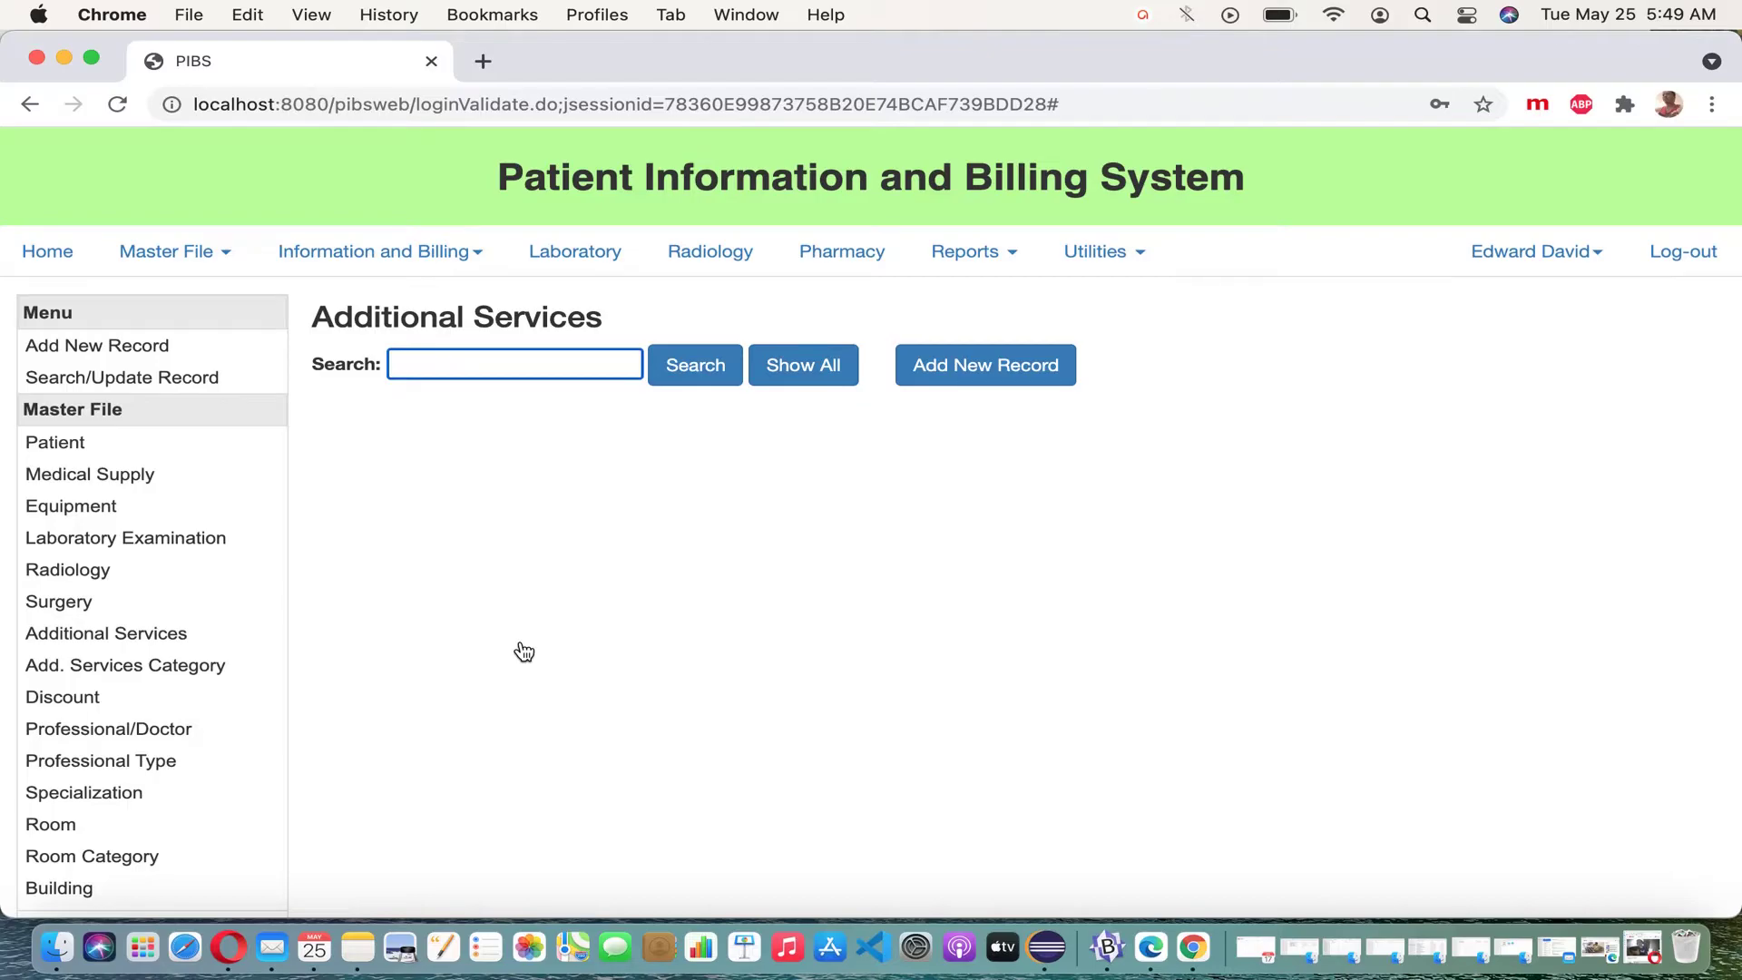
Search the additional services for "serviceb" and check the remarks and fee of the edited record
text(serv)
text(ice)
text(s)
key(BackSpace)
text(b)
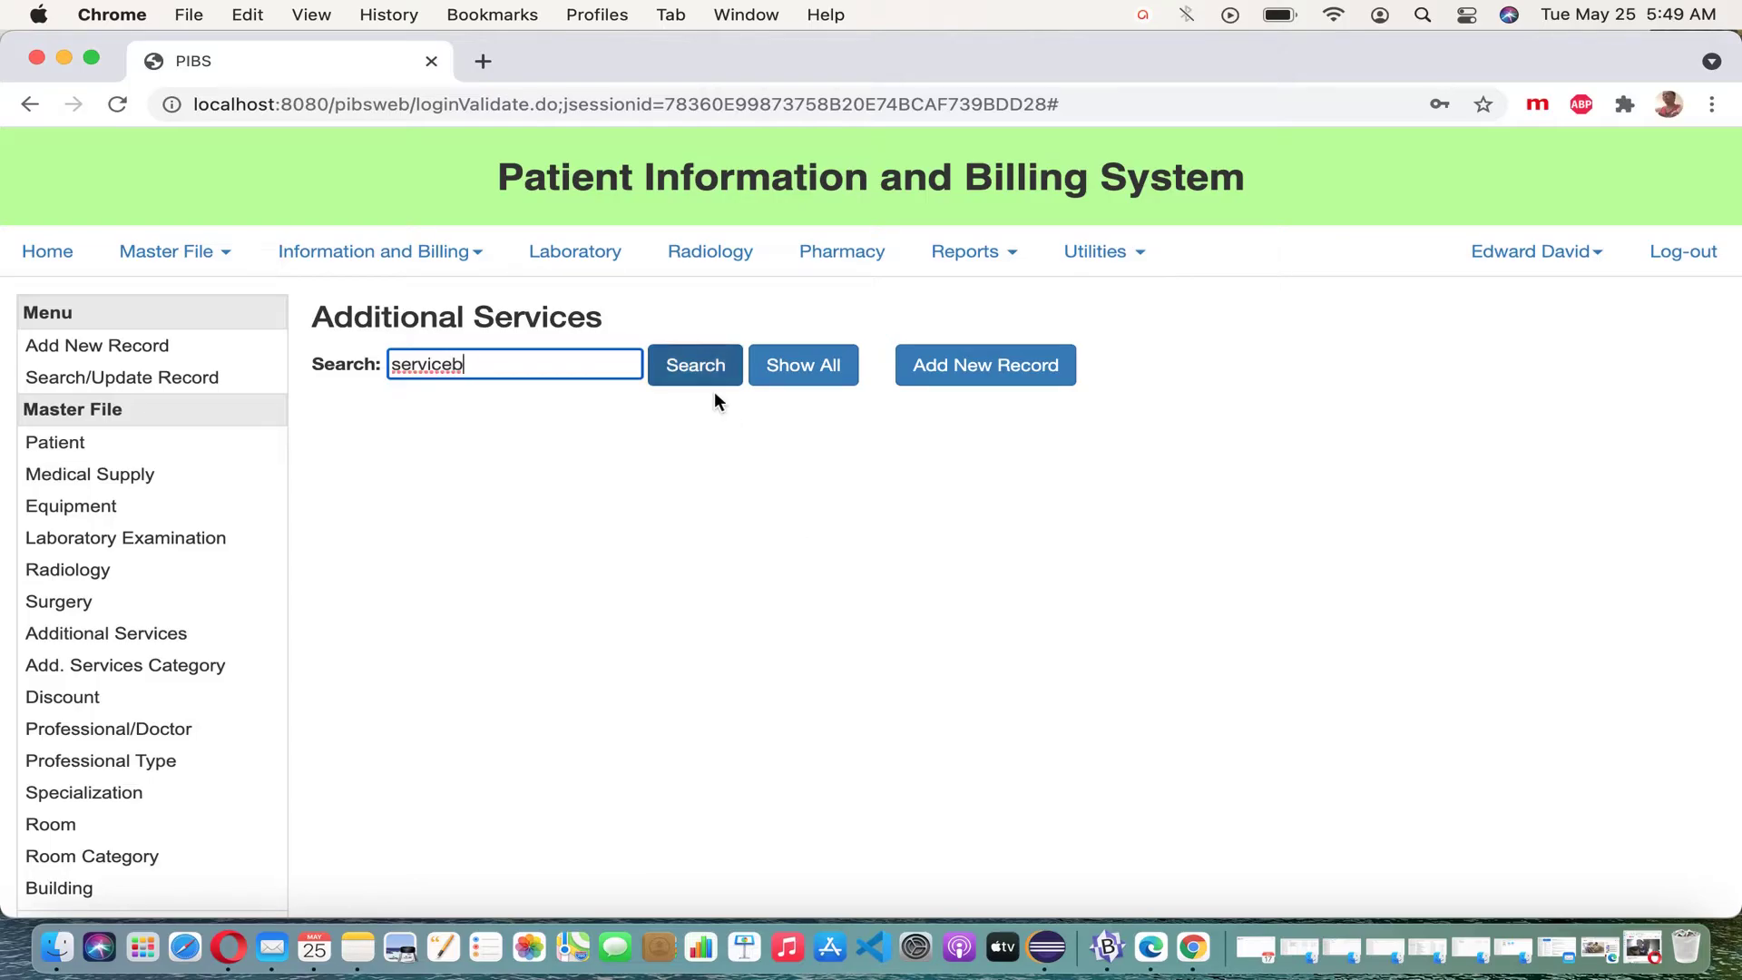
click(714, 390)
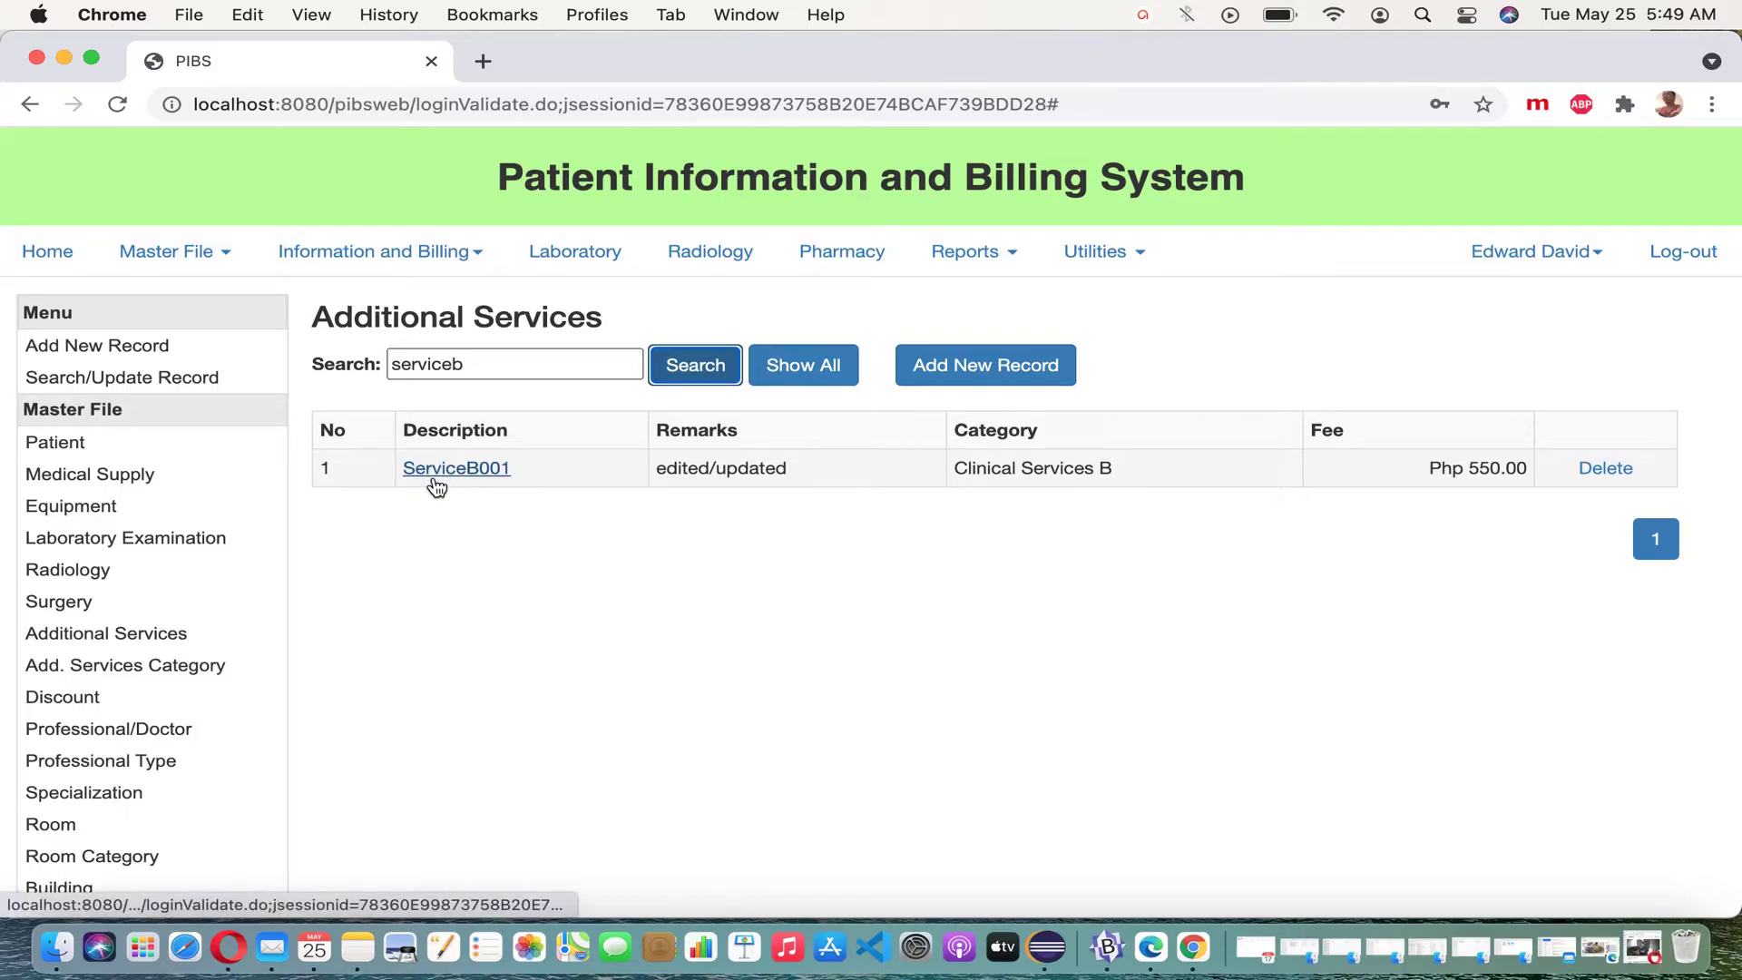
drag(657, 472, 799, 481)
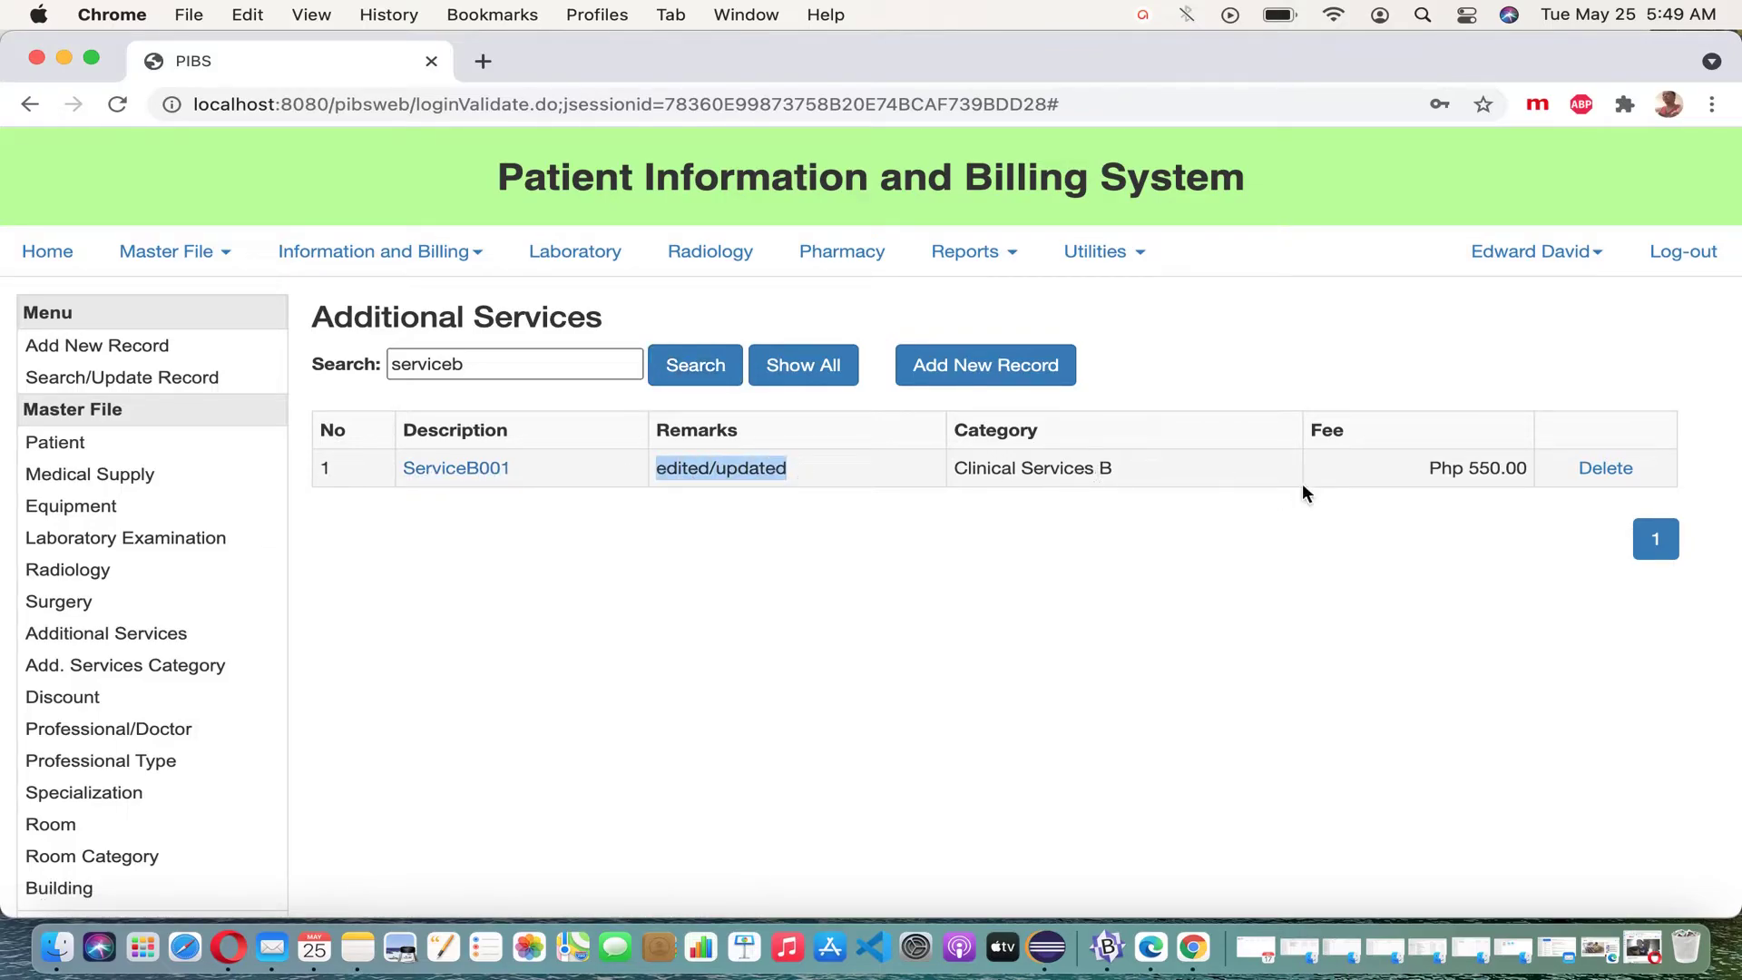
drag(1465, 472, 1533, 474)
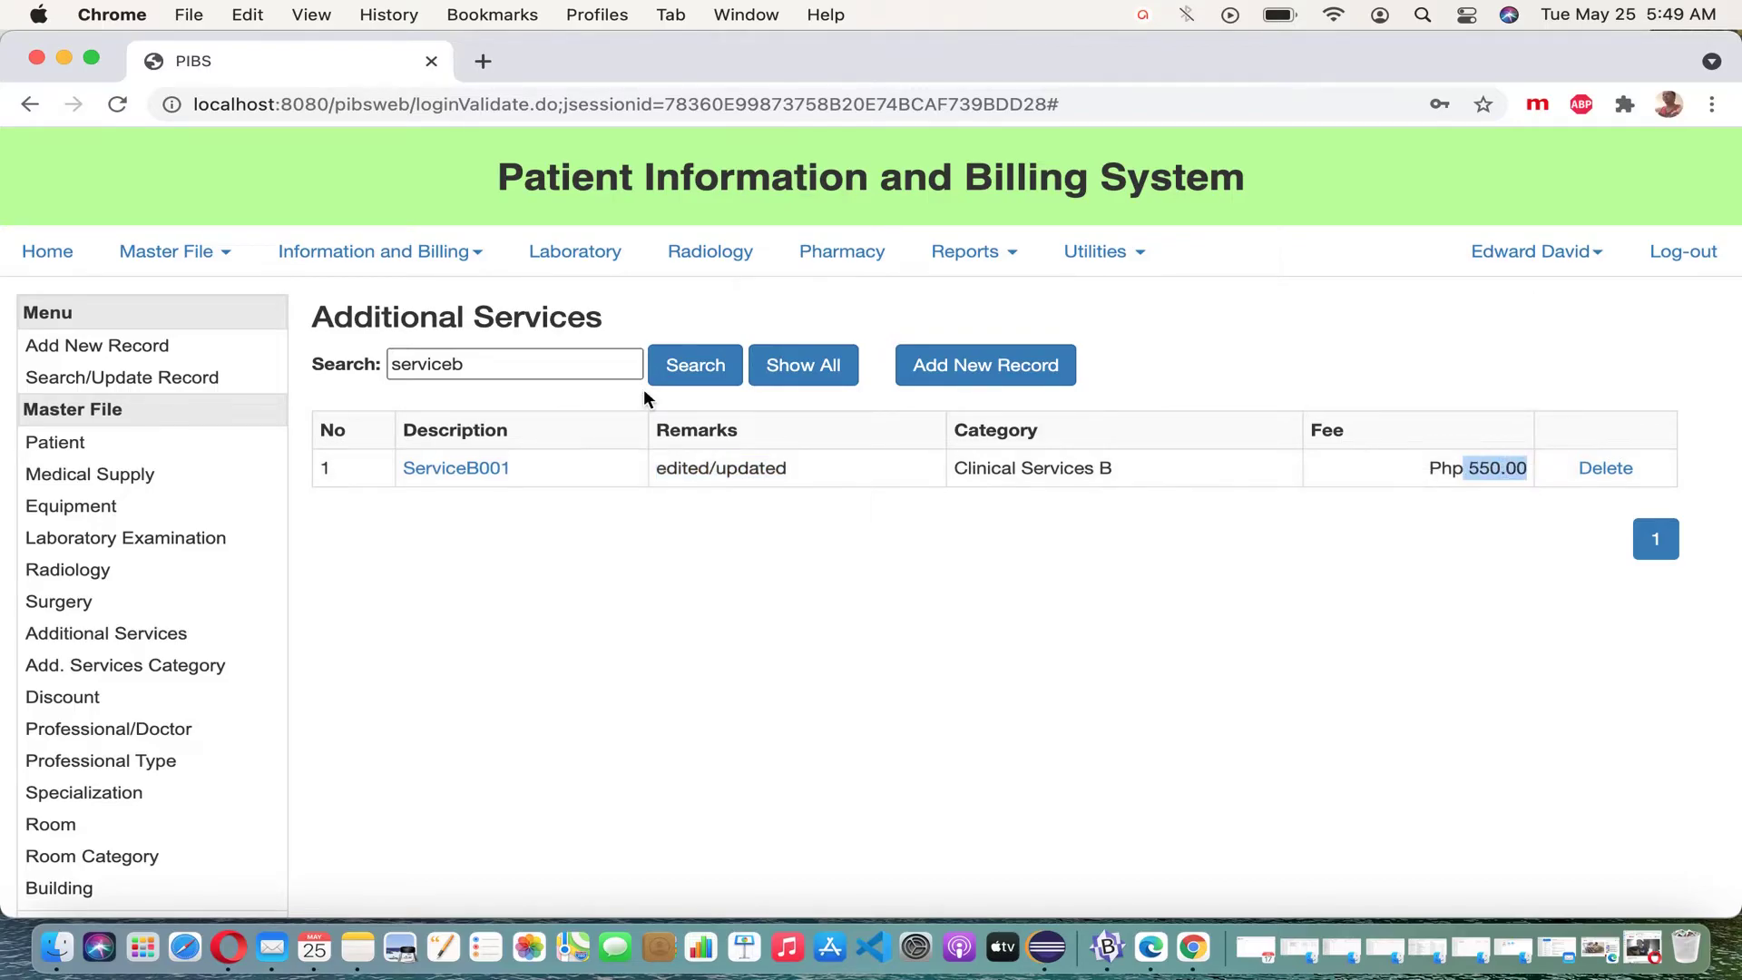
Show all additional services, open the Physical Therapy record for editing and enter the remarks "Massage etc."
click(577, 371)
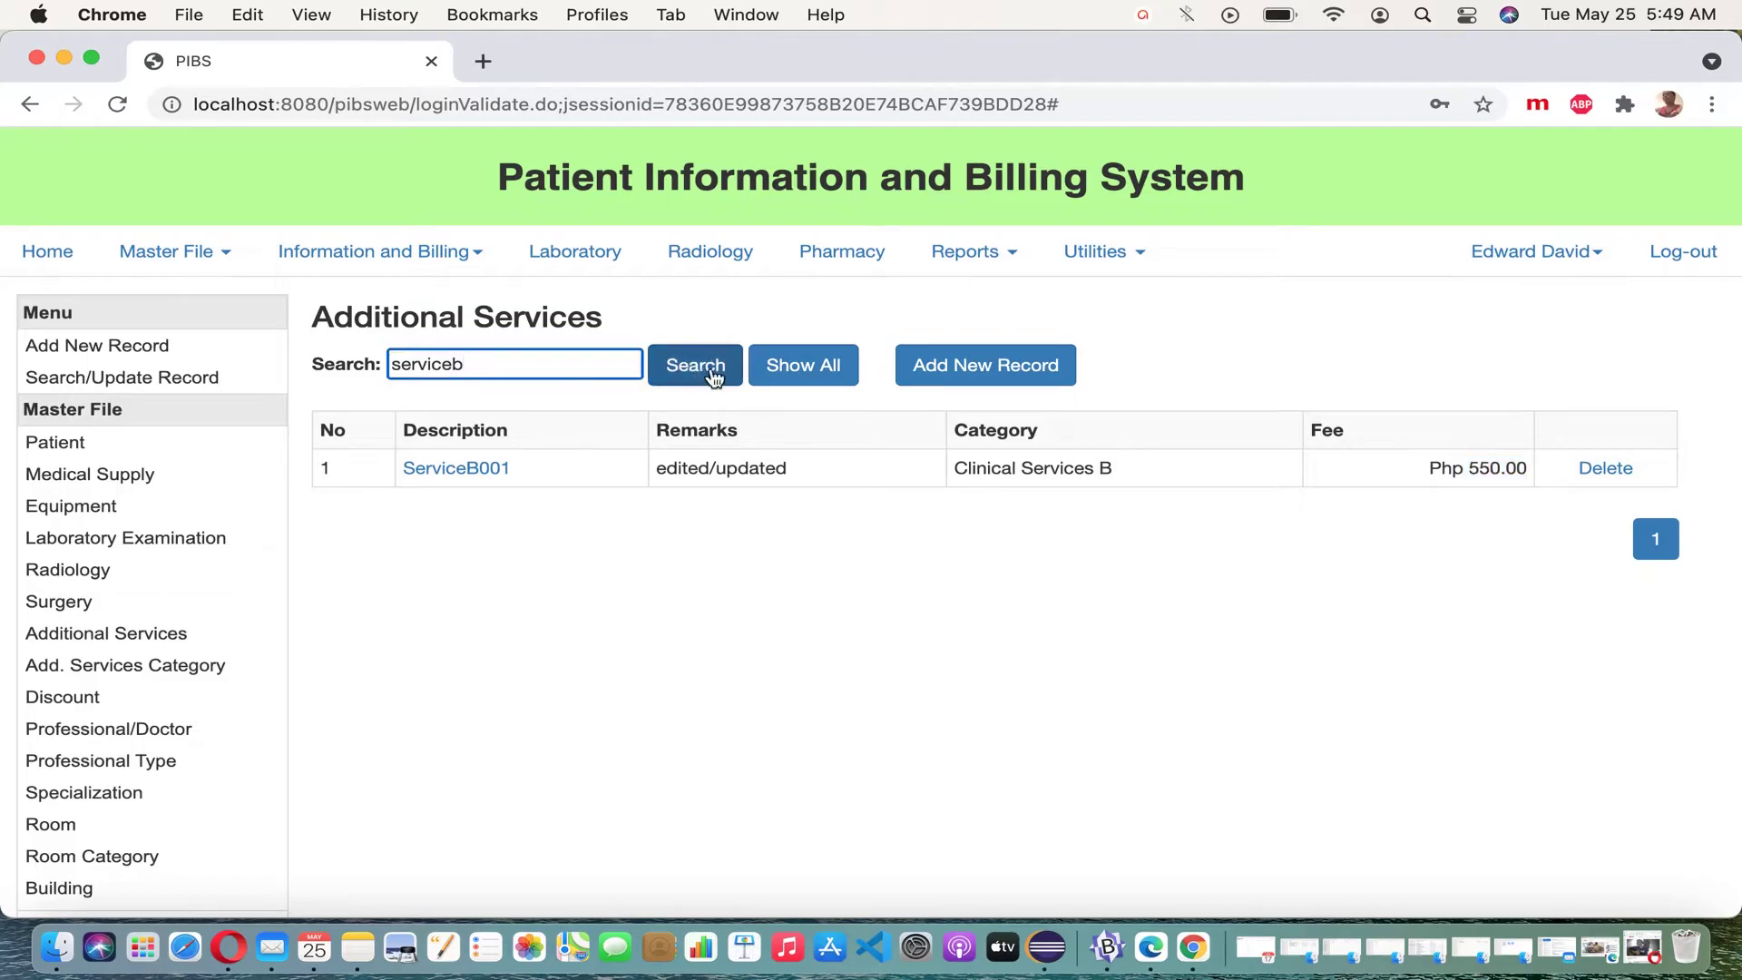
click(796, 372)
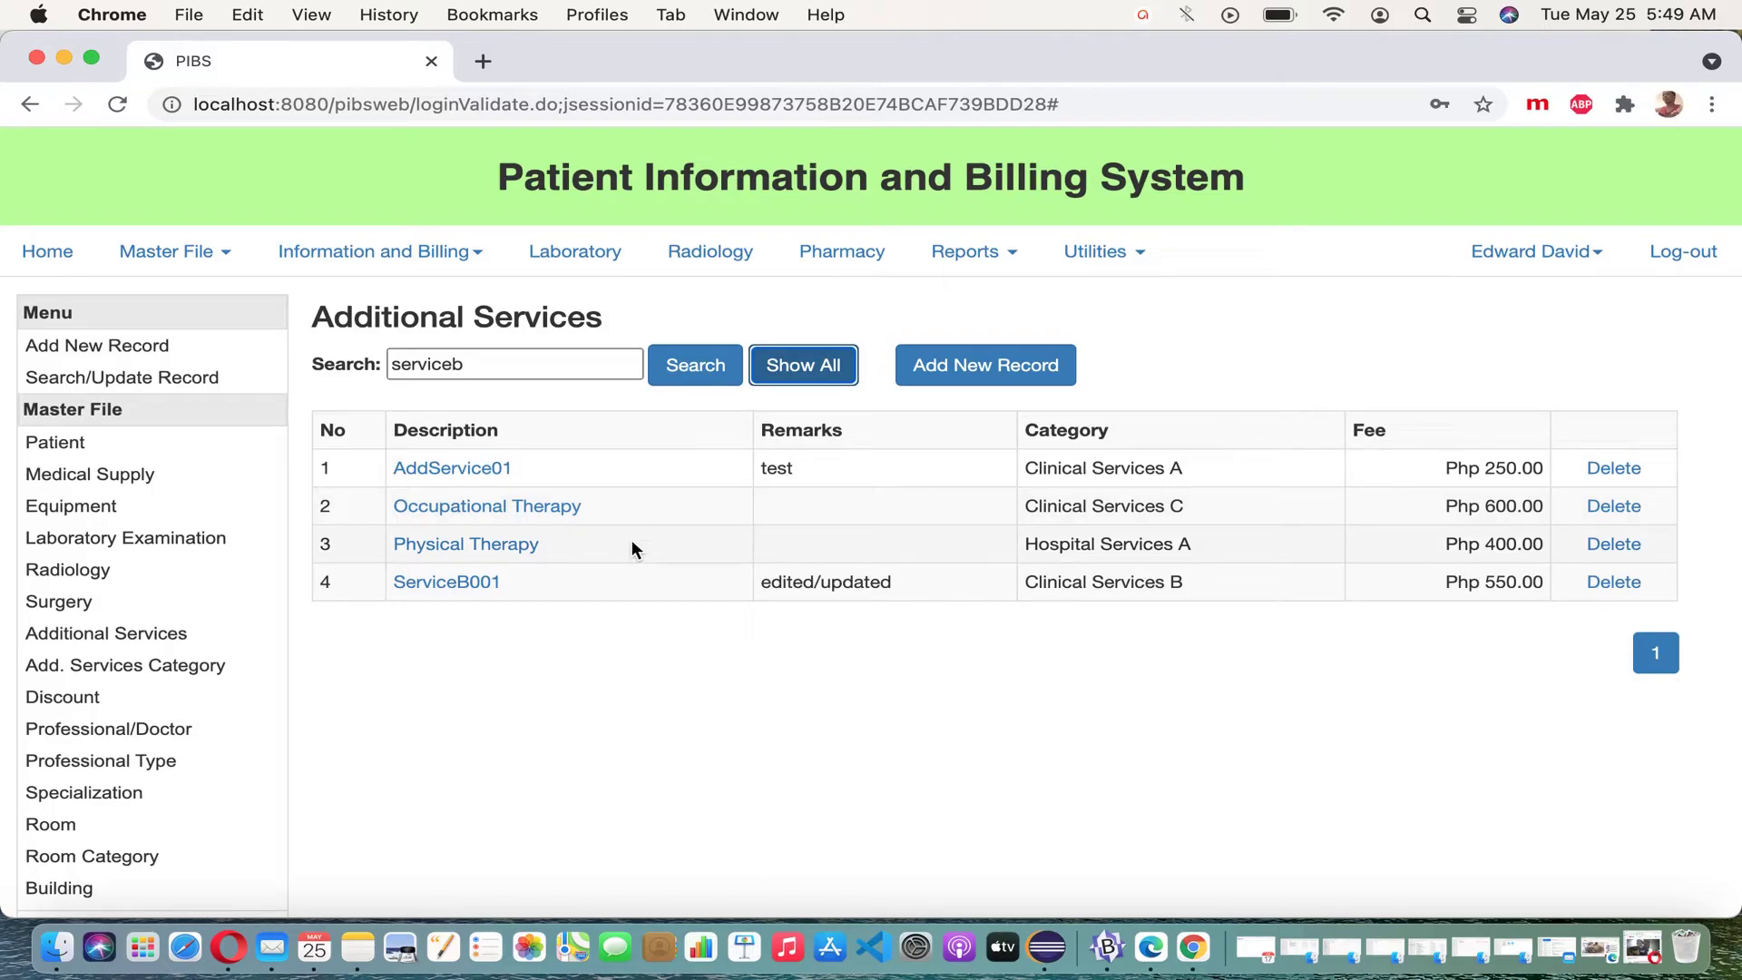
click(519, 547)
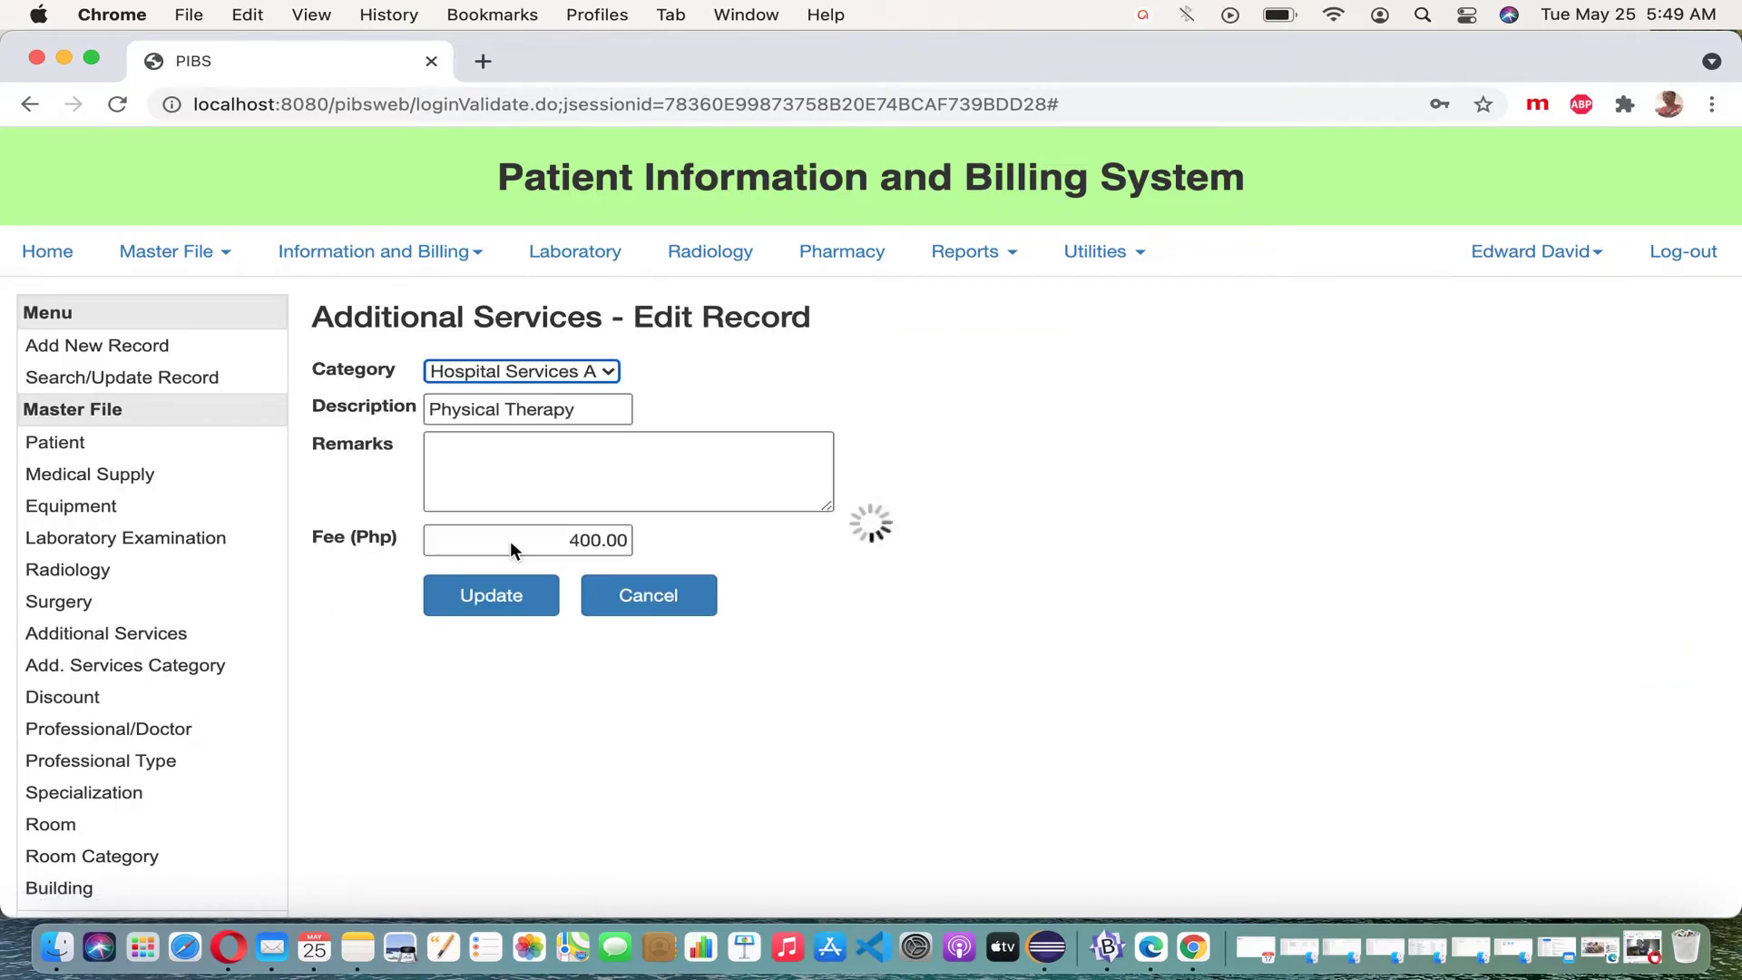
click(513, 451)
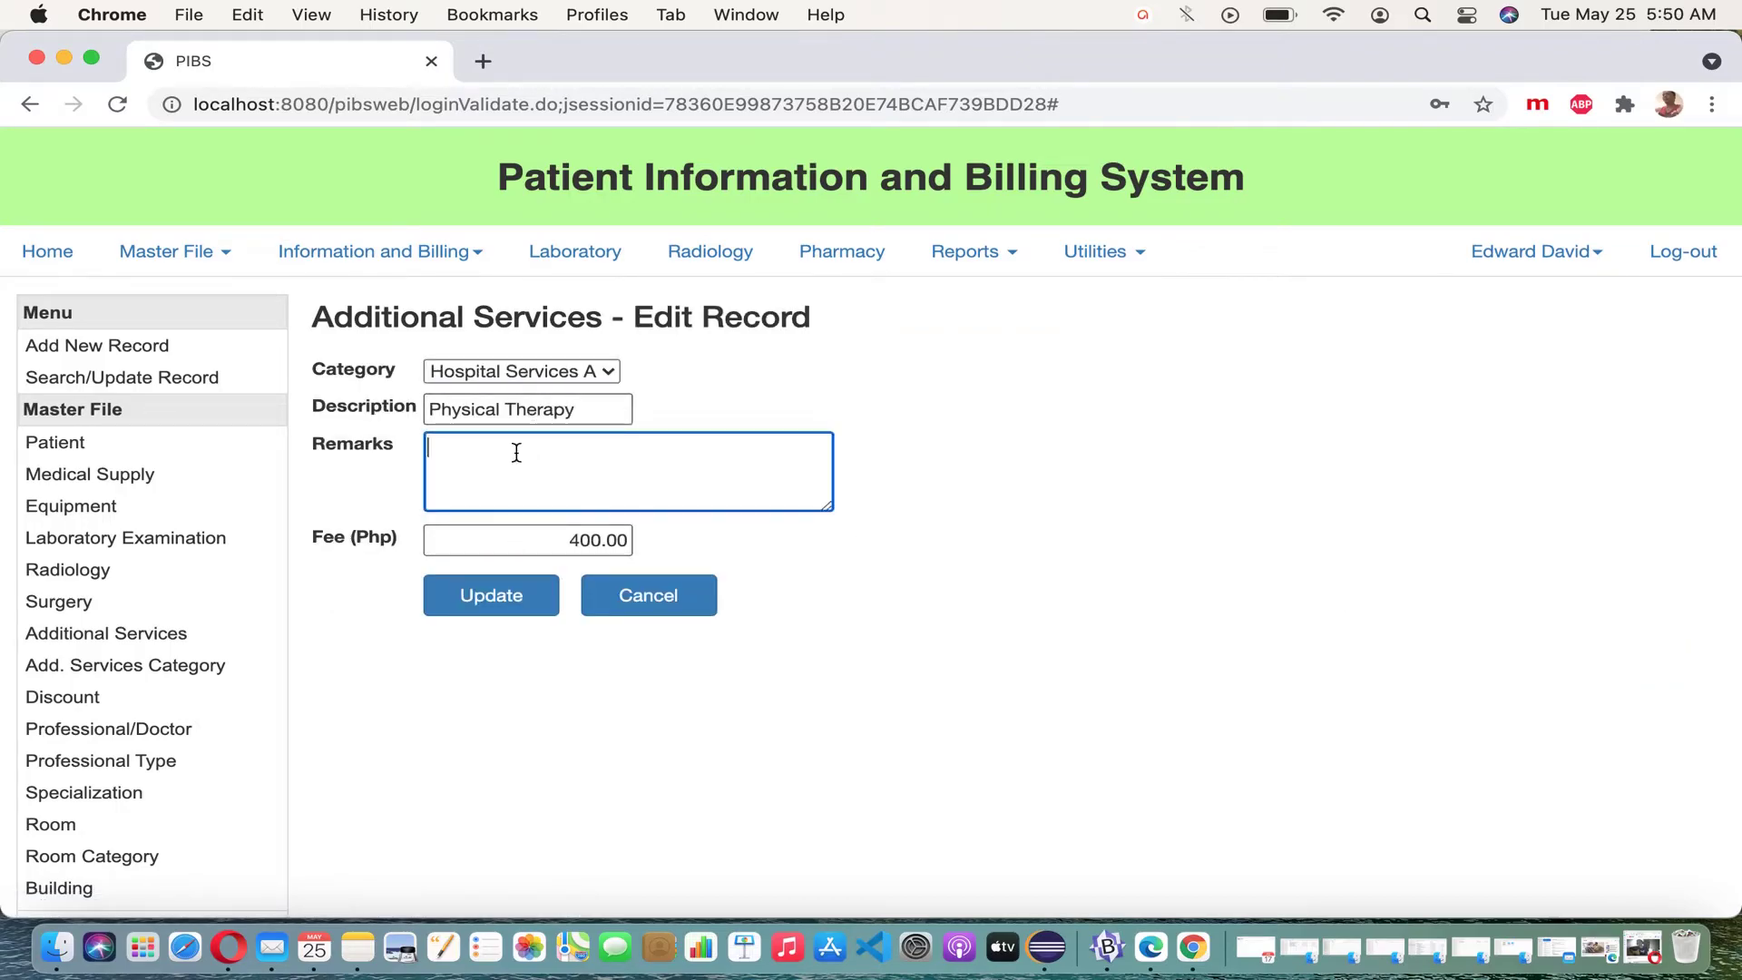
text(Massage etc.)
Set the Physical Therapy fee to 700 Php, confirm the update and close the record
click(581, 541)
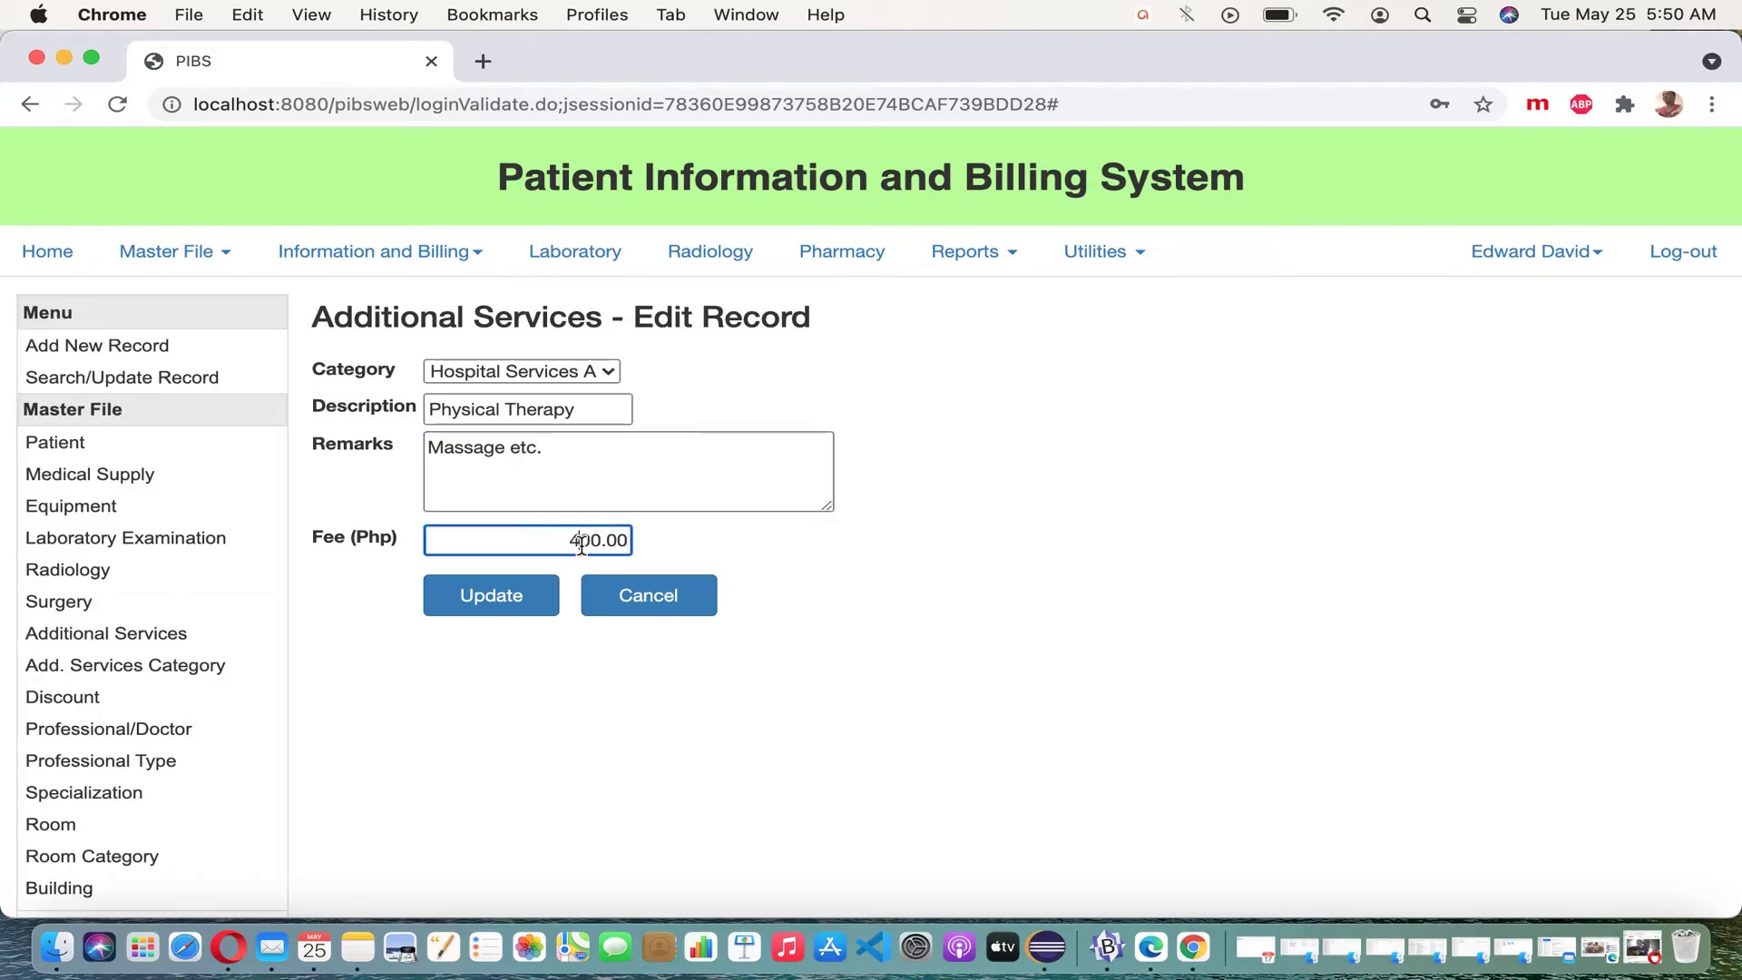
key(BackSpace)
text(7)
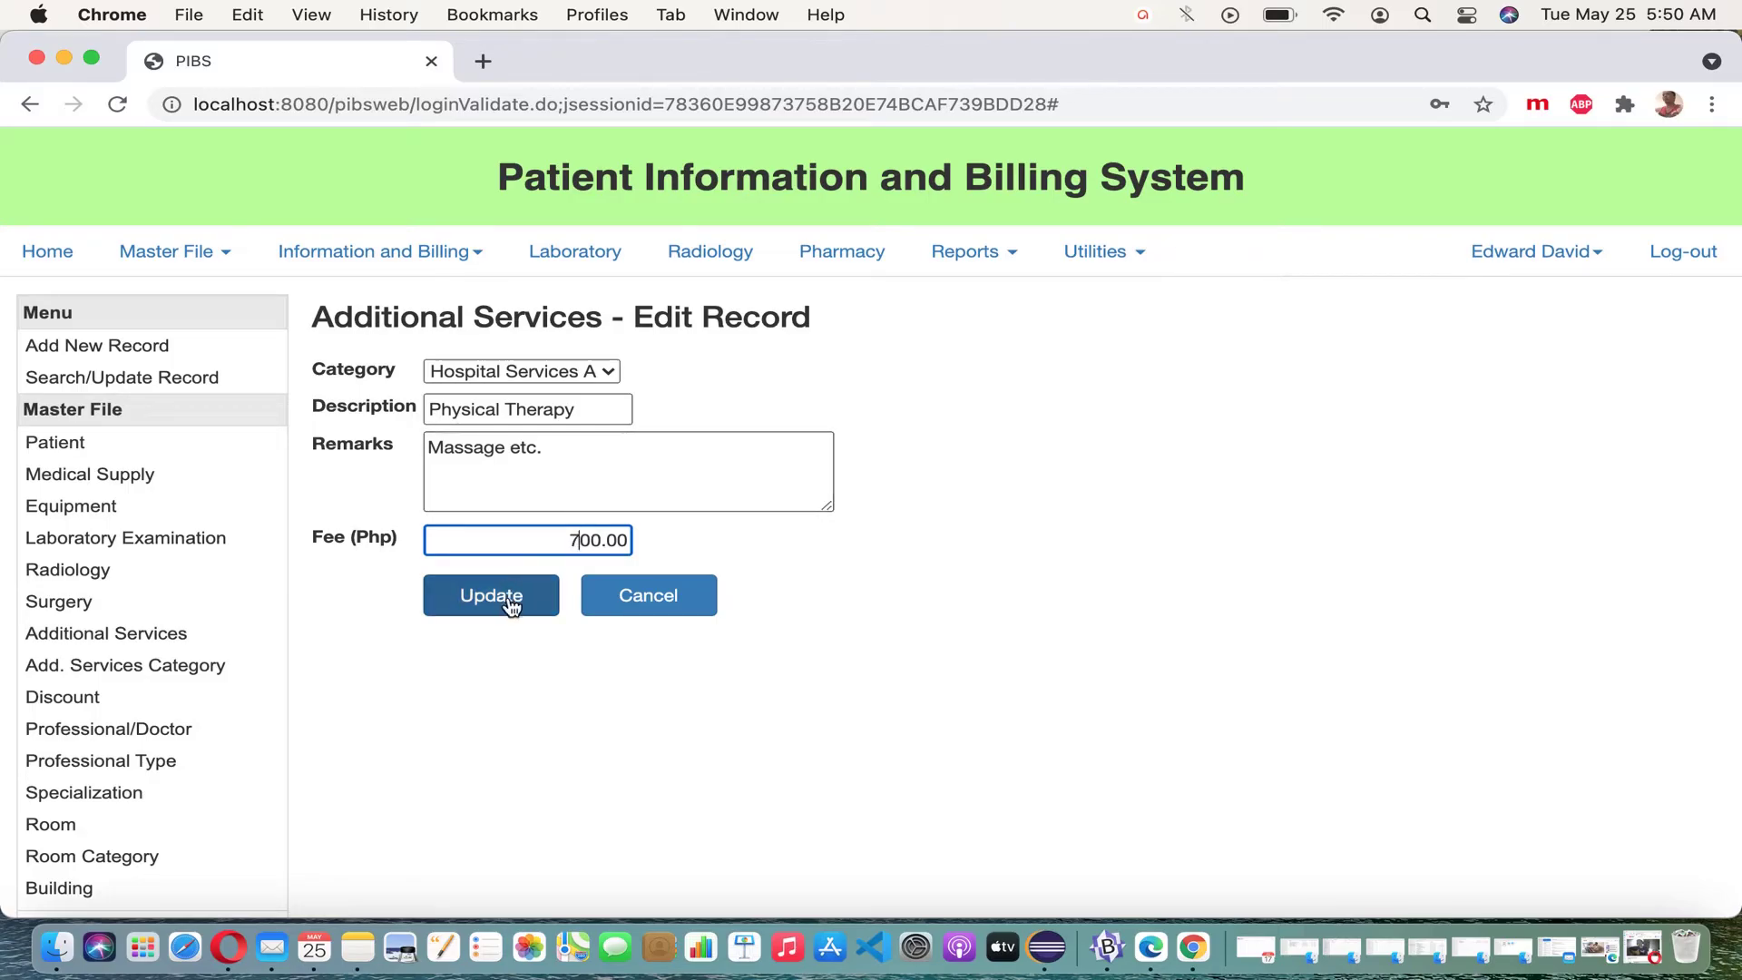
click(506, 595)
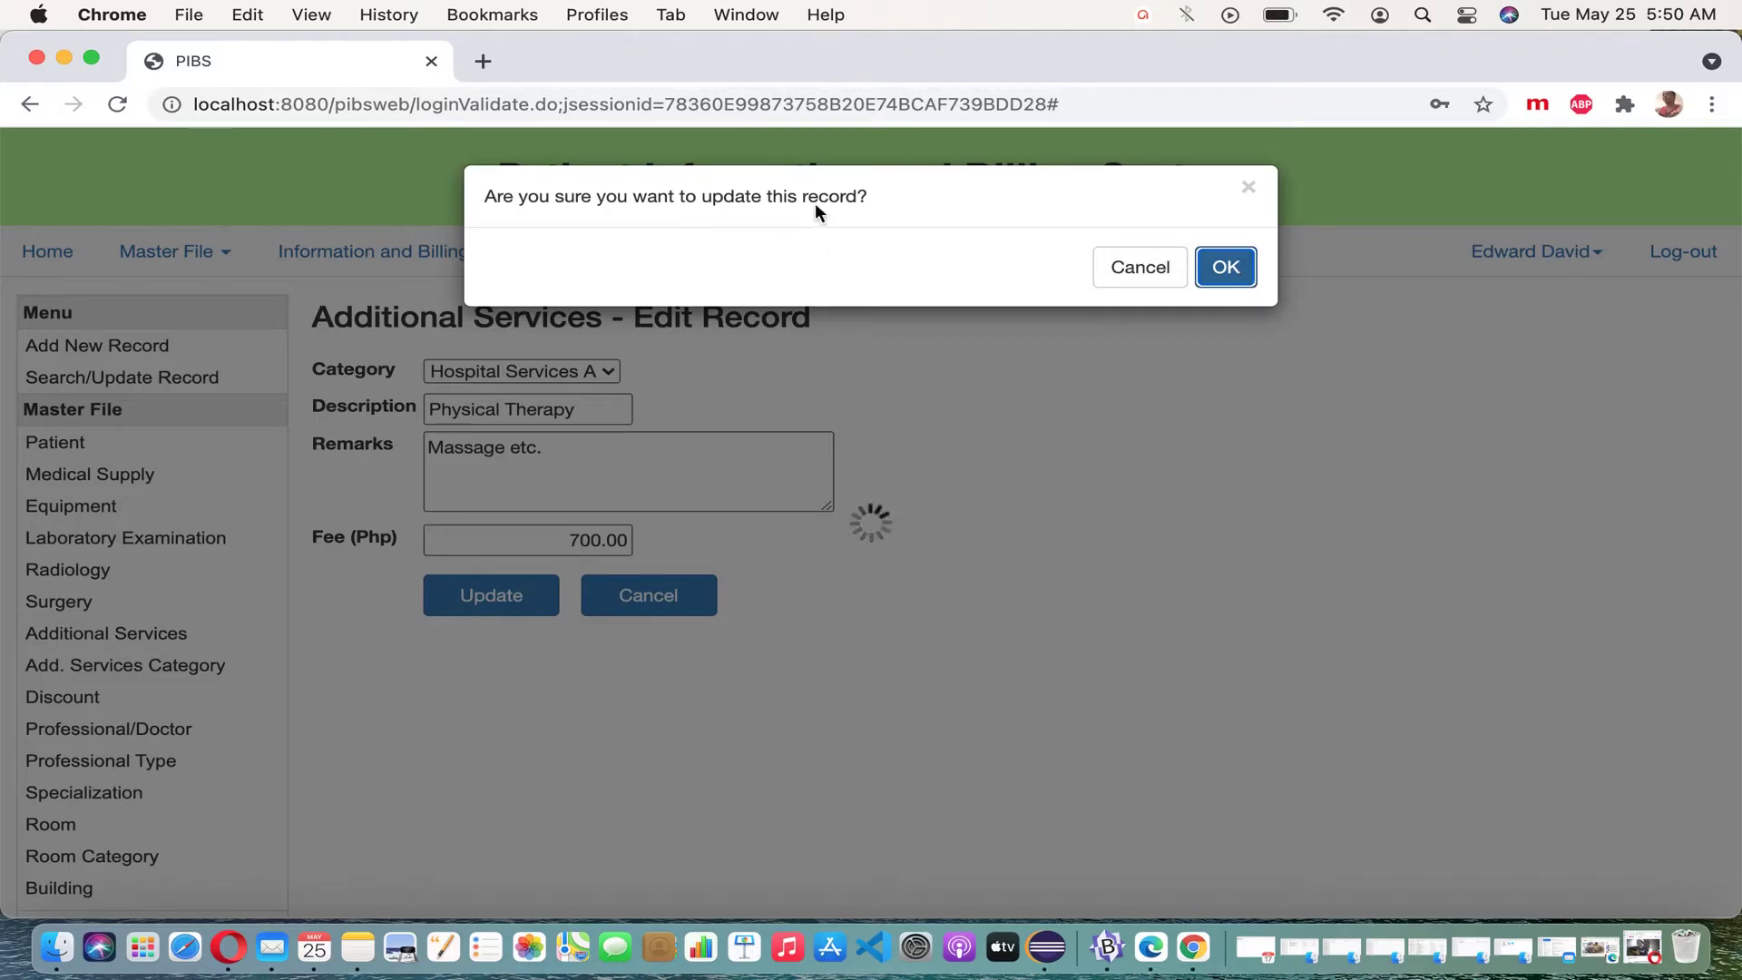
click(1227, 275)
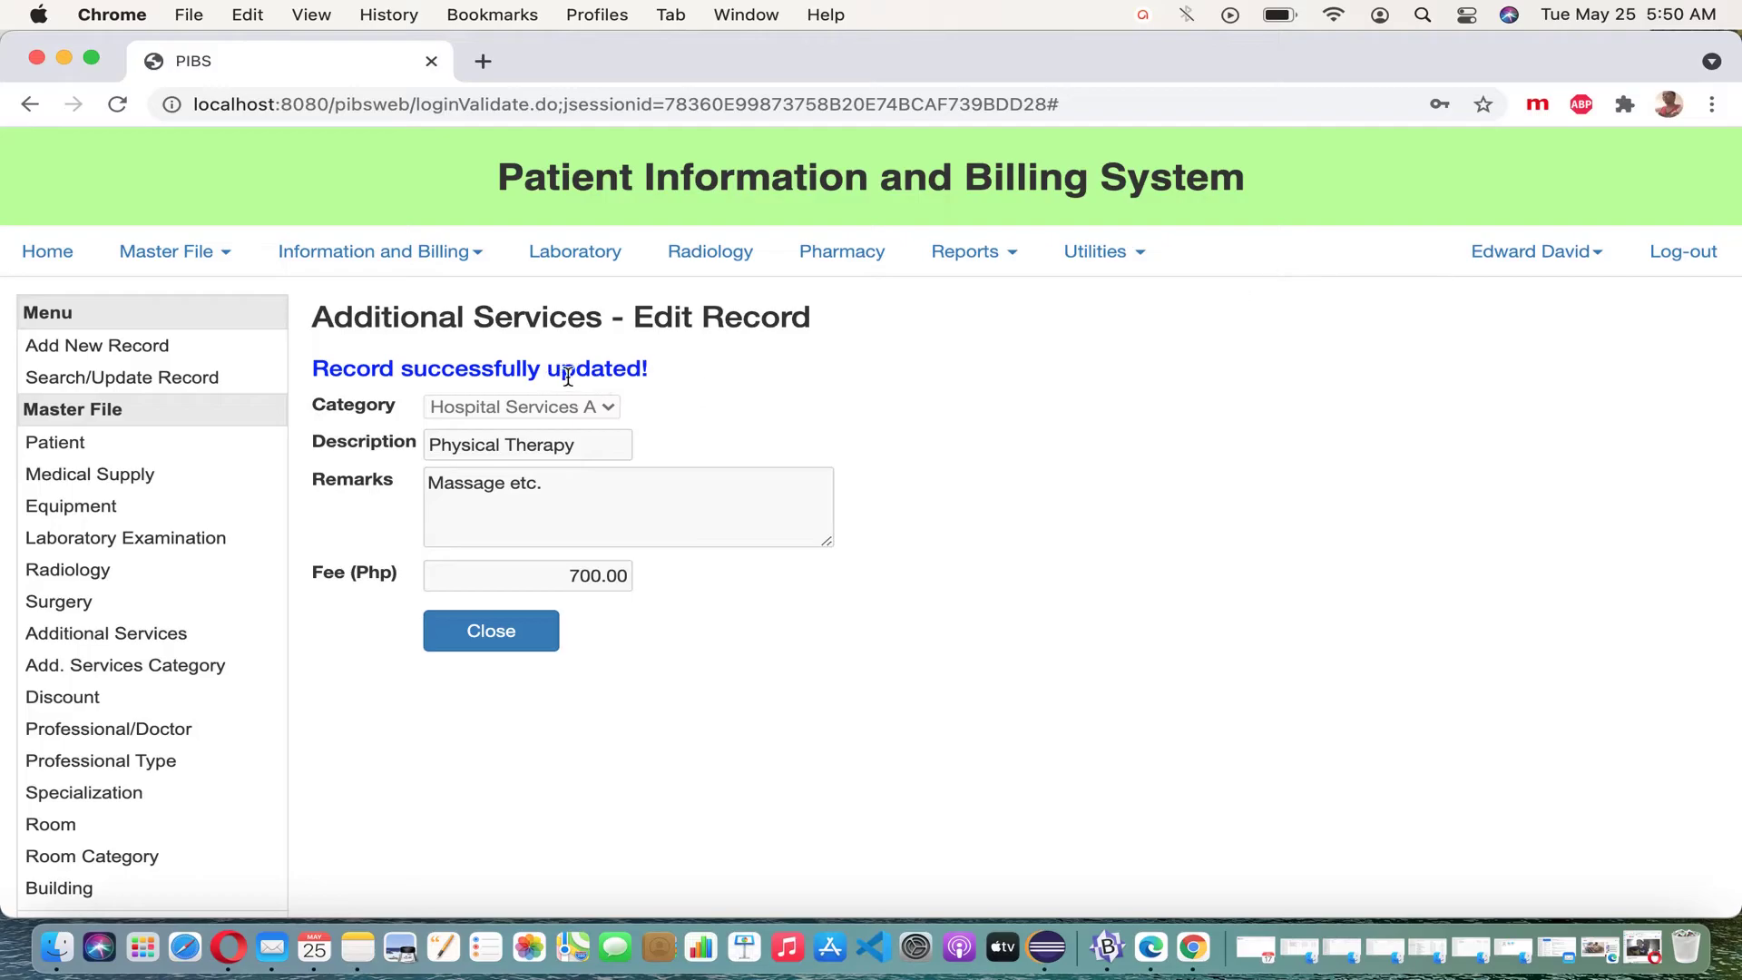
click(505, 650)
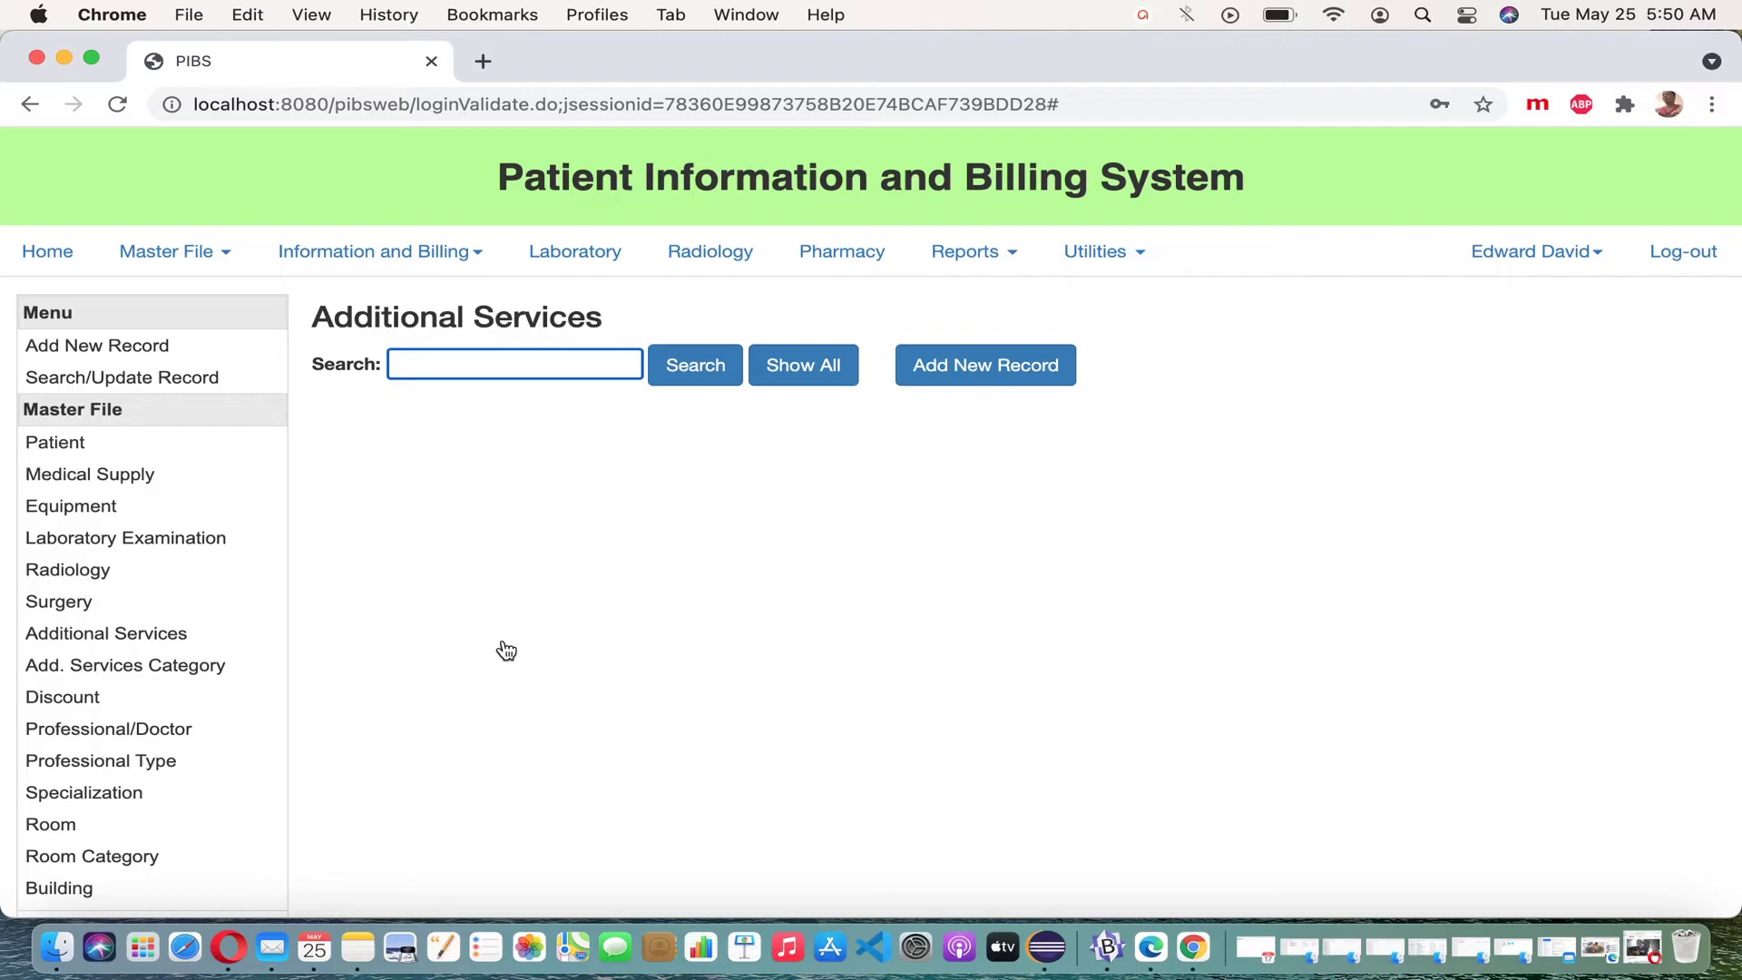
List all additional services, search for "physical" and check the Physical Therapy record's fee
click(799, 372)
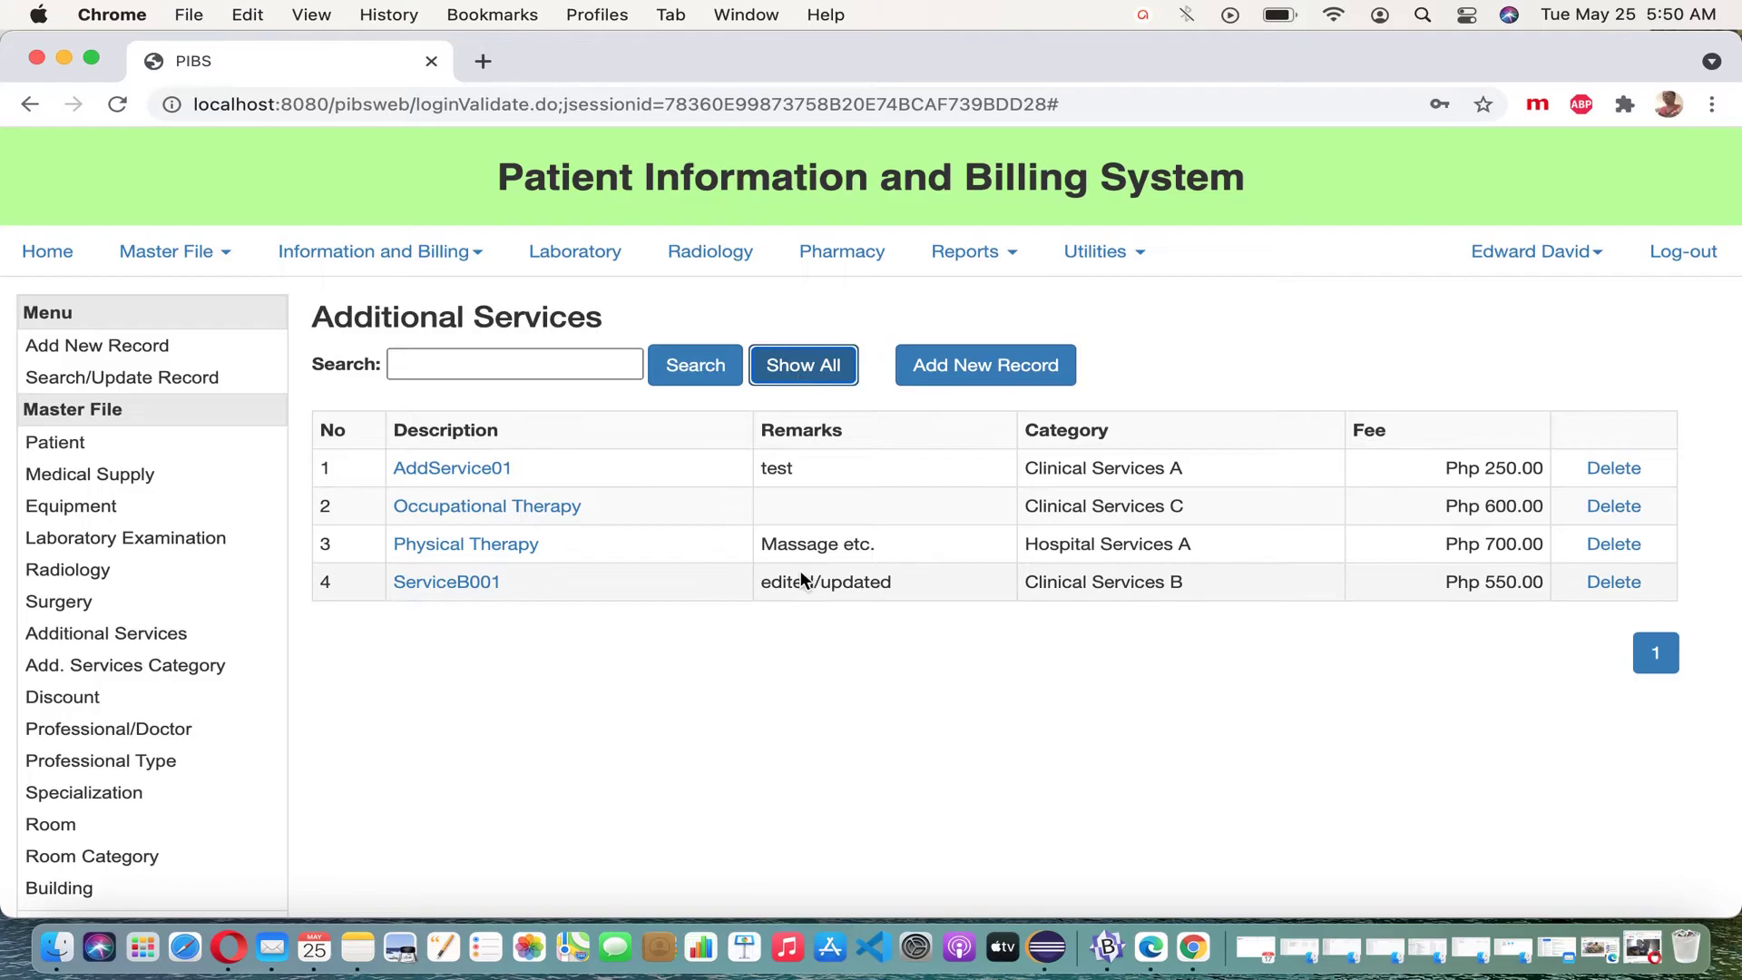
click(586, 377)
text(p)
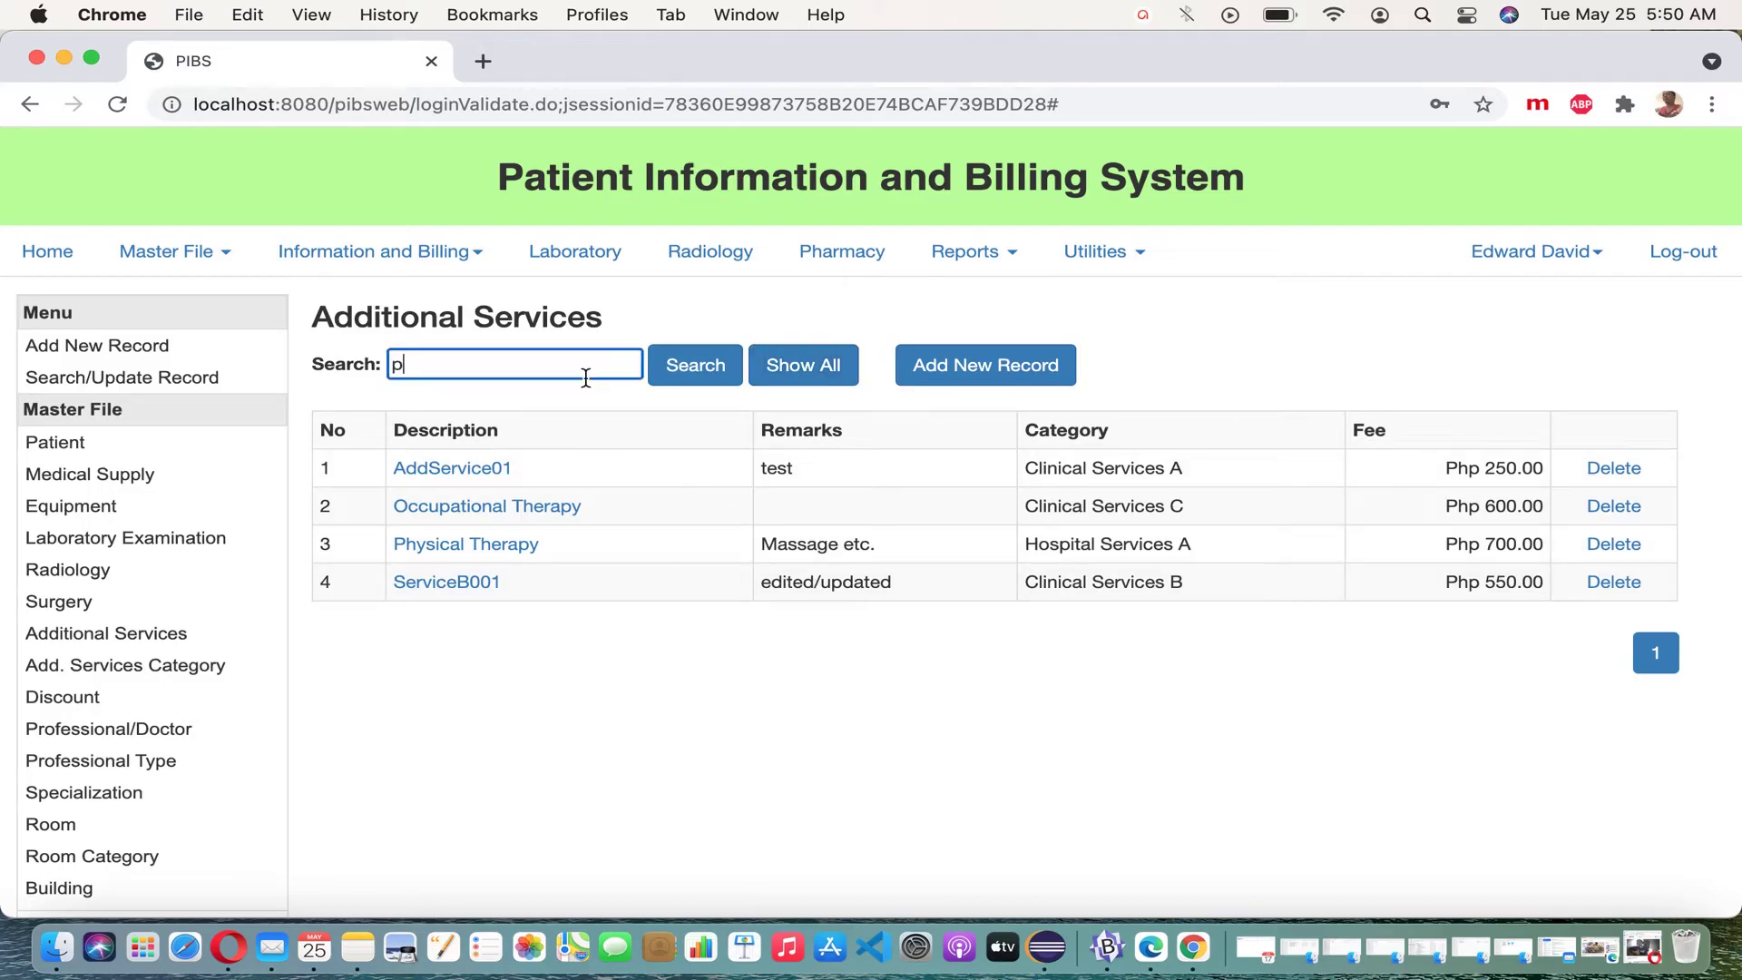
text(hysical)
click(699, 366)
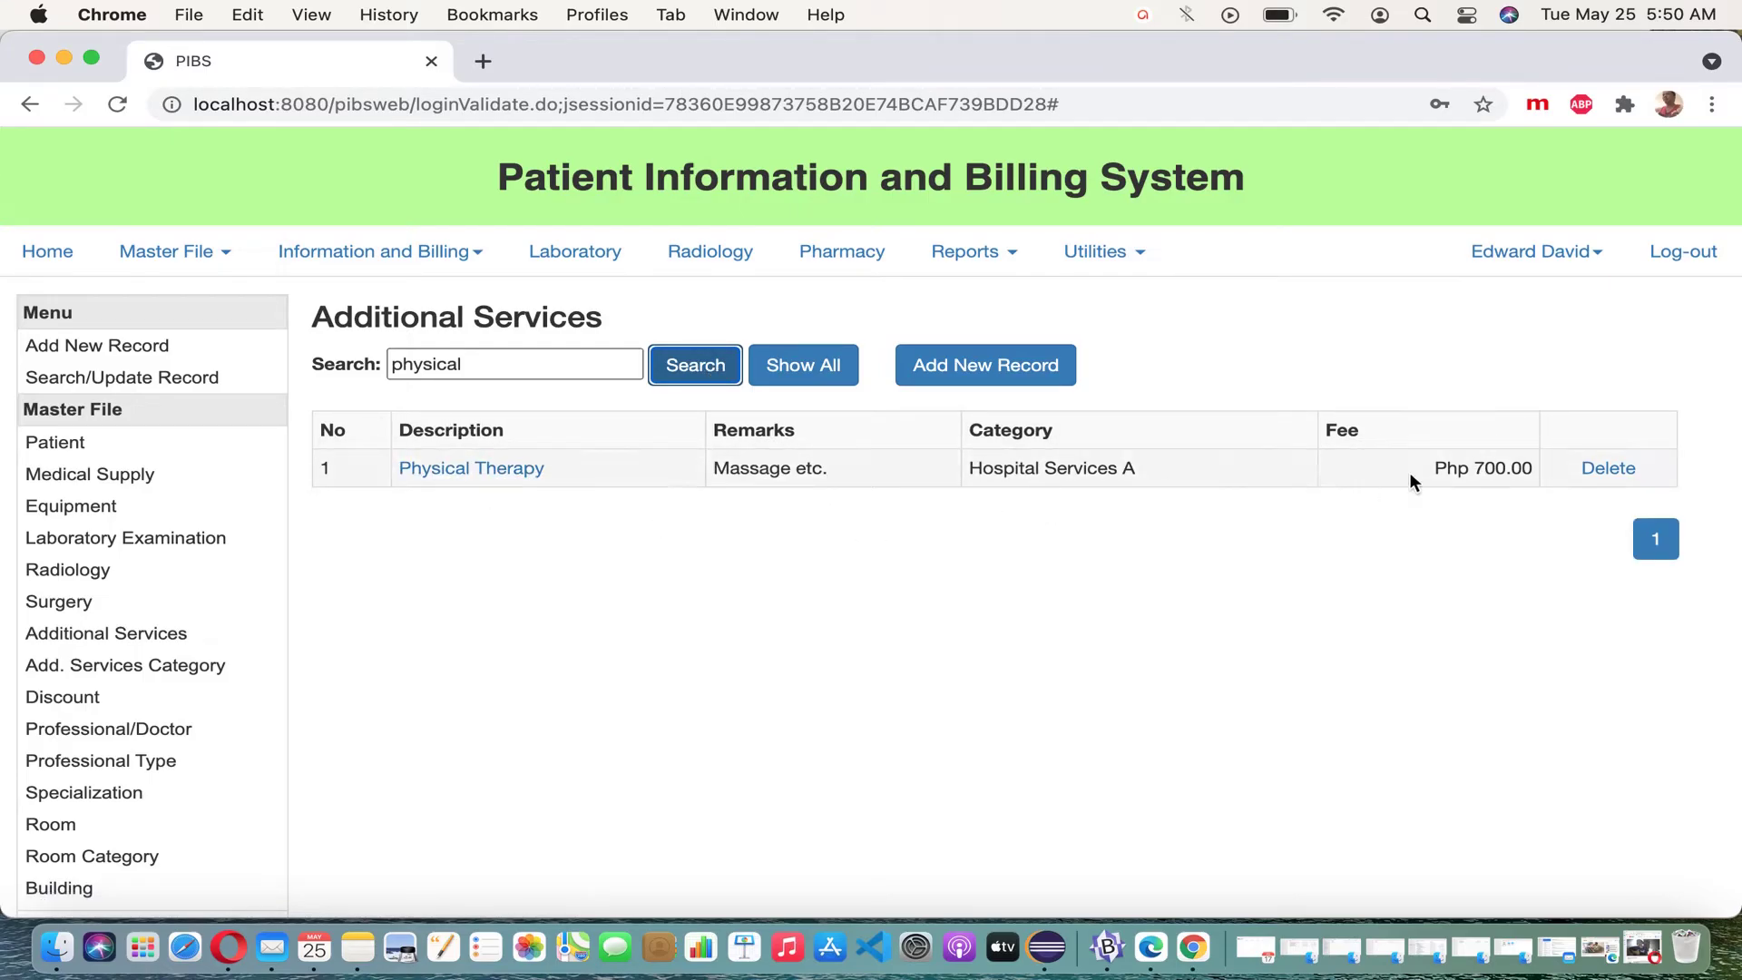
drag(1479, 479, 1546, 479)
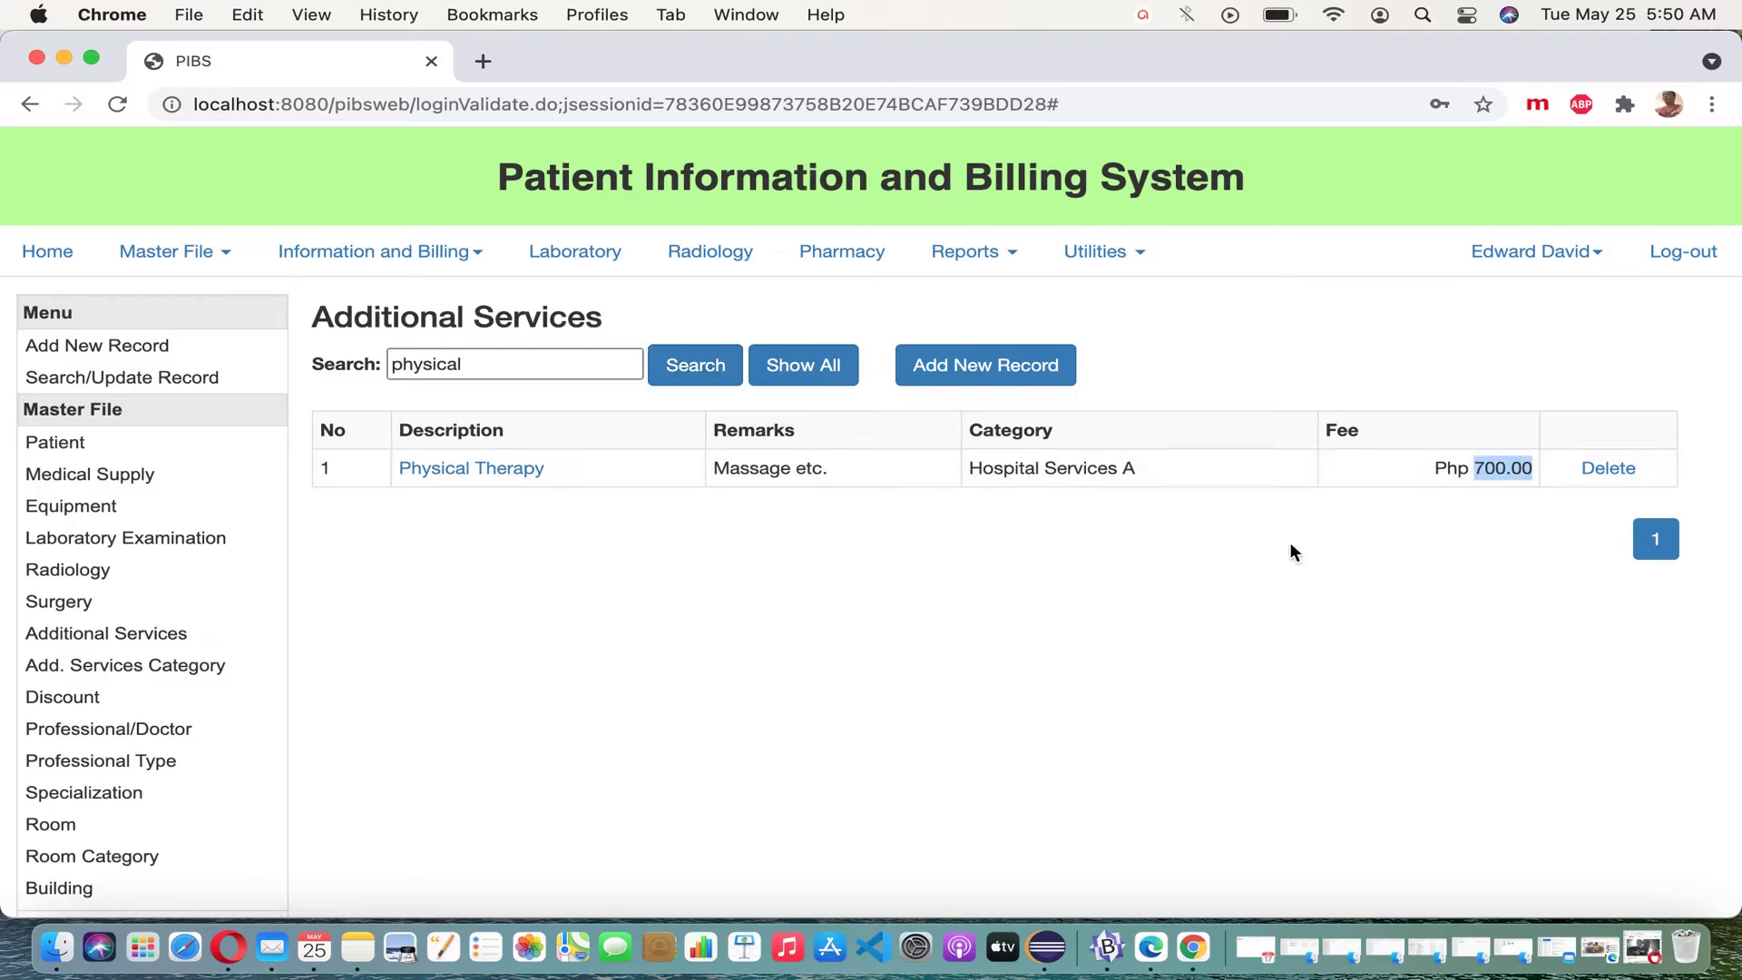
Add and save a record in category Clinical Services A with description "dummy for delete 1", remarks "testing for deletion" and no fee entered
click(803, 368)
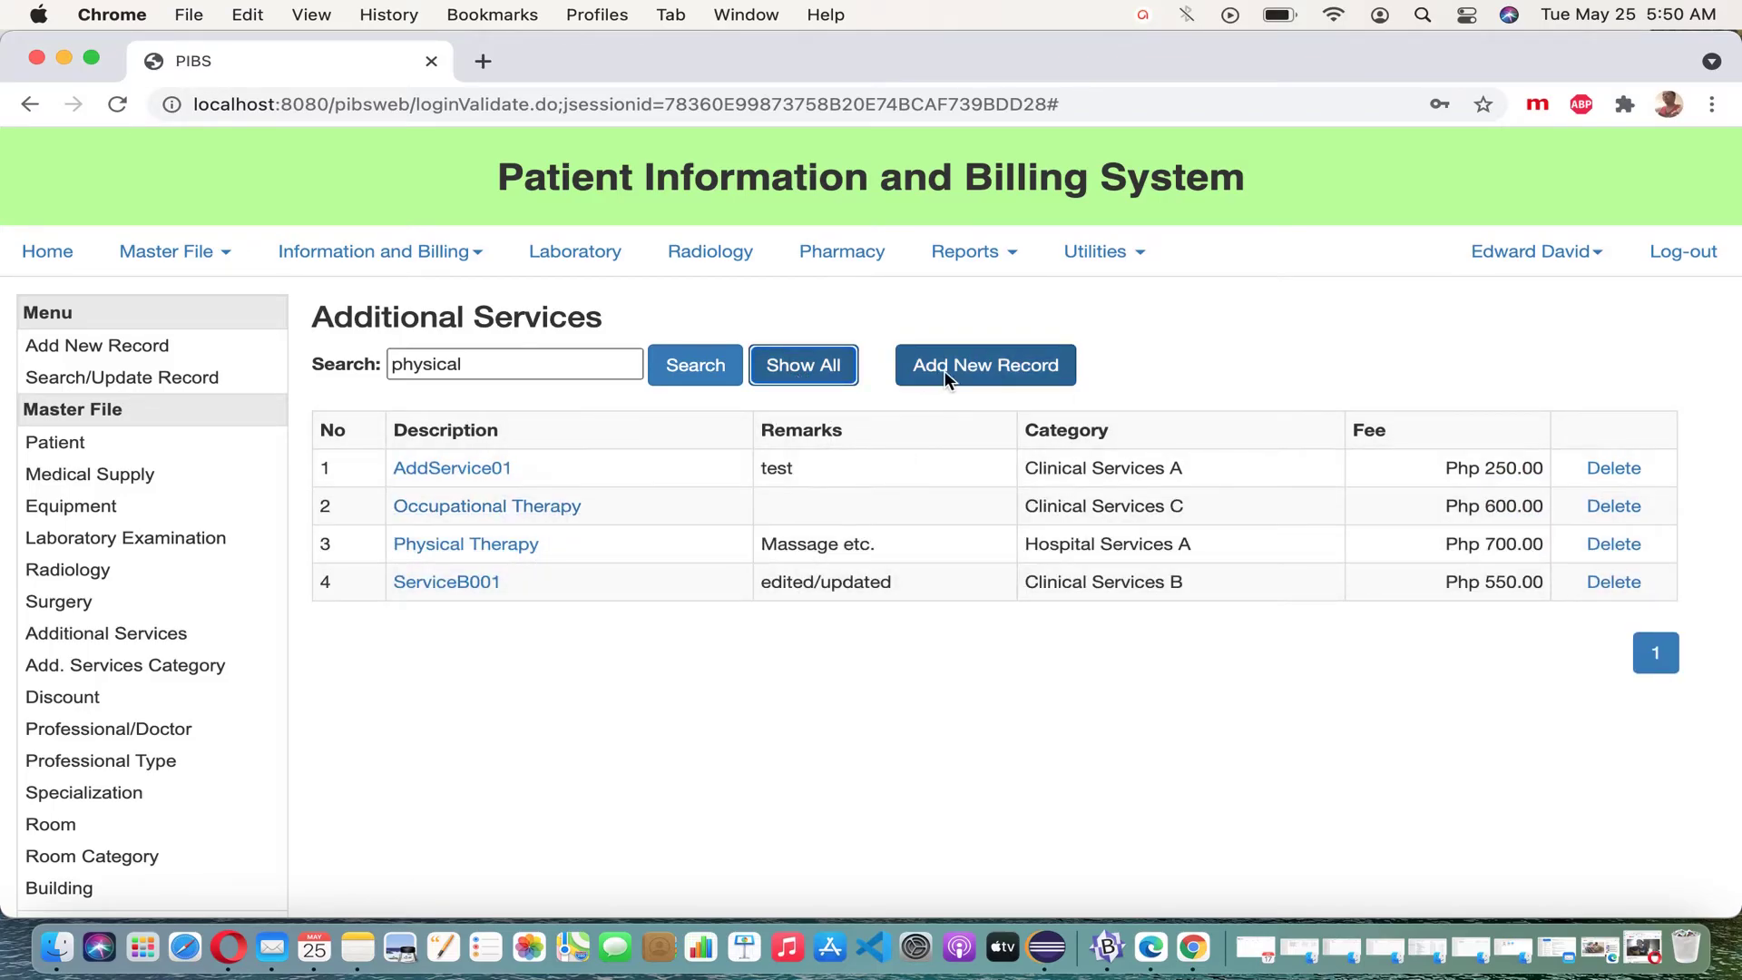
click(1000, 374)
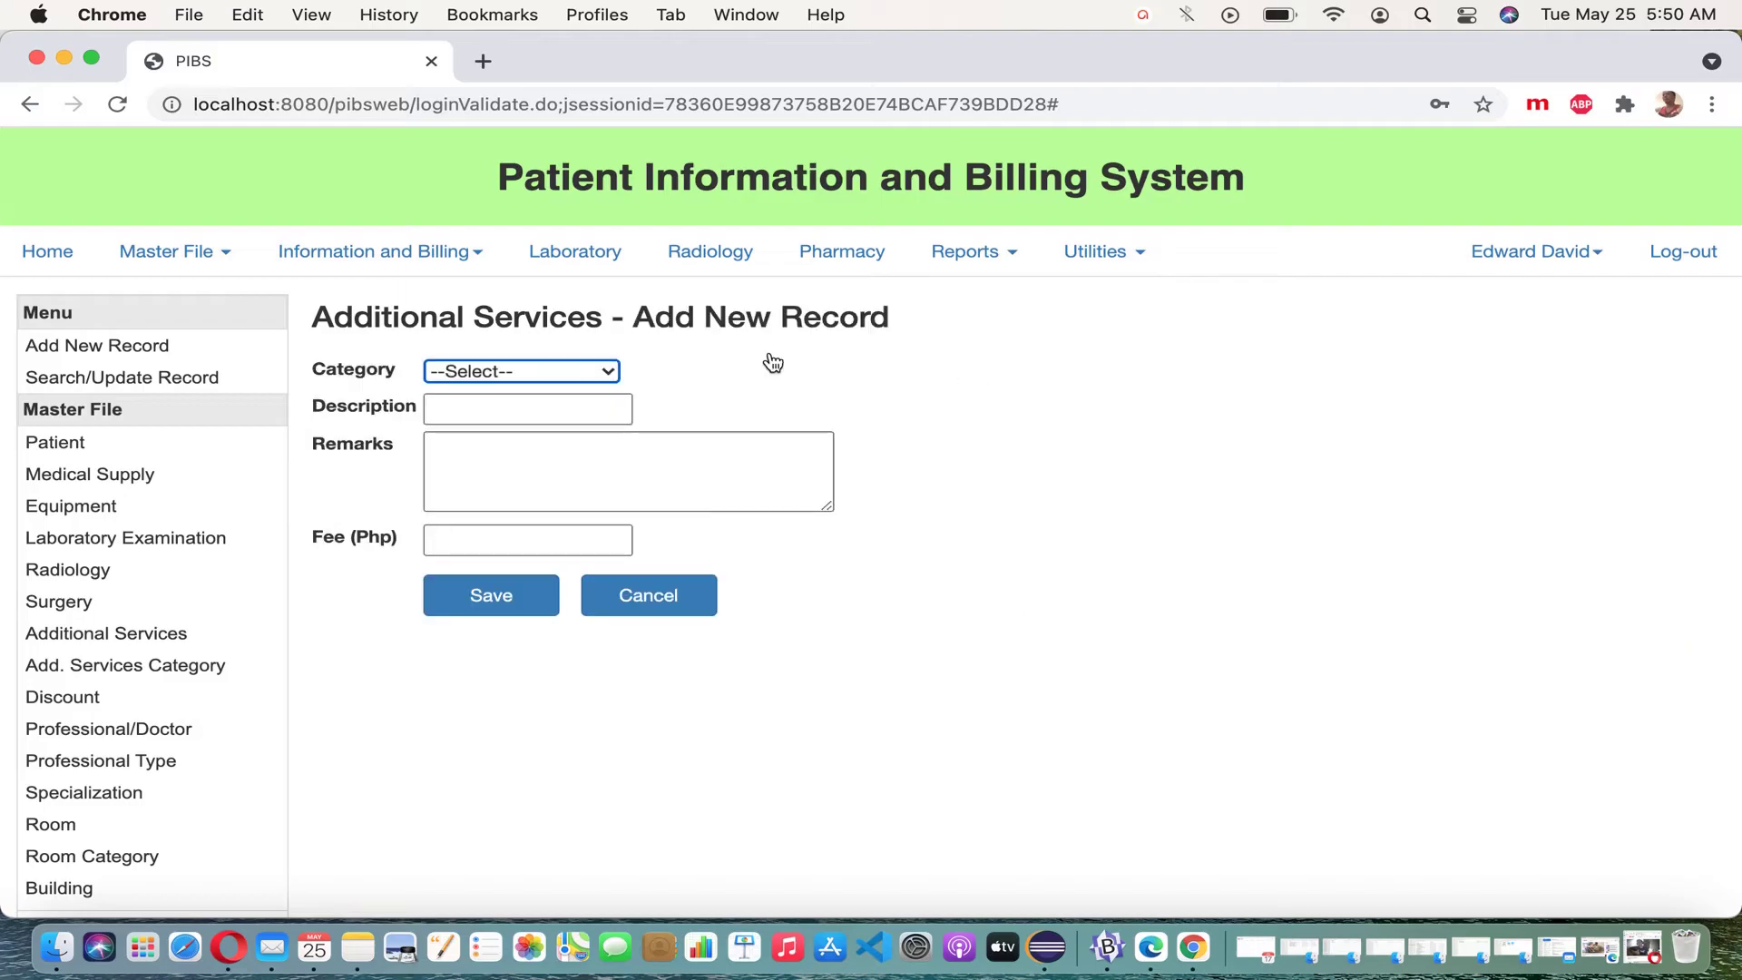
click(585, 368)
click(582, 400)
click(573, 407)
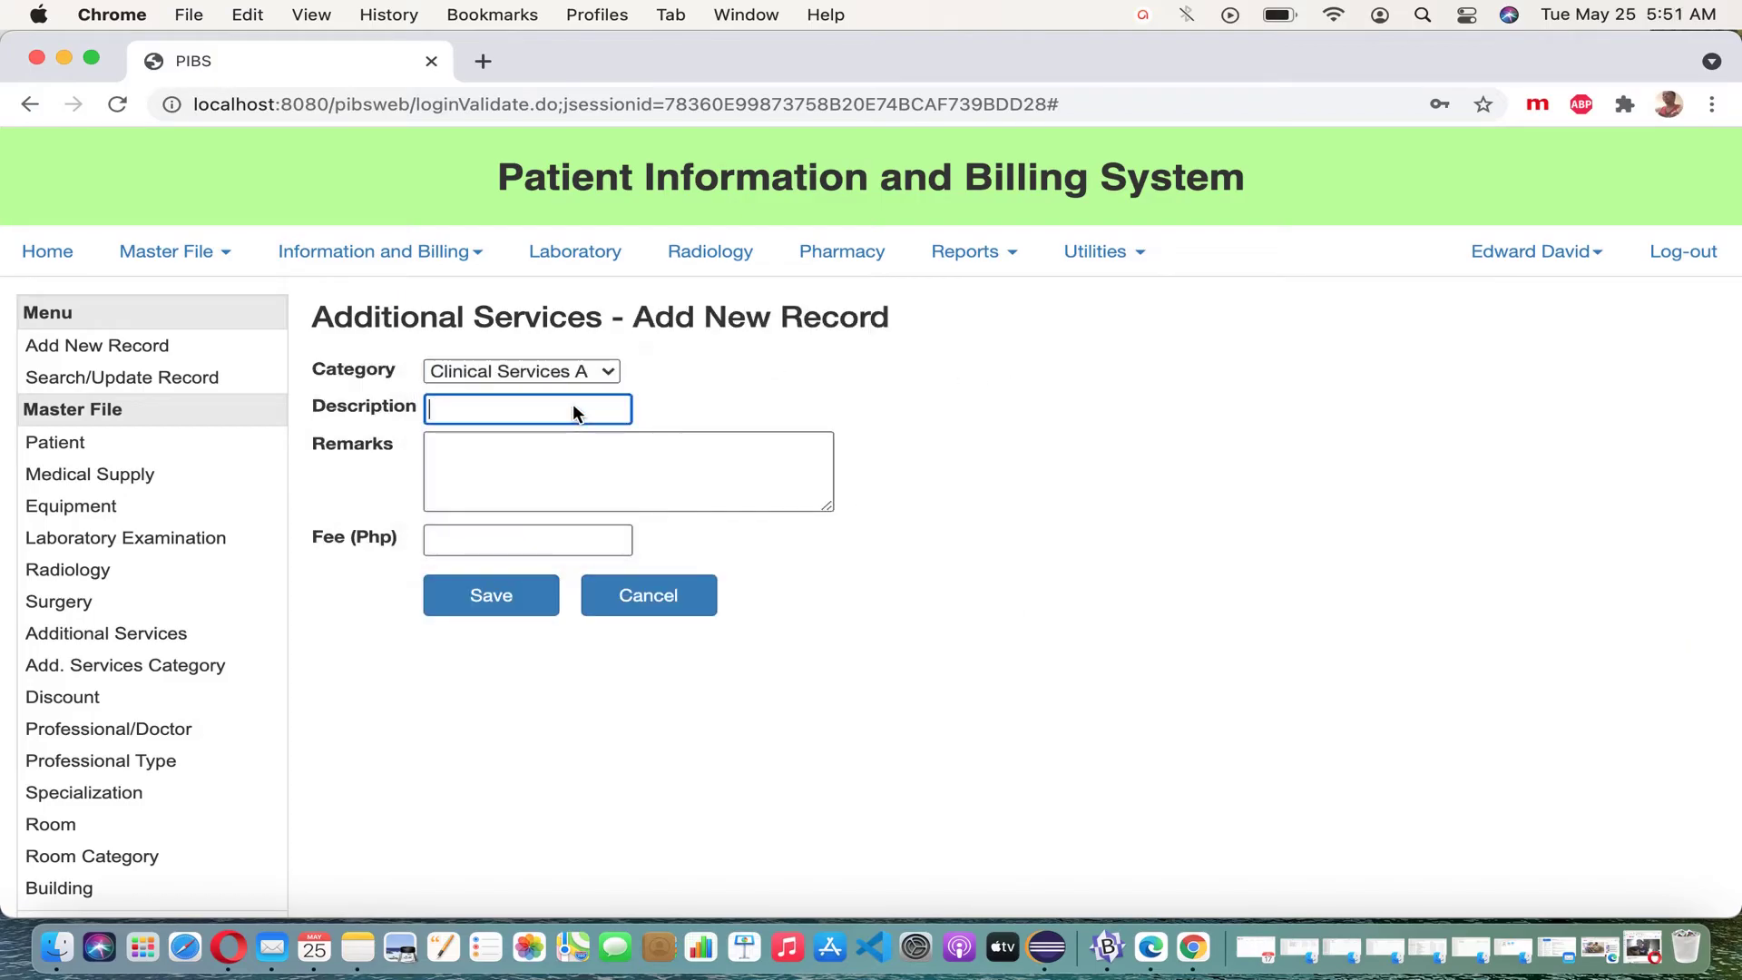
text(dummy for delete 1)
click(519, 452)
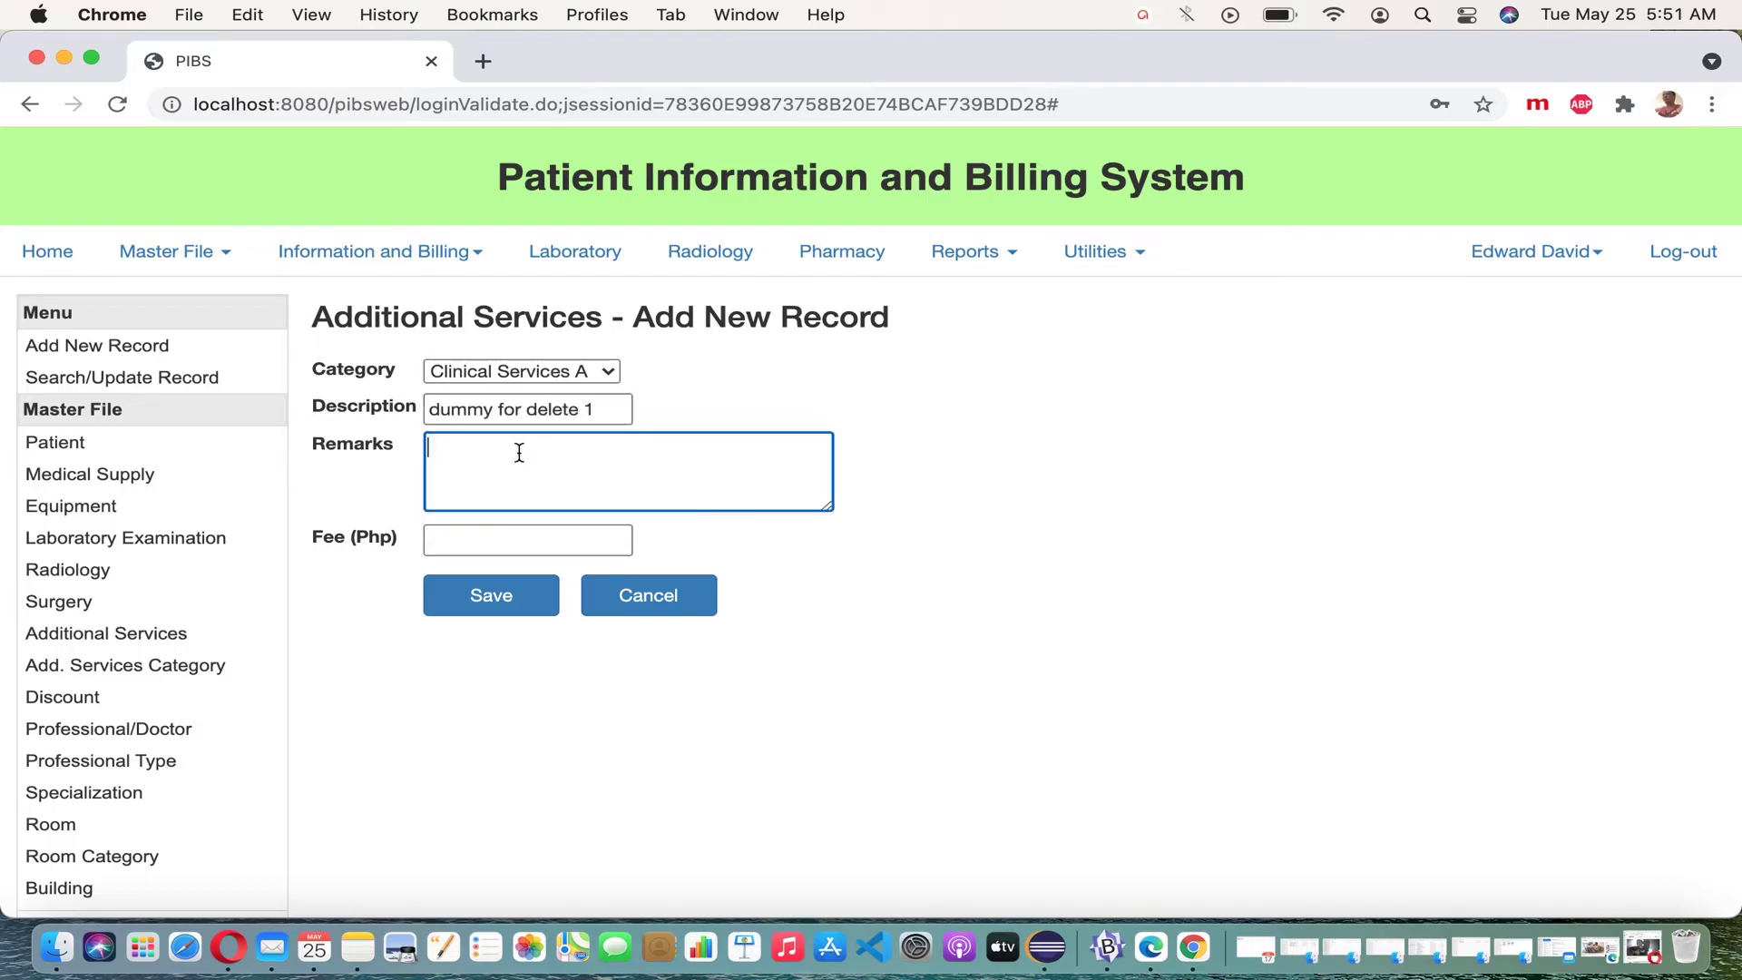
text(testing for deletion)
click(522, 604)
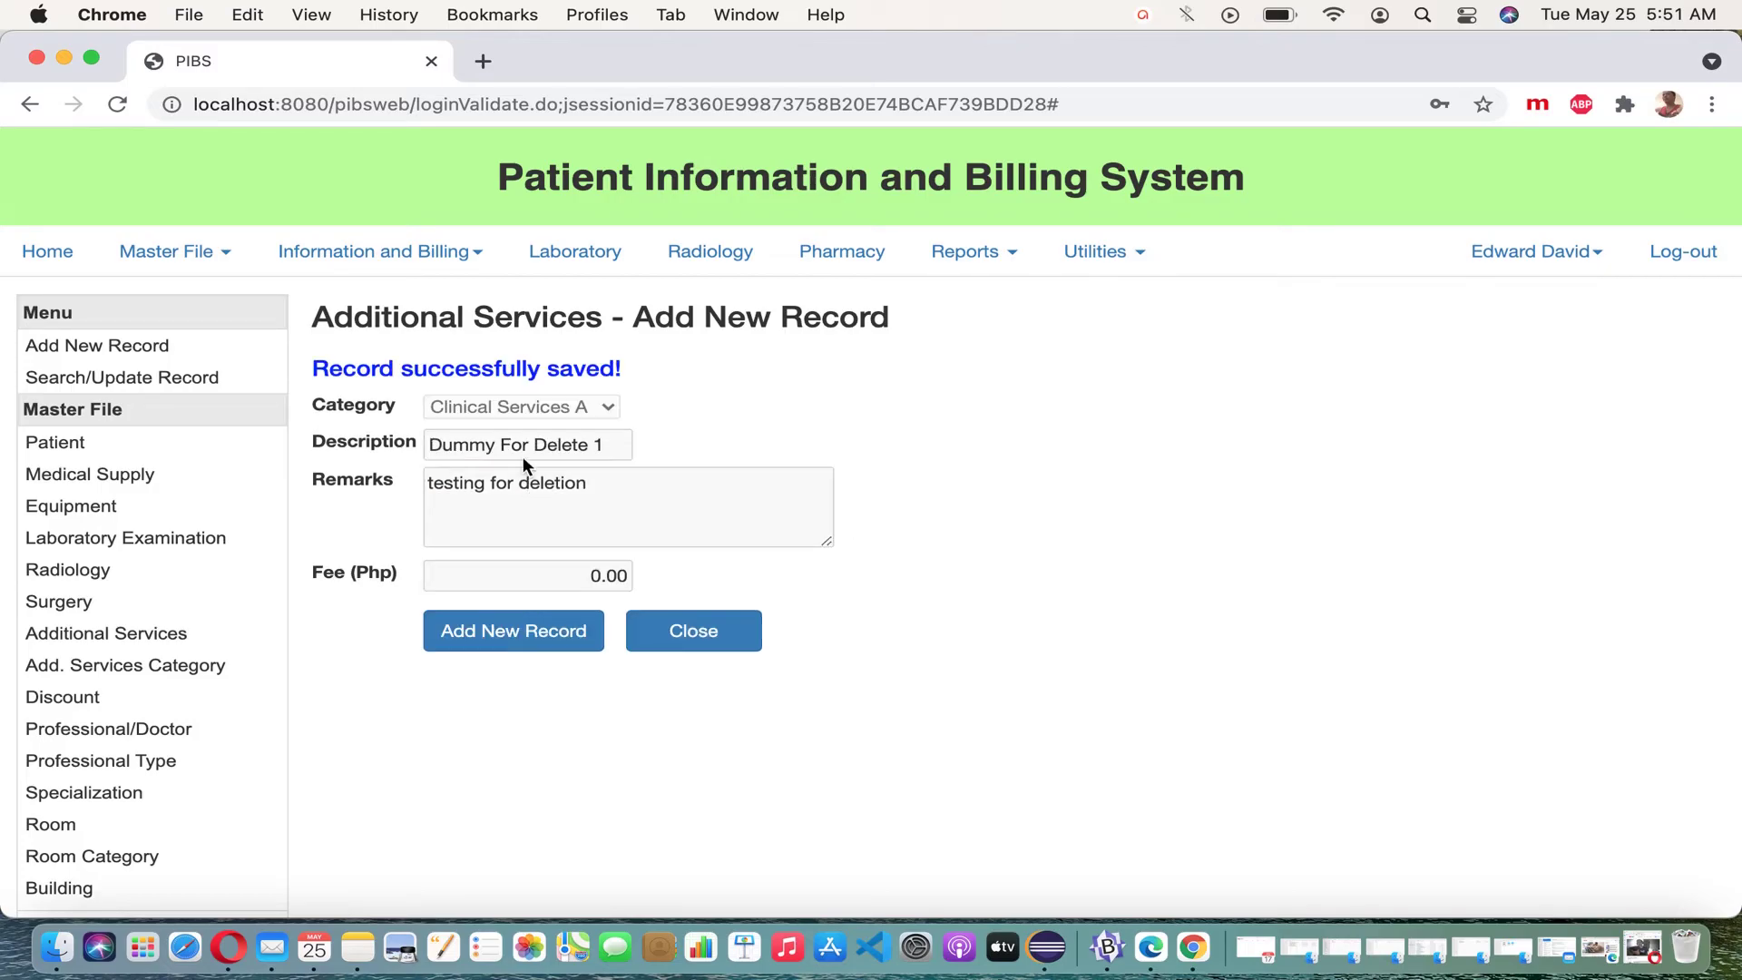
Add and save a record in category Hospital Services C with description "dummy 2 service" and remarks "for deletion", leaving the fee empty, and close it
click(551, 630)
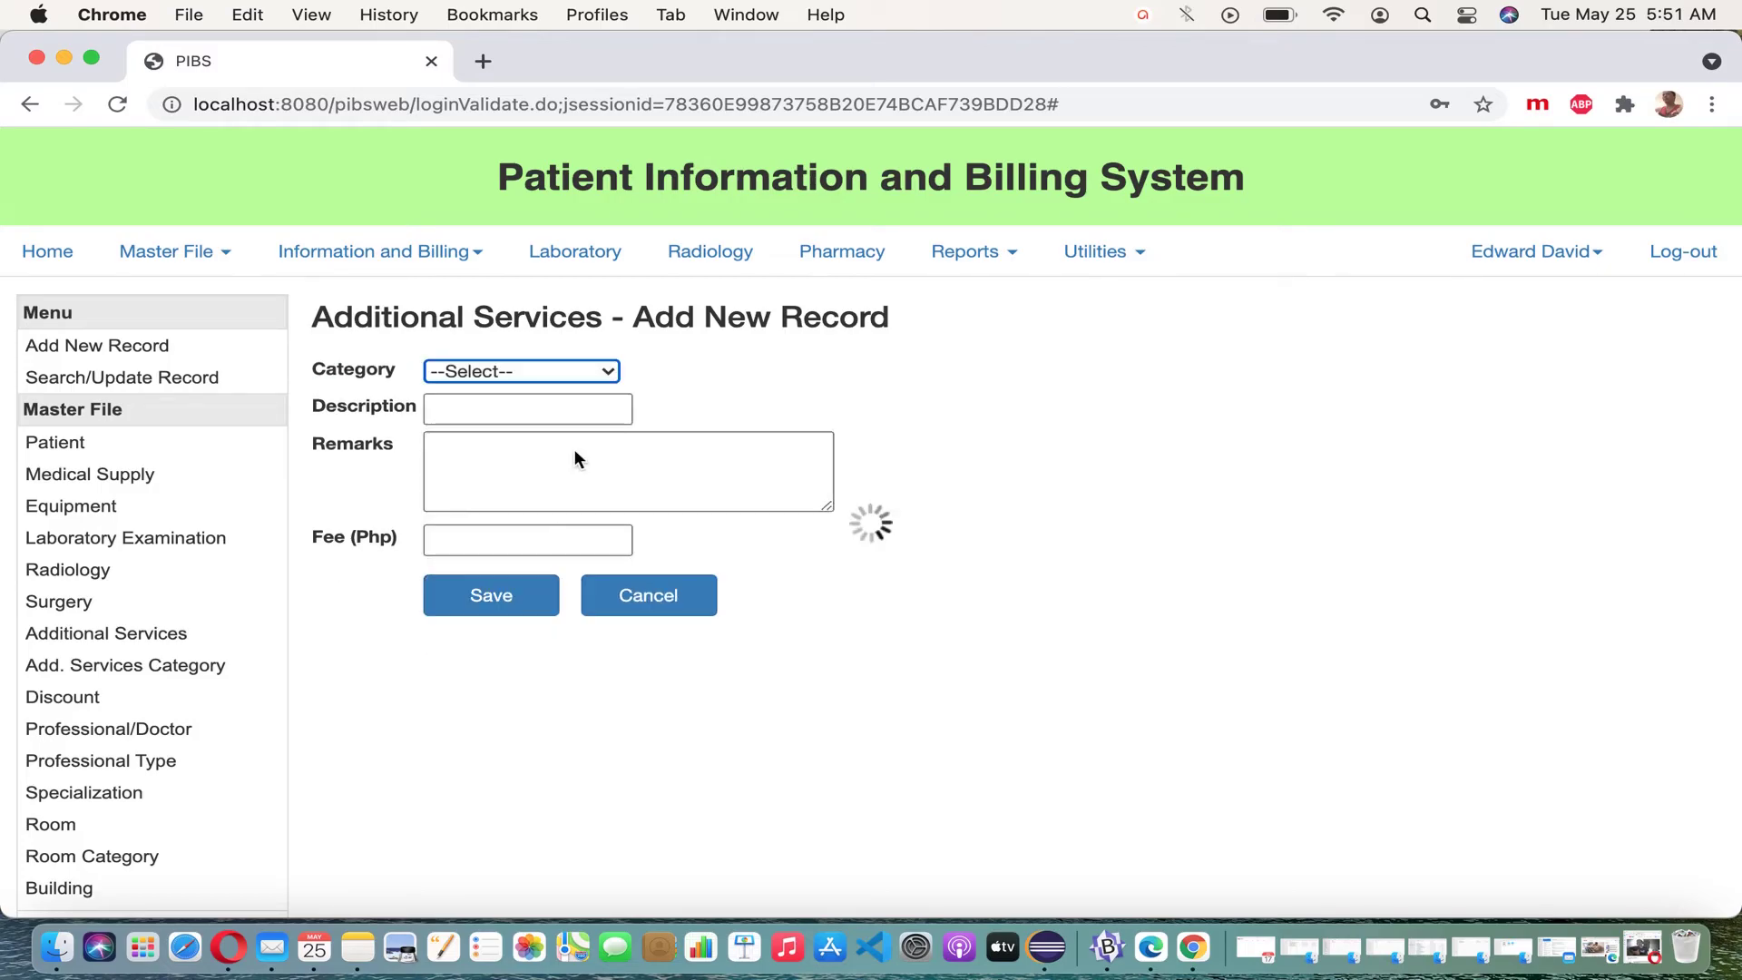
click(597, 370)
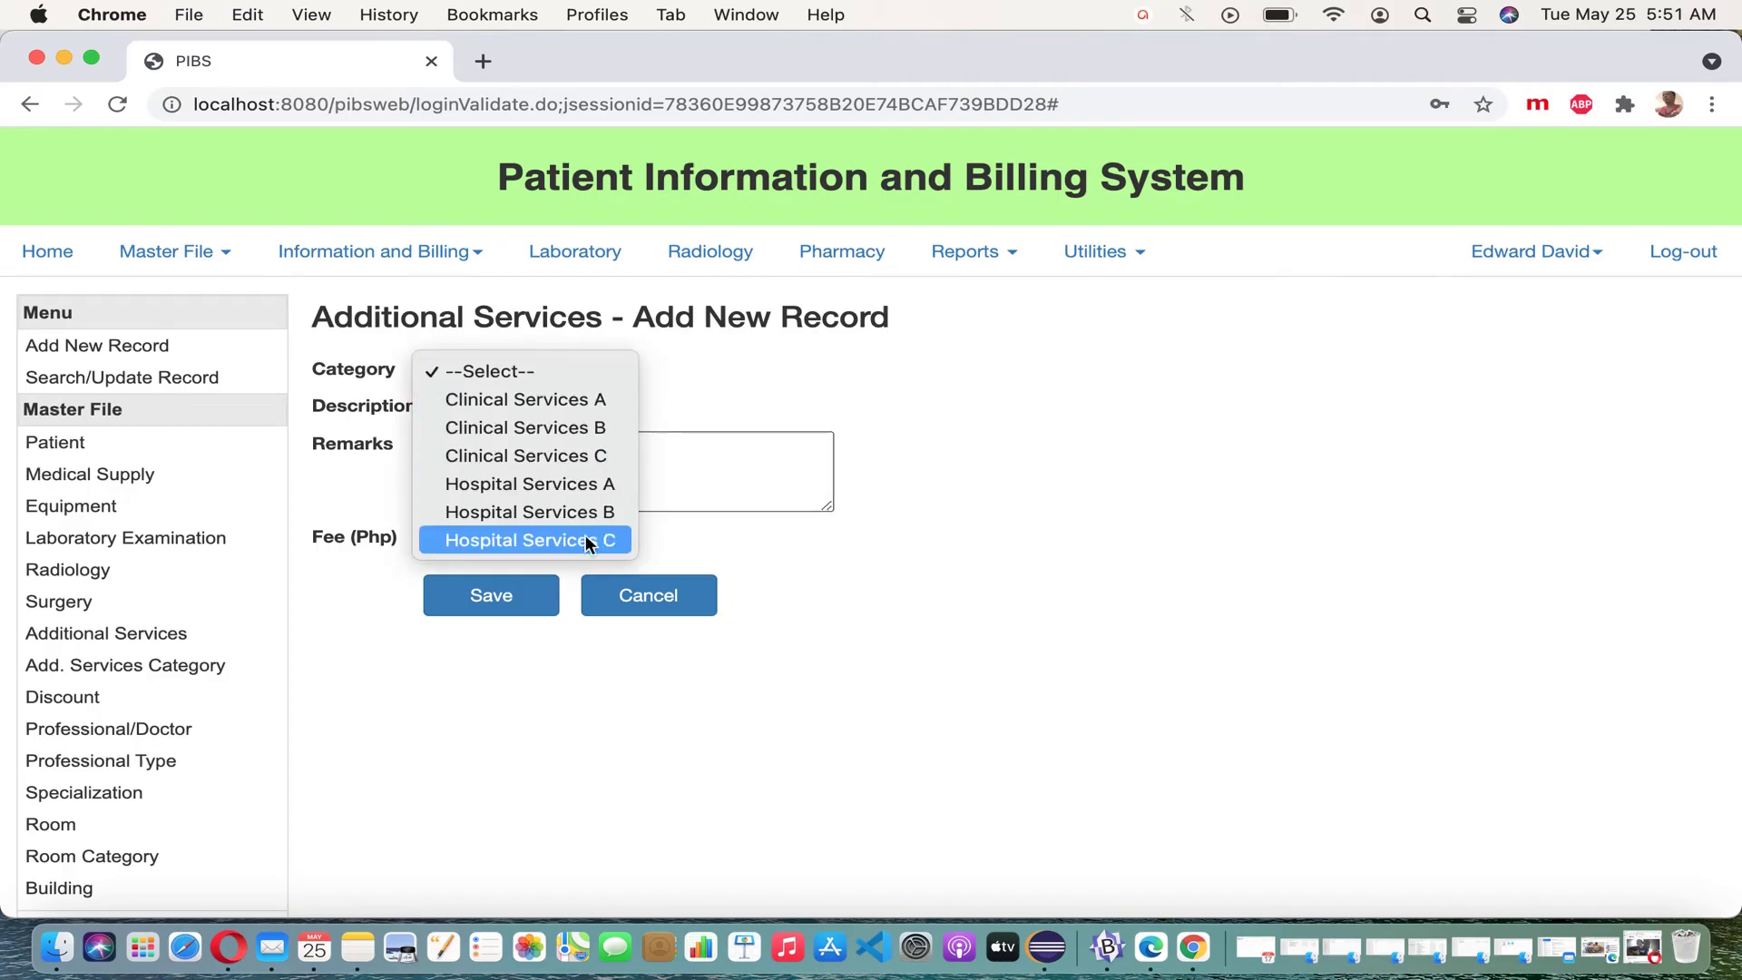
click(590, 541)
click(562, 409)
text(d)
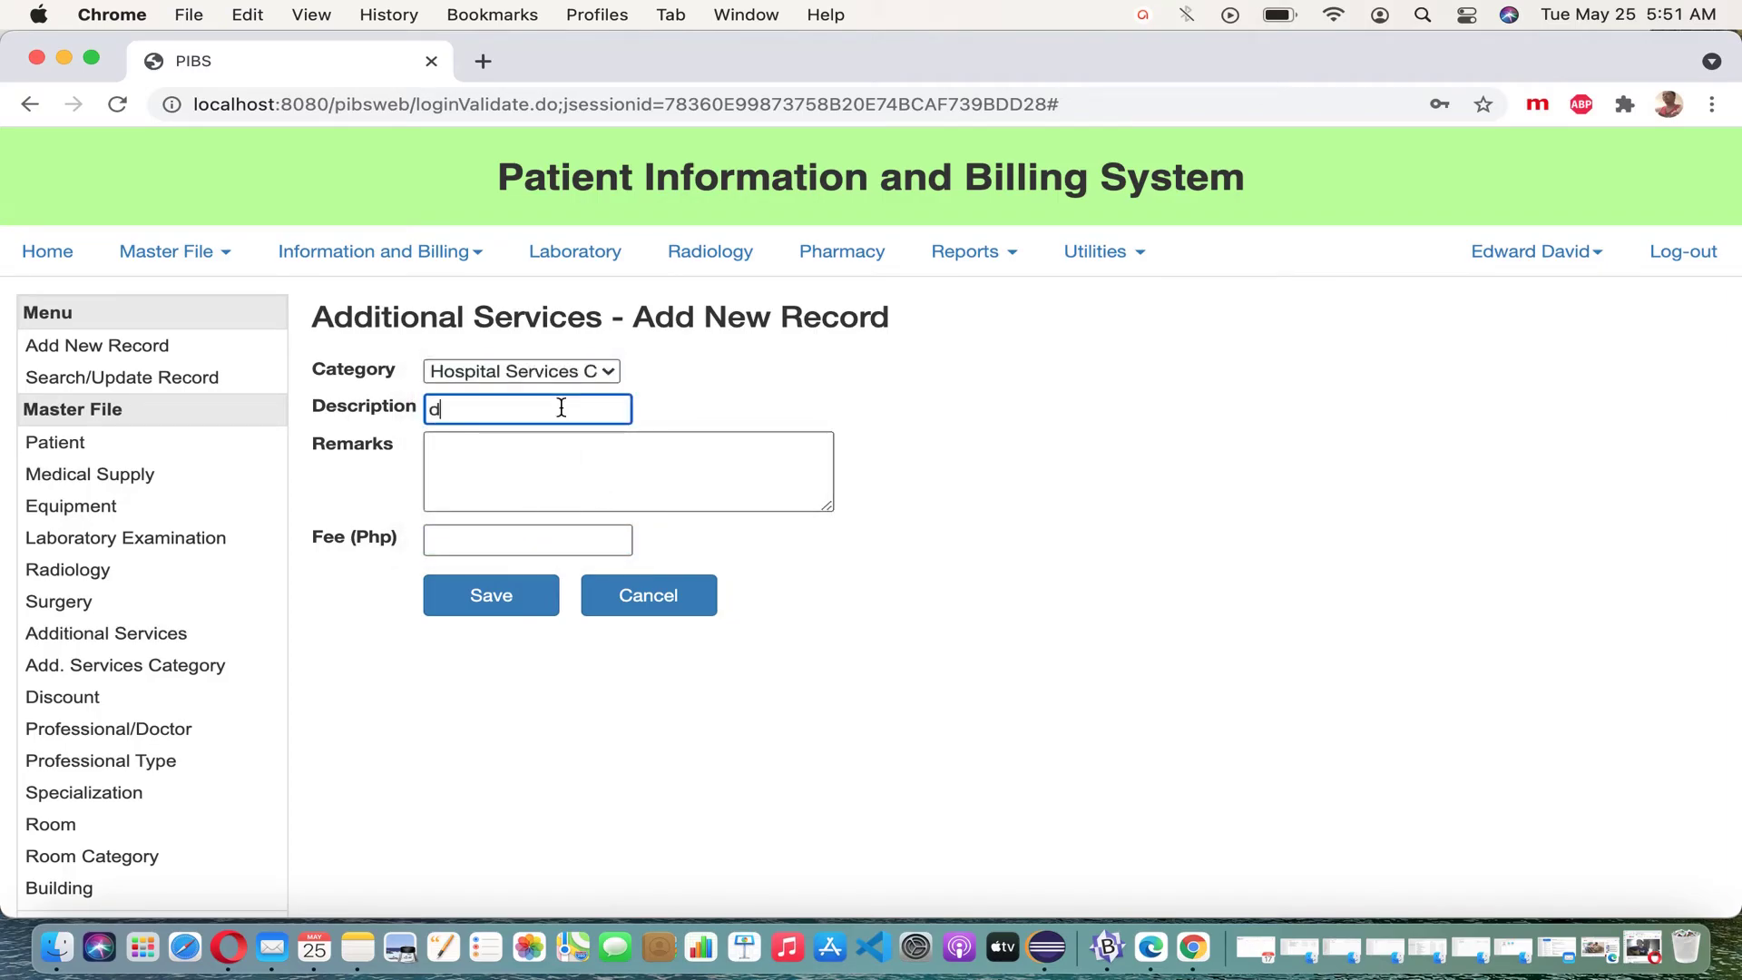
text(ummy 2 service)
click(548, 467)
text(for deletion)
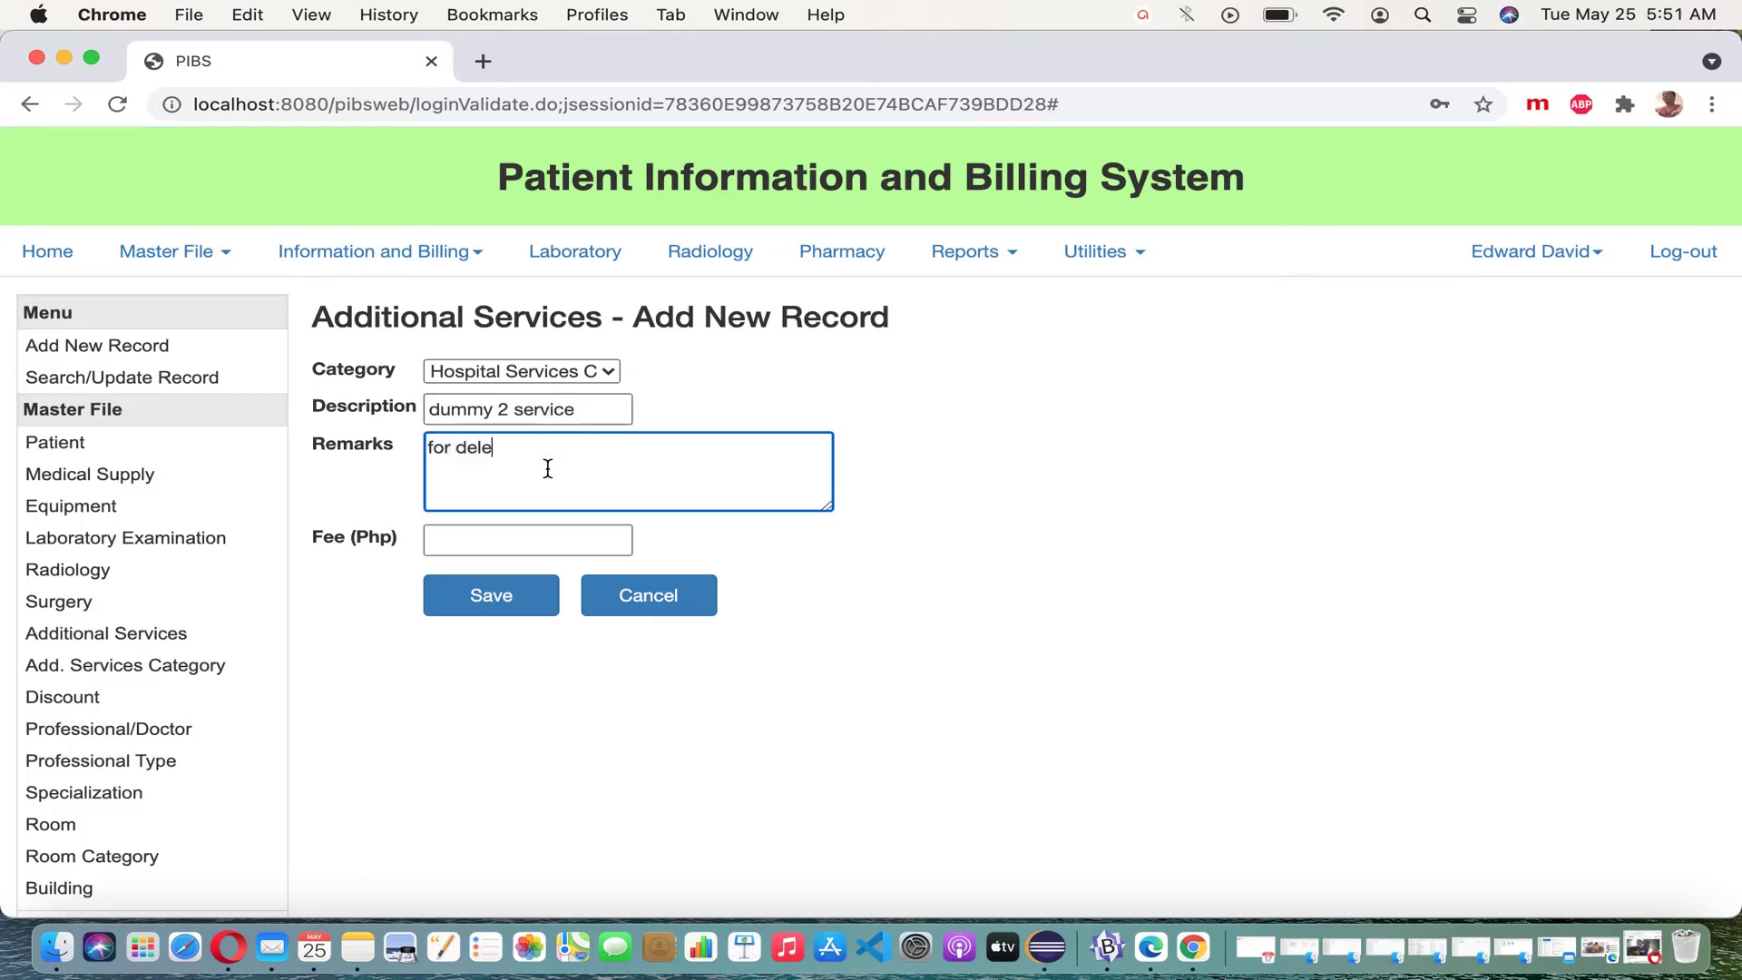
click(495, 595)
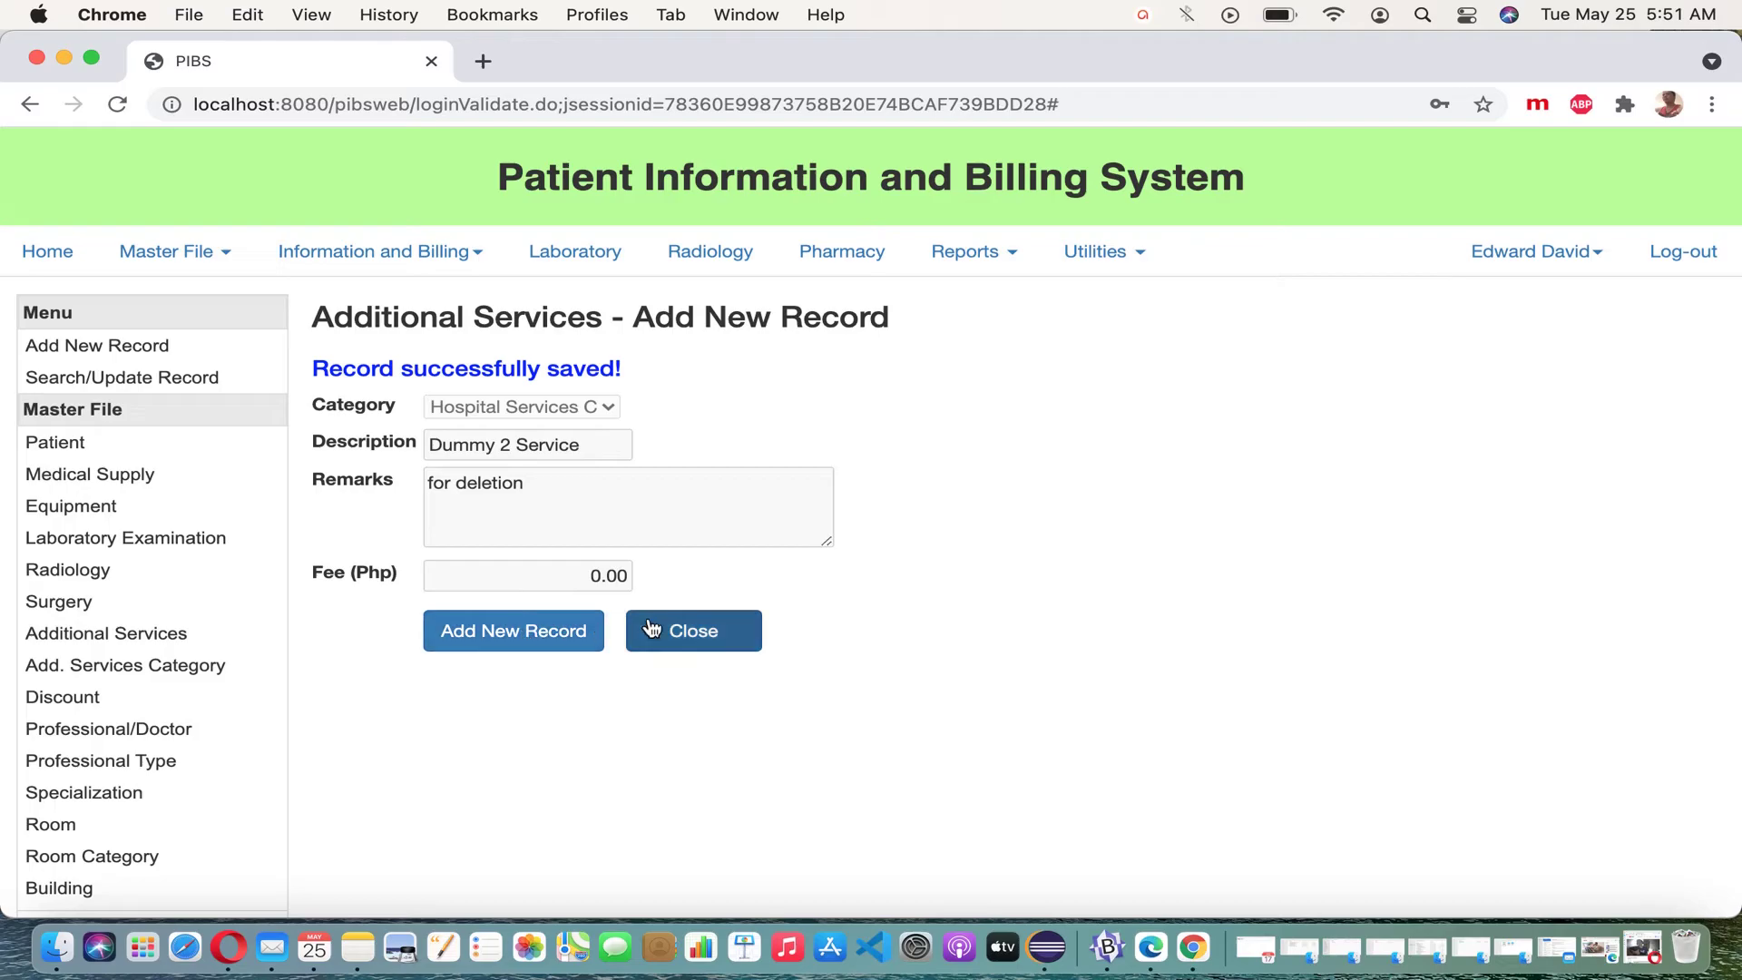
click(694, 632)
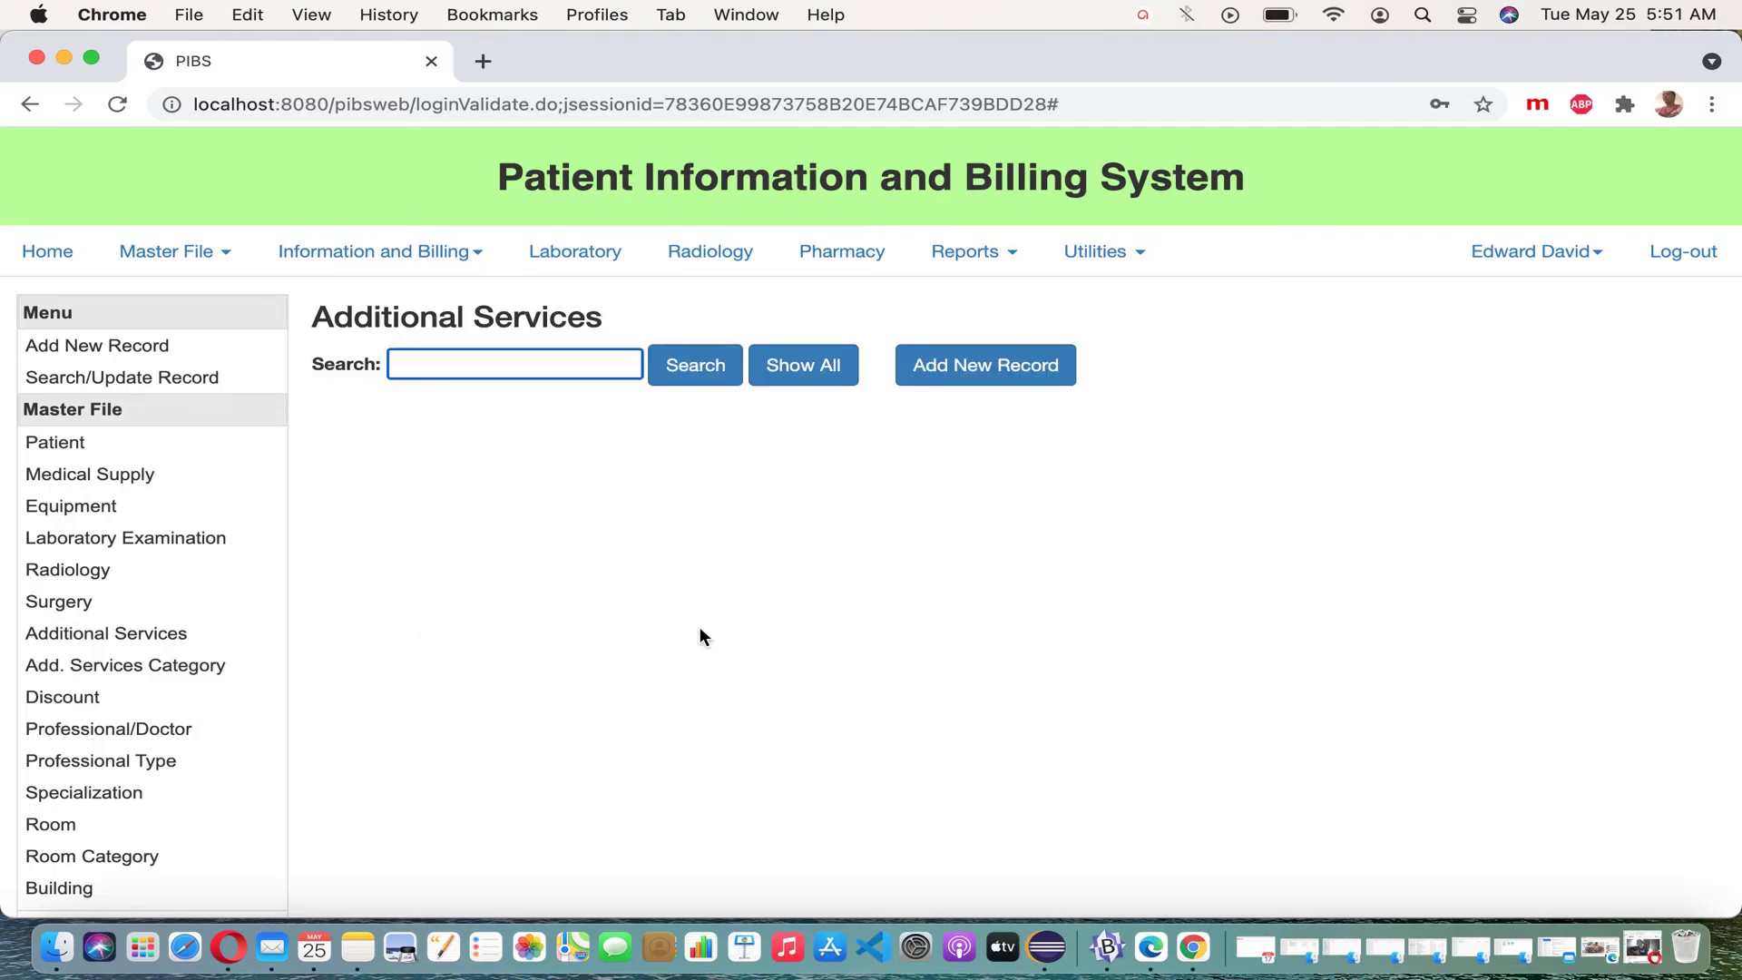
List all additional services, search for "dummy" and check the remarks of the dummy records
click(809, 374)
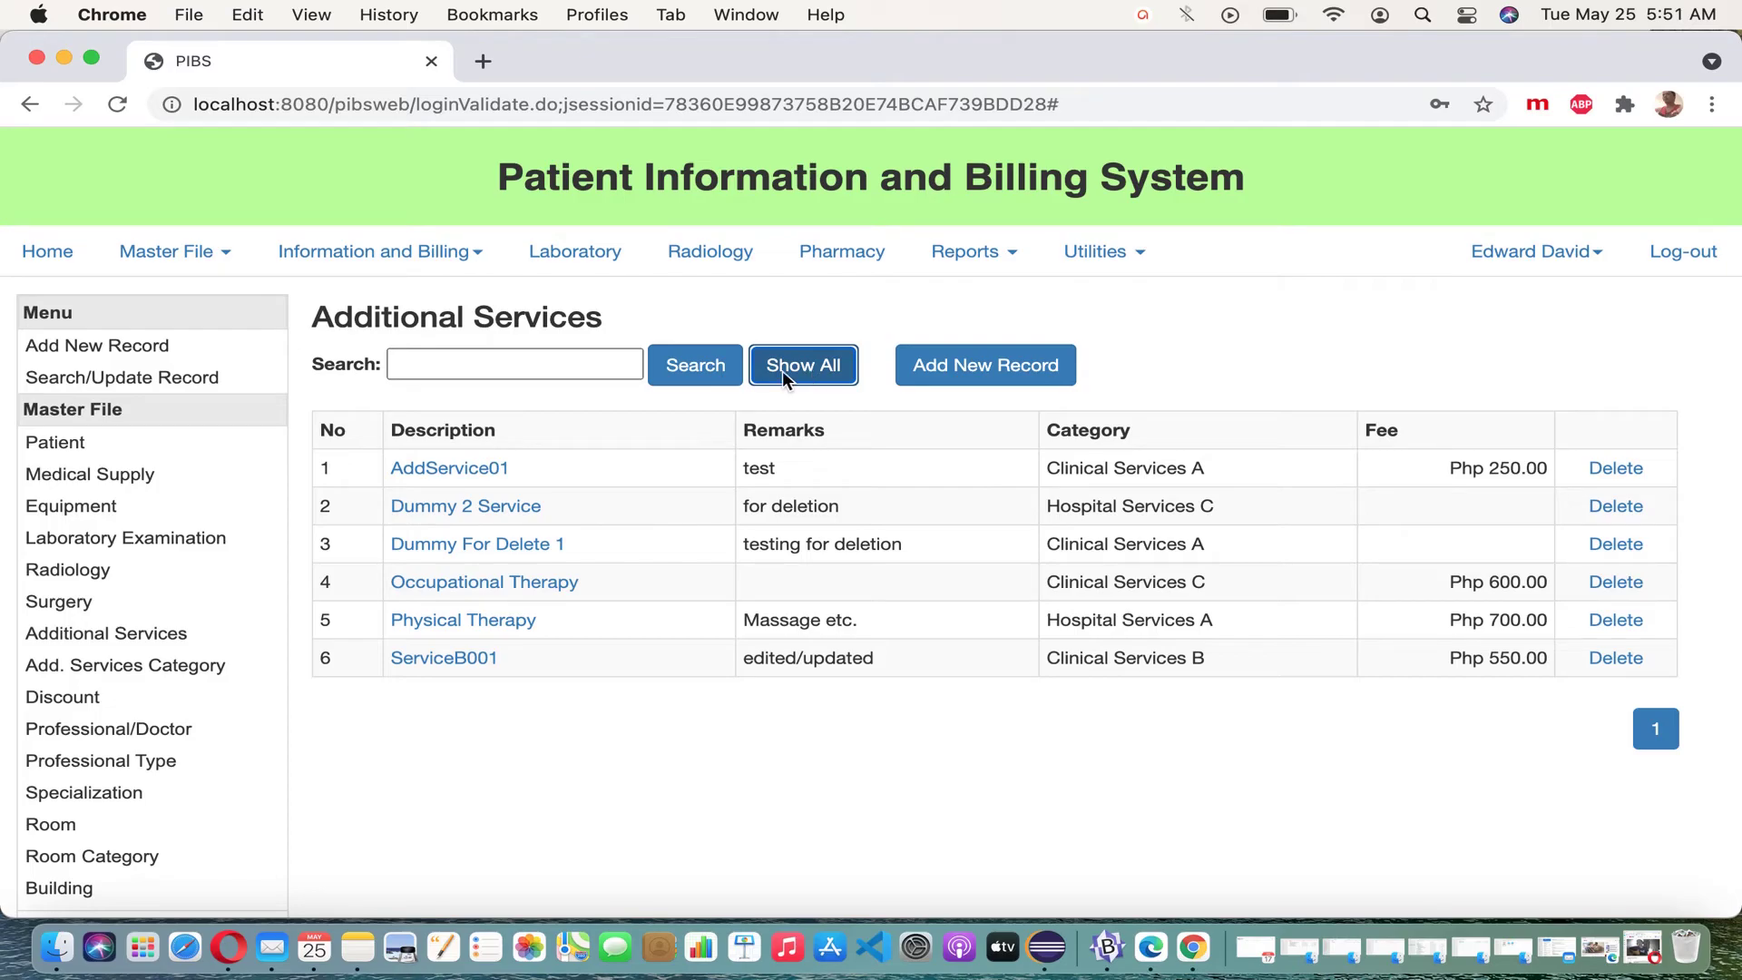
click(526, 365)
text(dummy)
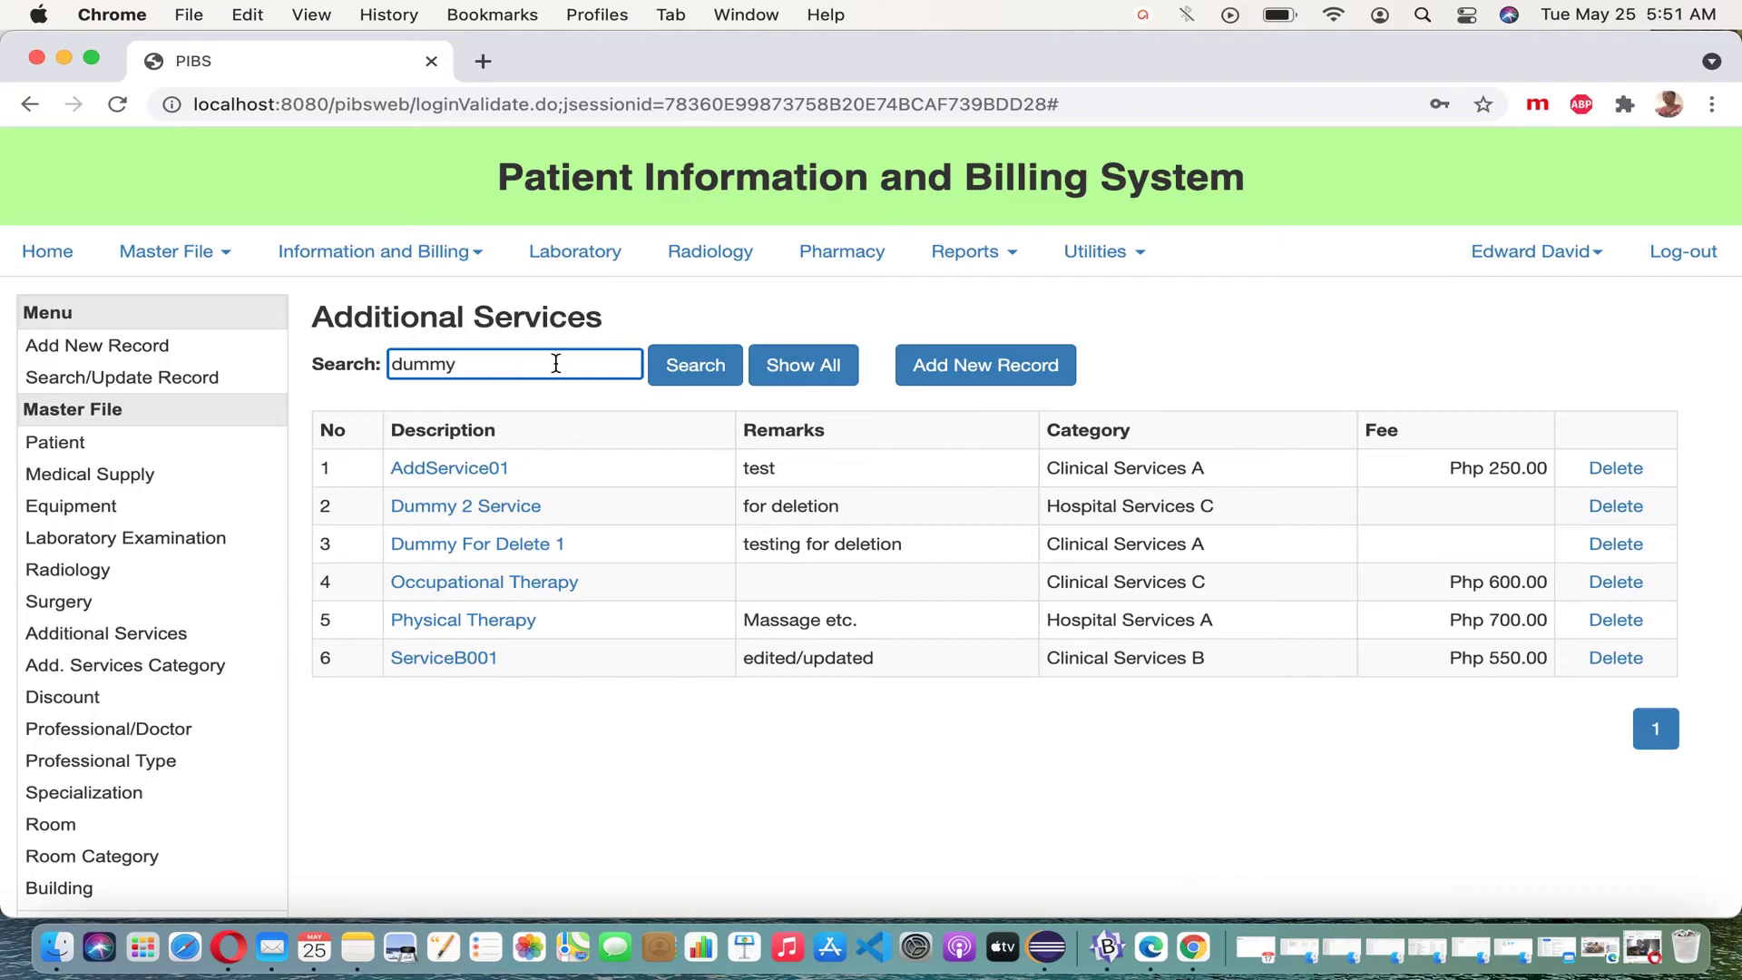
click(697, 366)
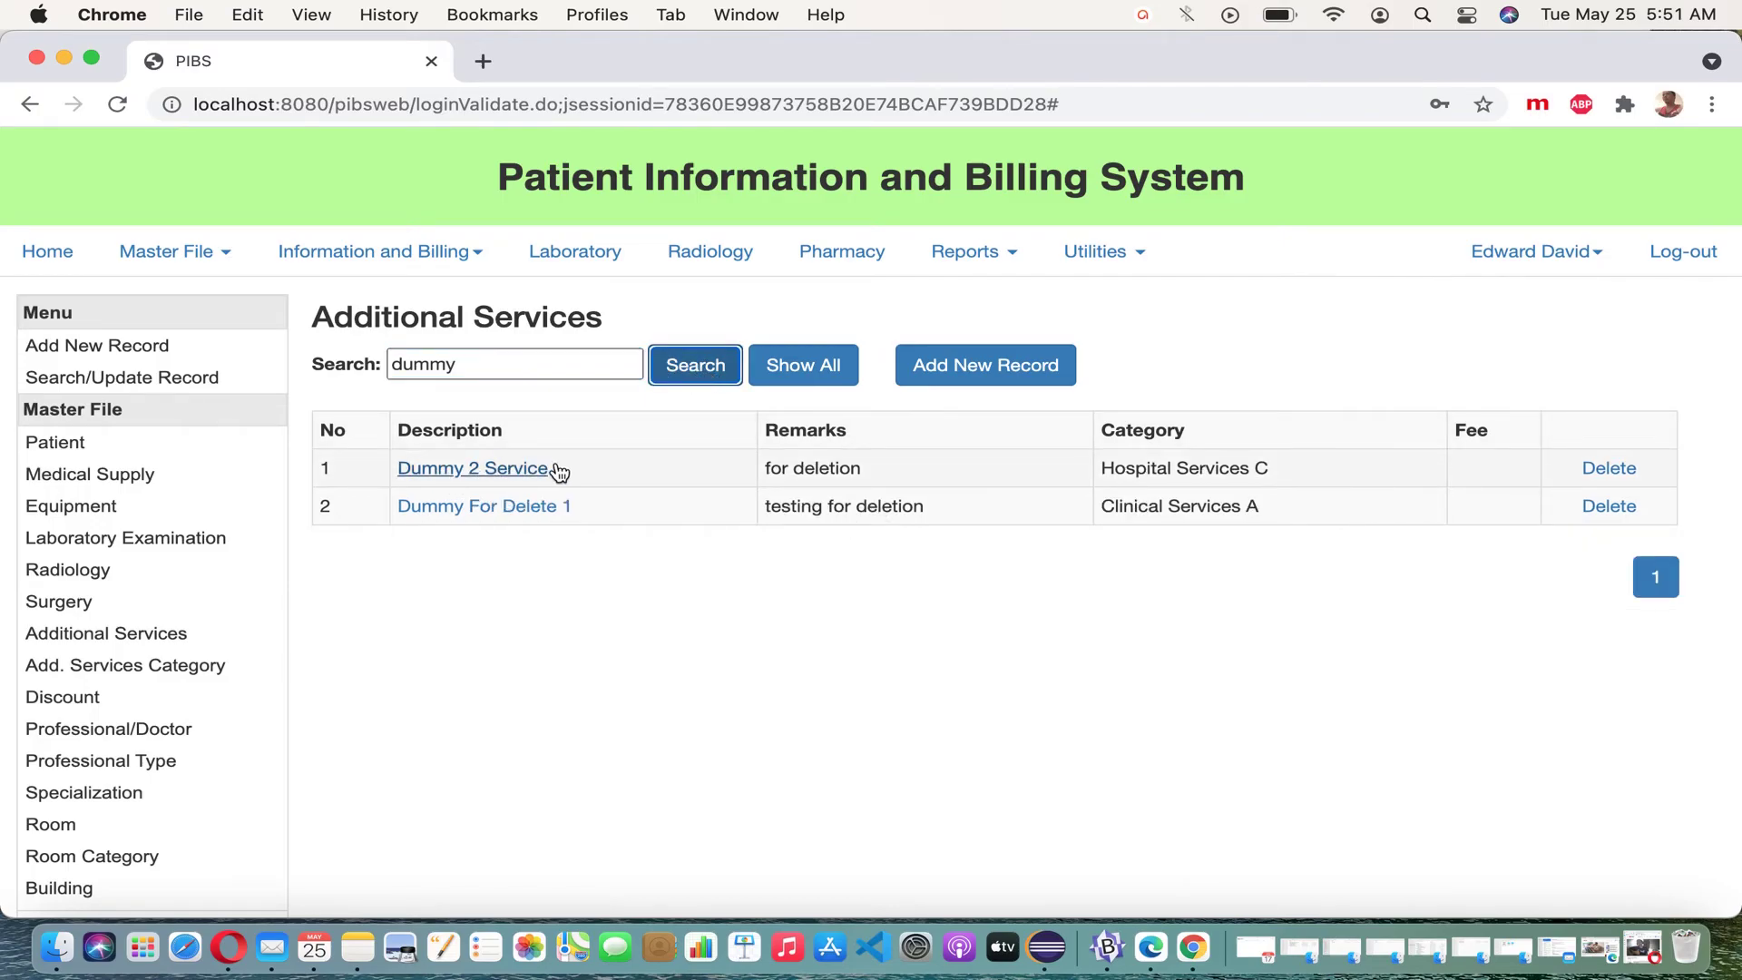
drag(791, 469, 876, 472)
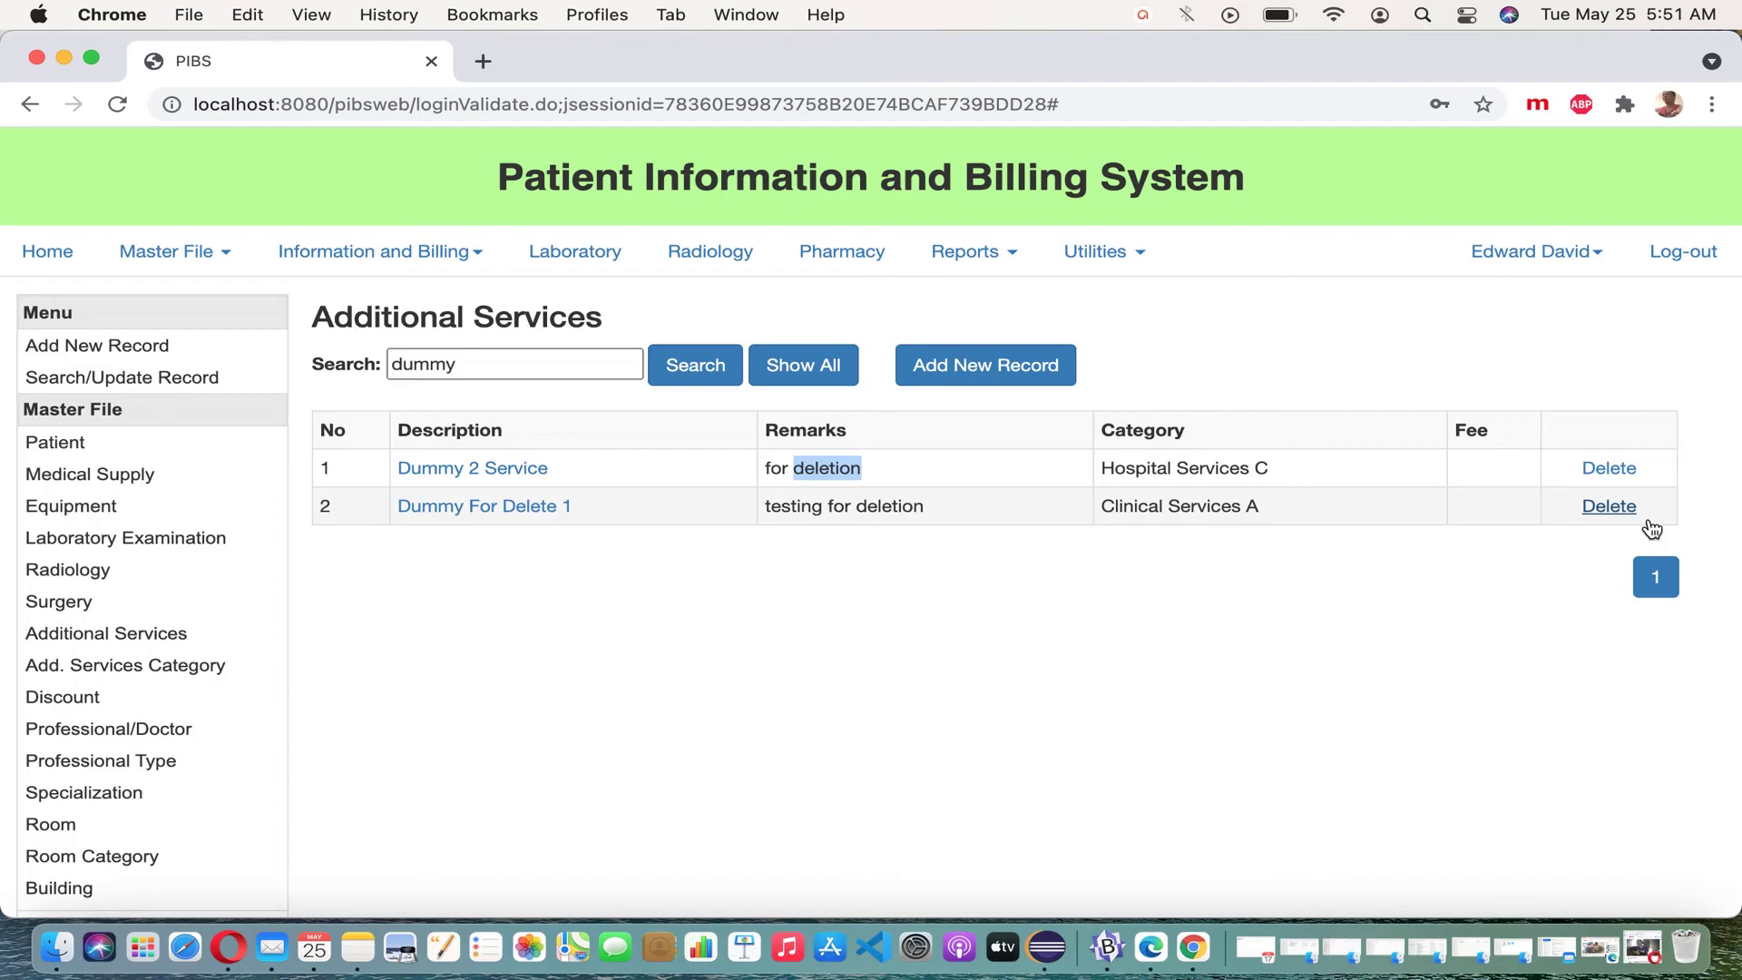
Delete the Dummy For Delete 1 and Dummy 2 Service records, confirming each deletion
click(1614, 514)
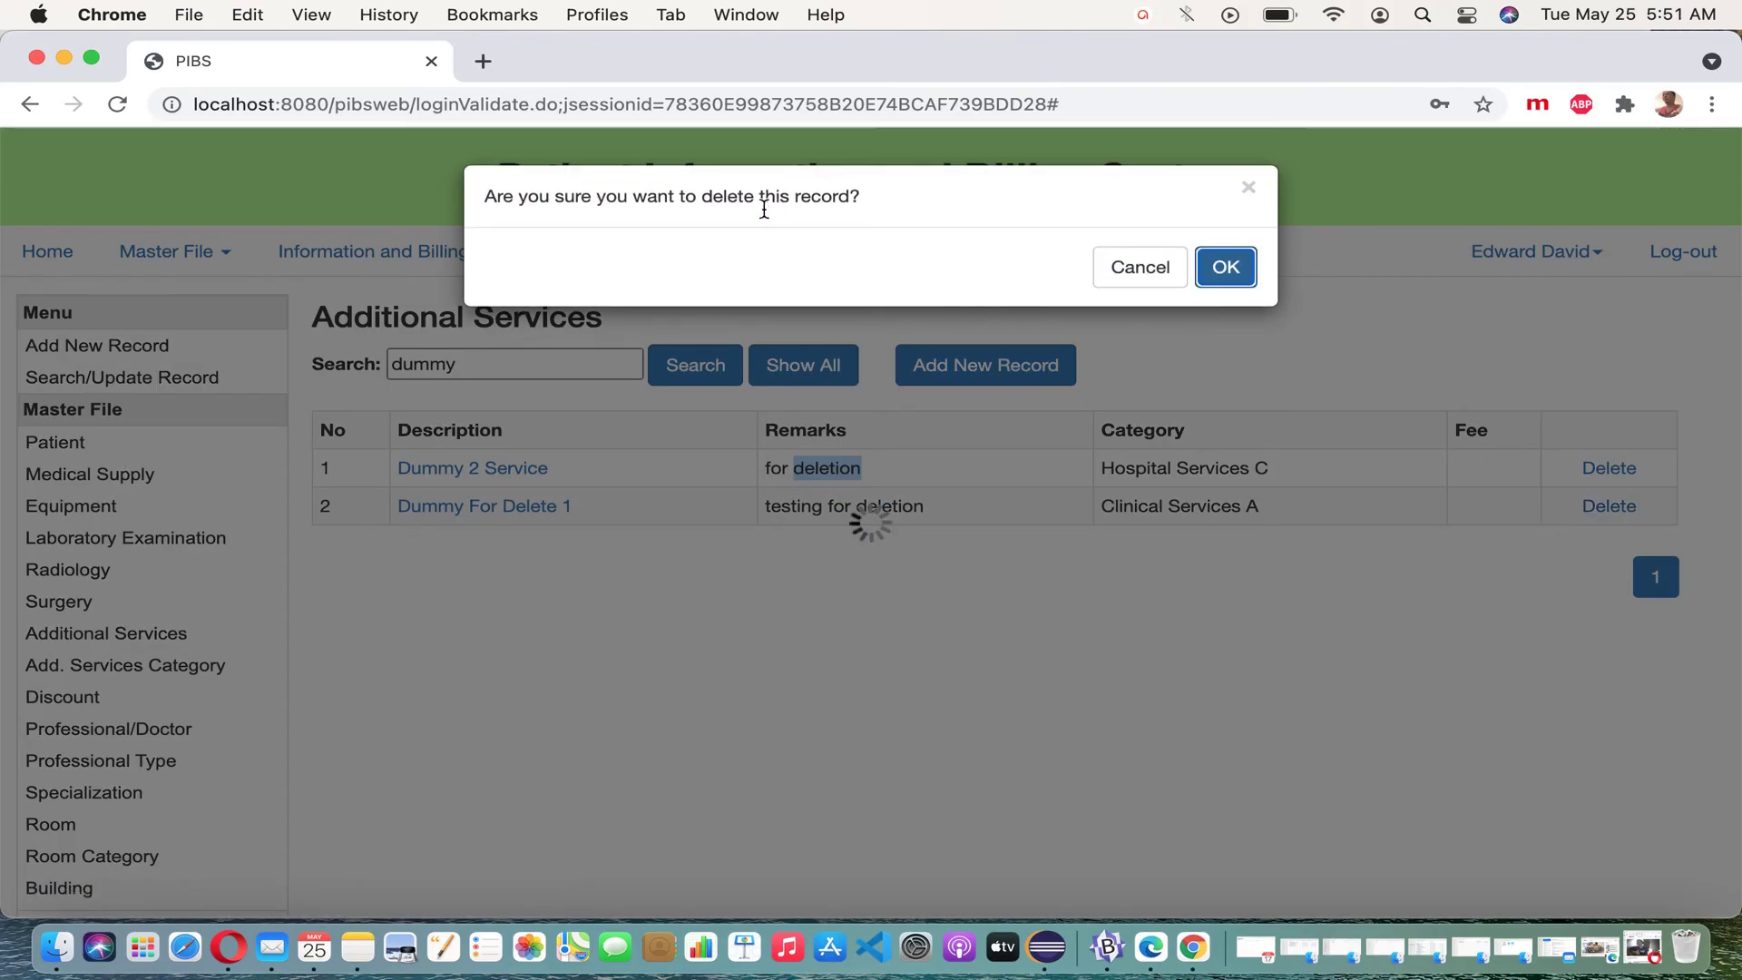
click(1228, 267)
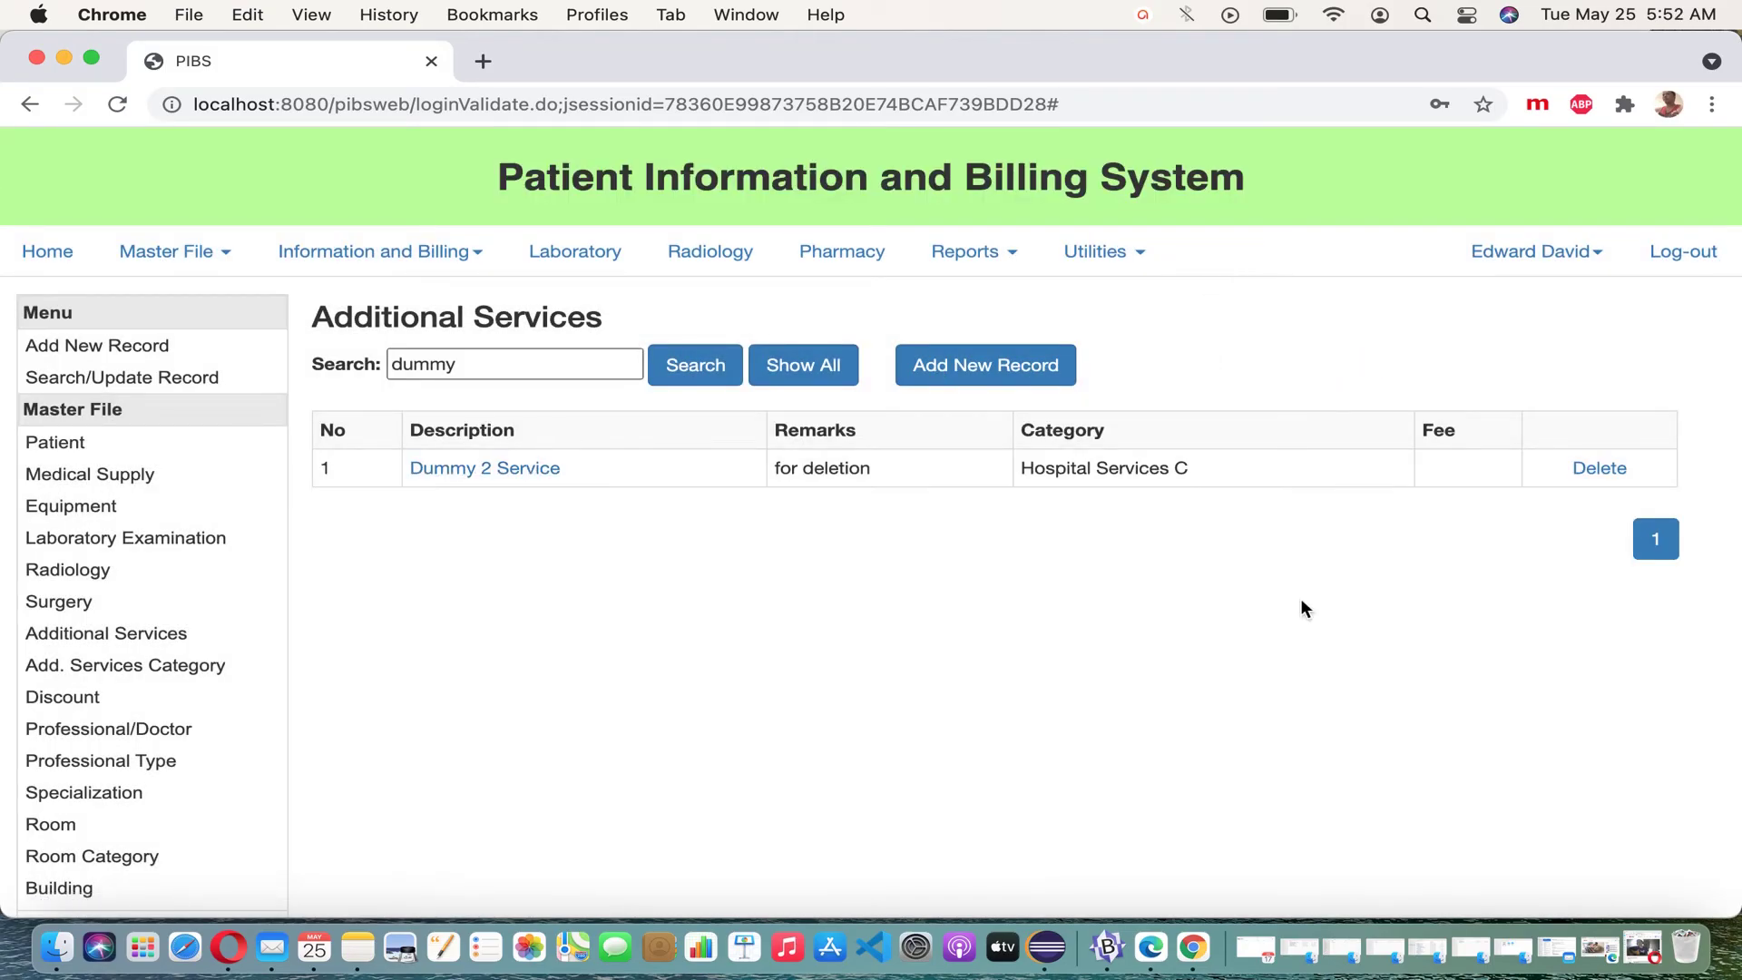
click(1600, 468)
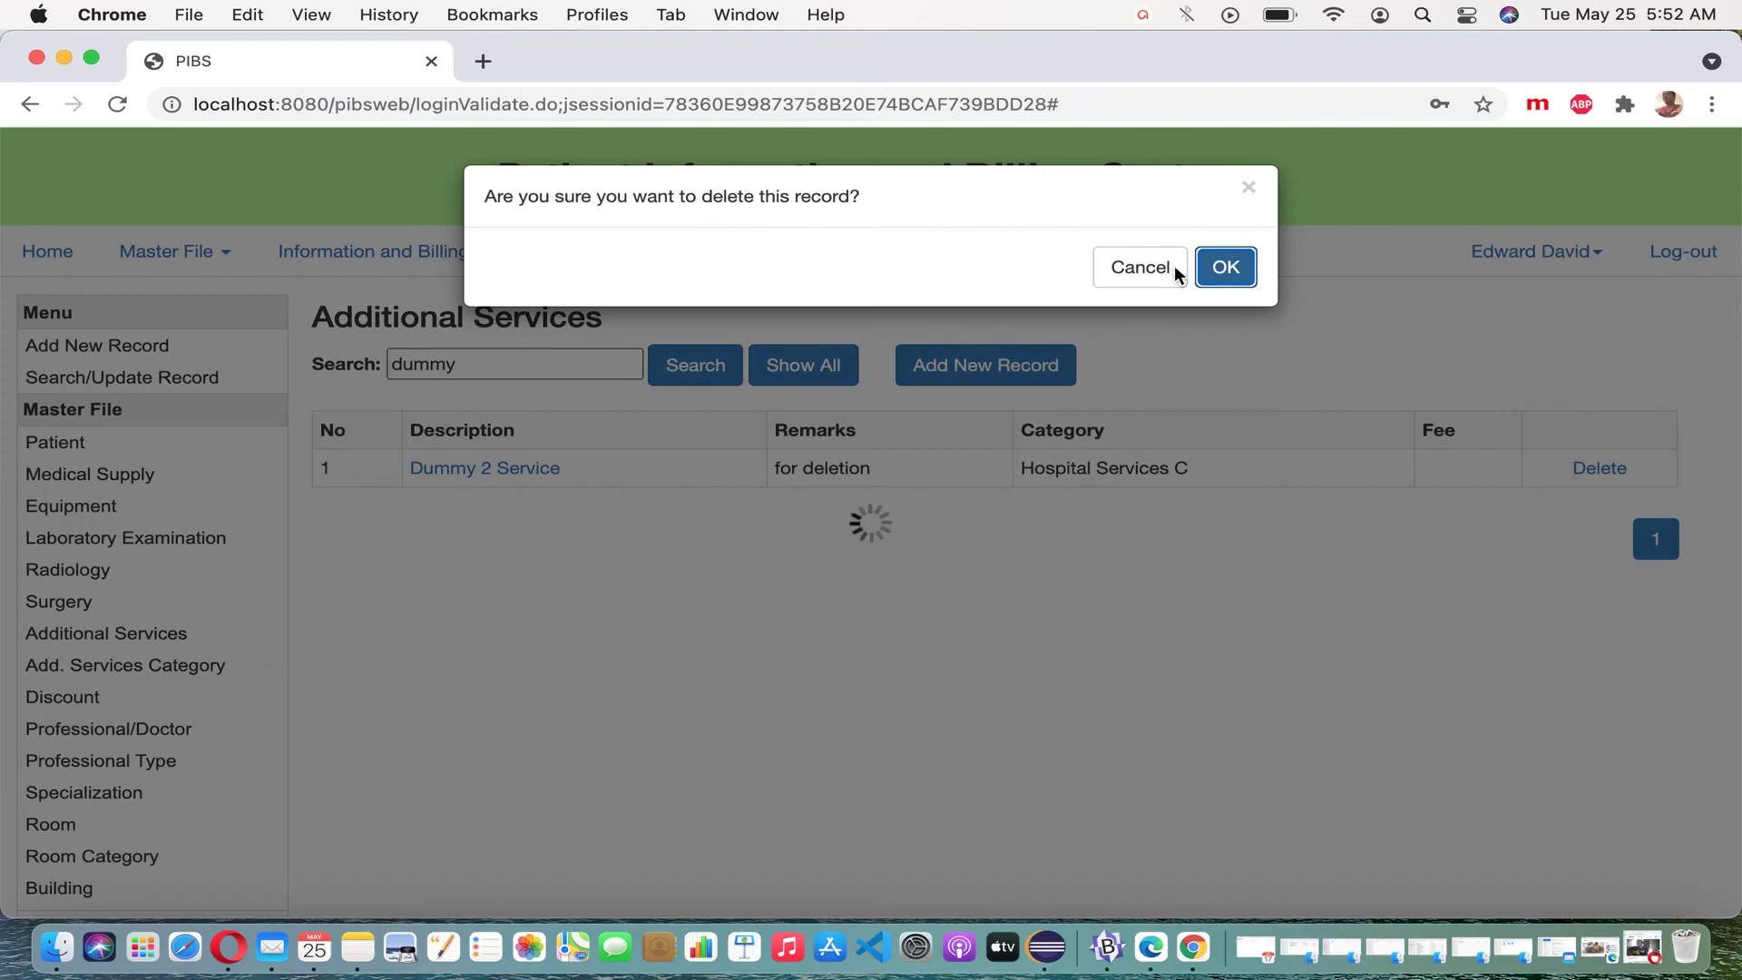
click(1236, 280)
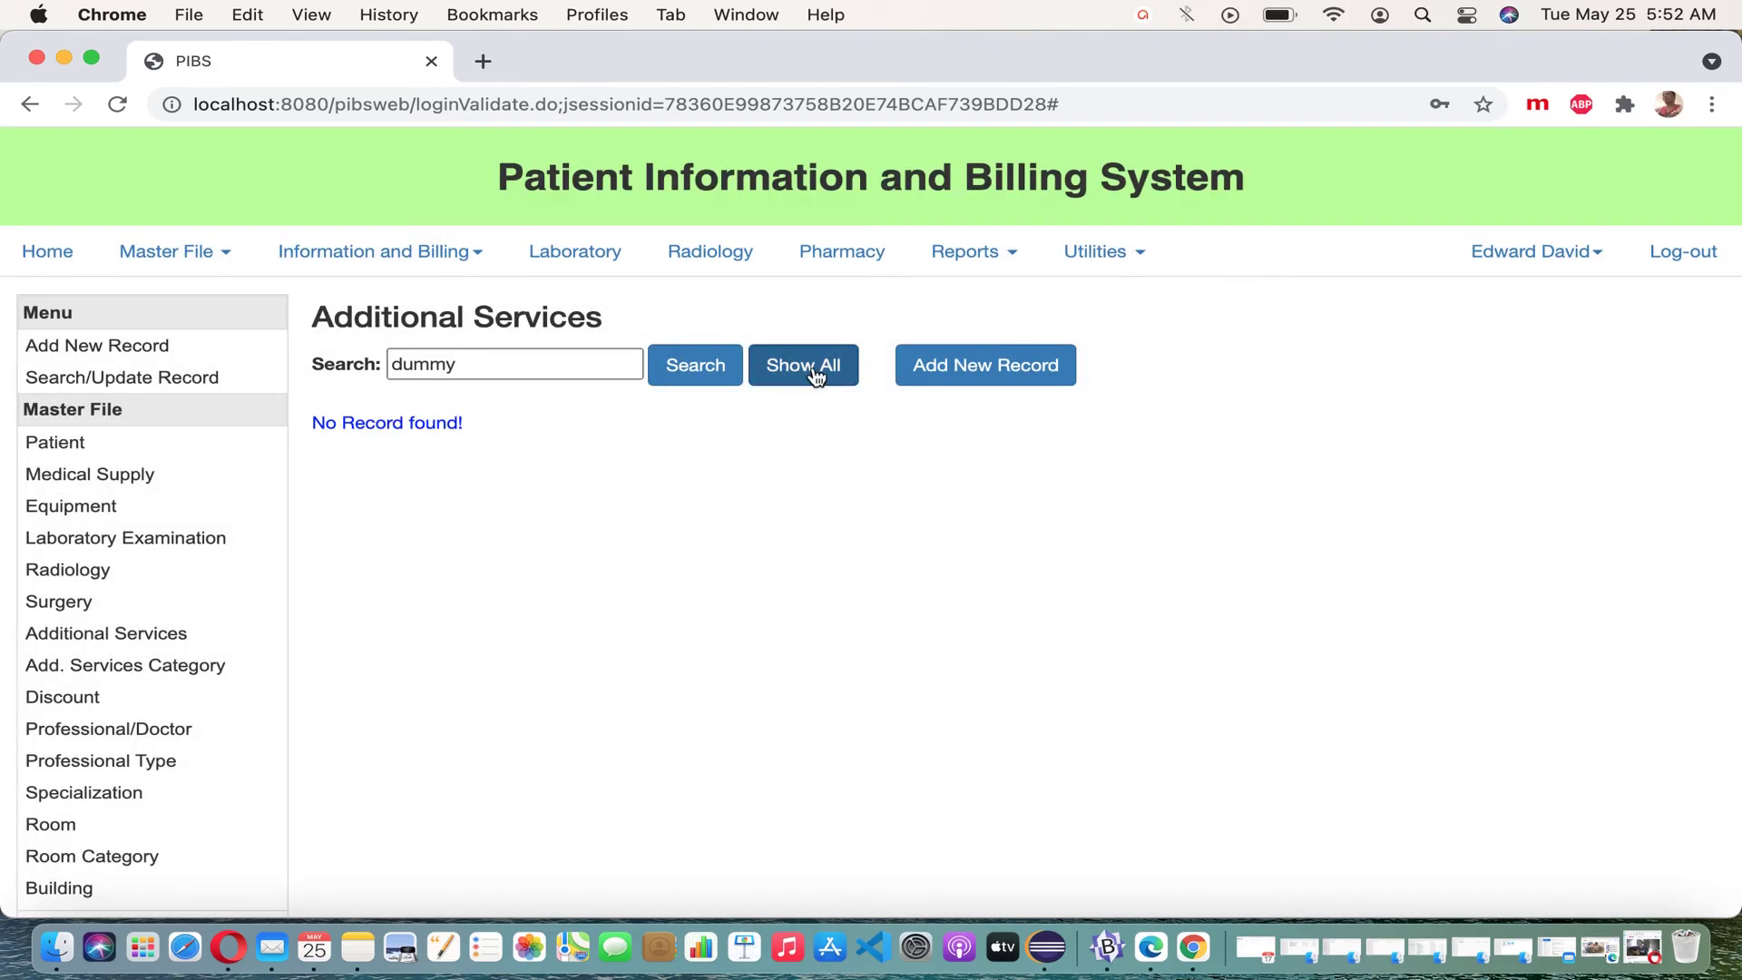
Repeat the search for "dummy", then list all additional services to check the remaining records
click(723, 376)
click(456, 377)
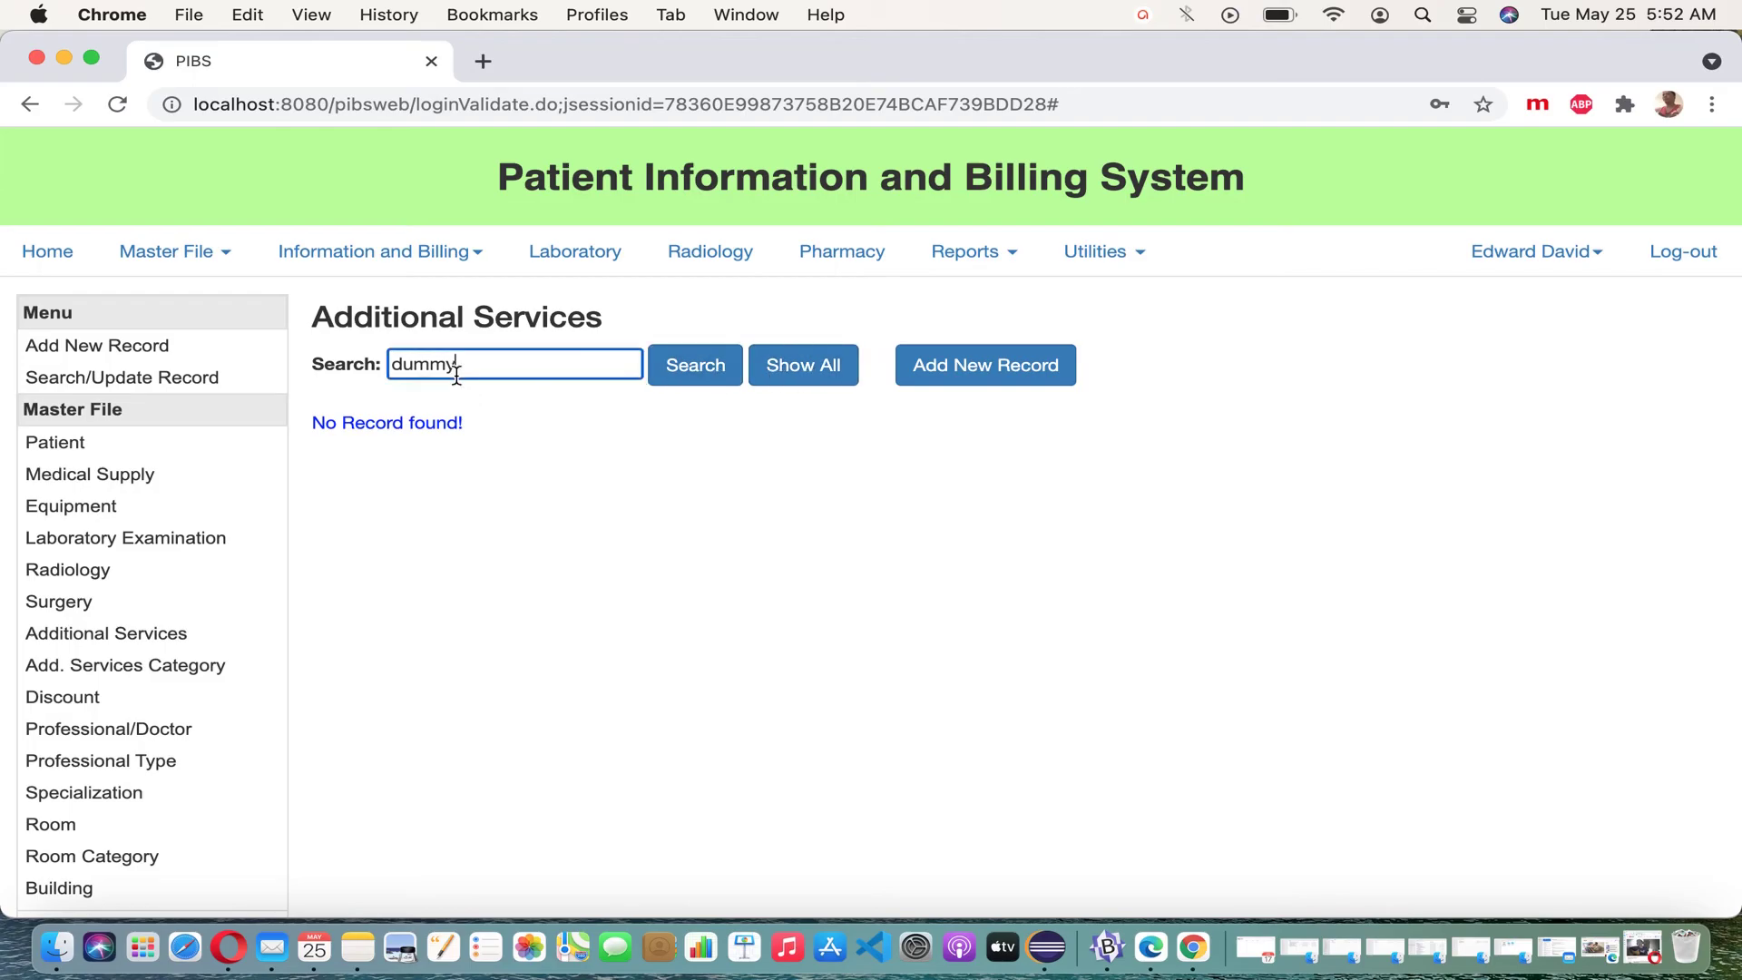
click(820, 367)
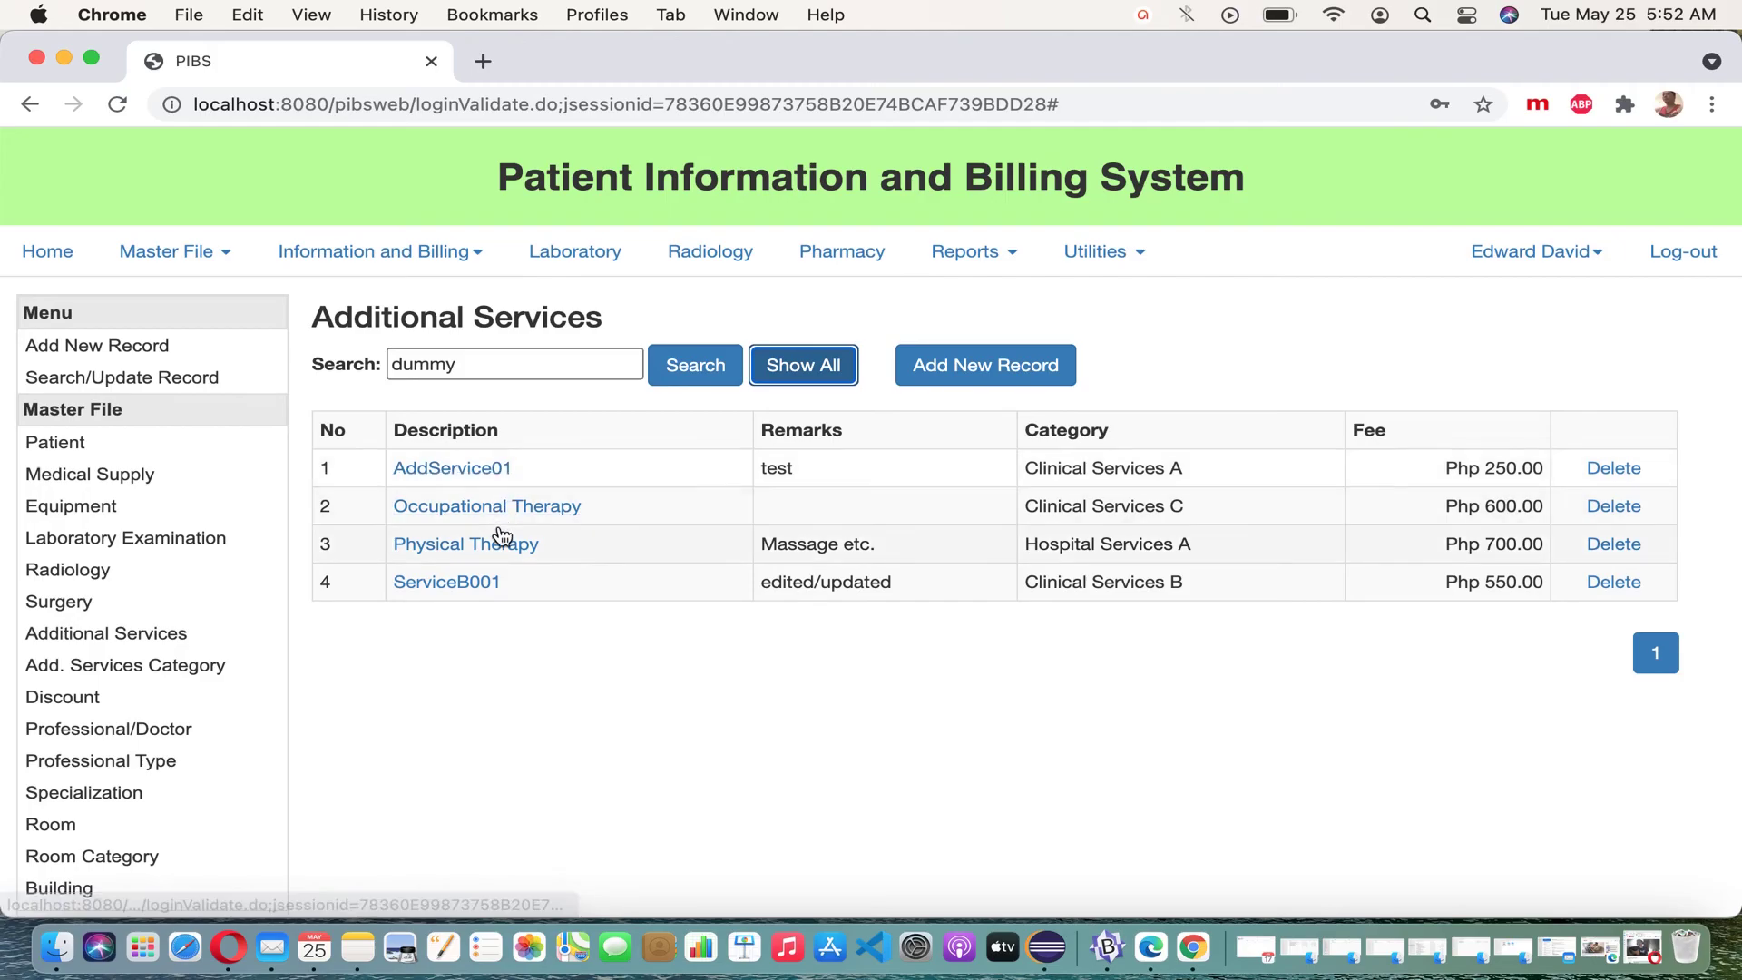
Search the additional services for "therap"
double_click(545, 363)
text(therap)
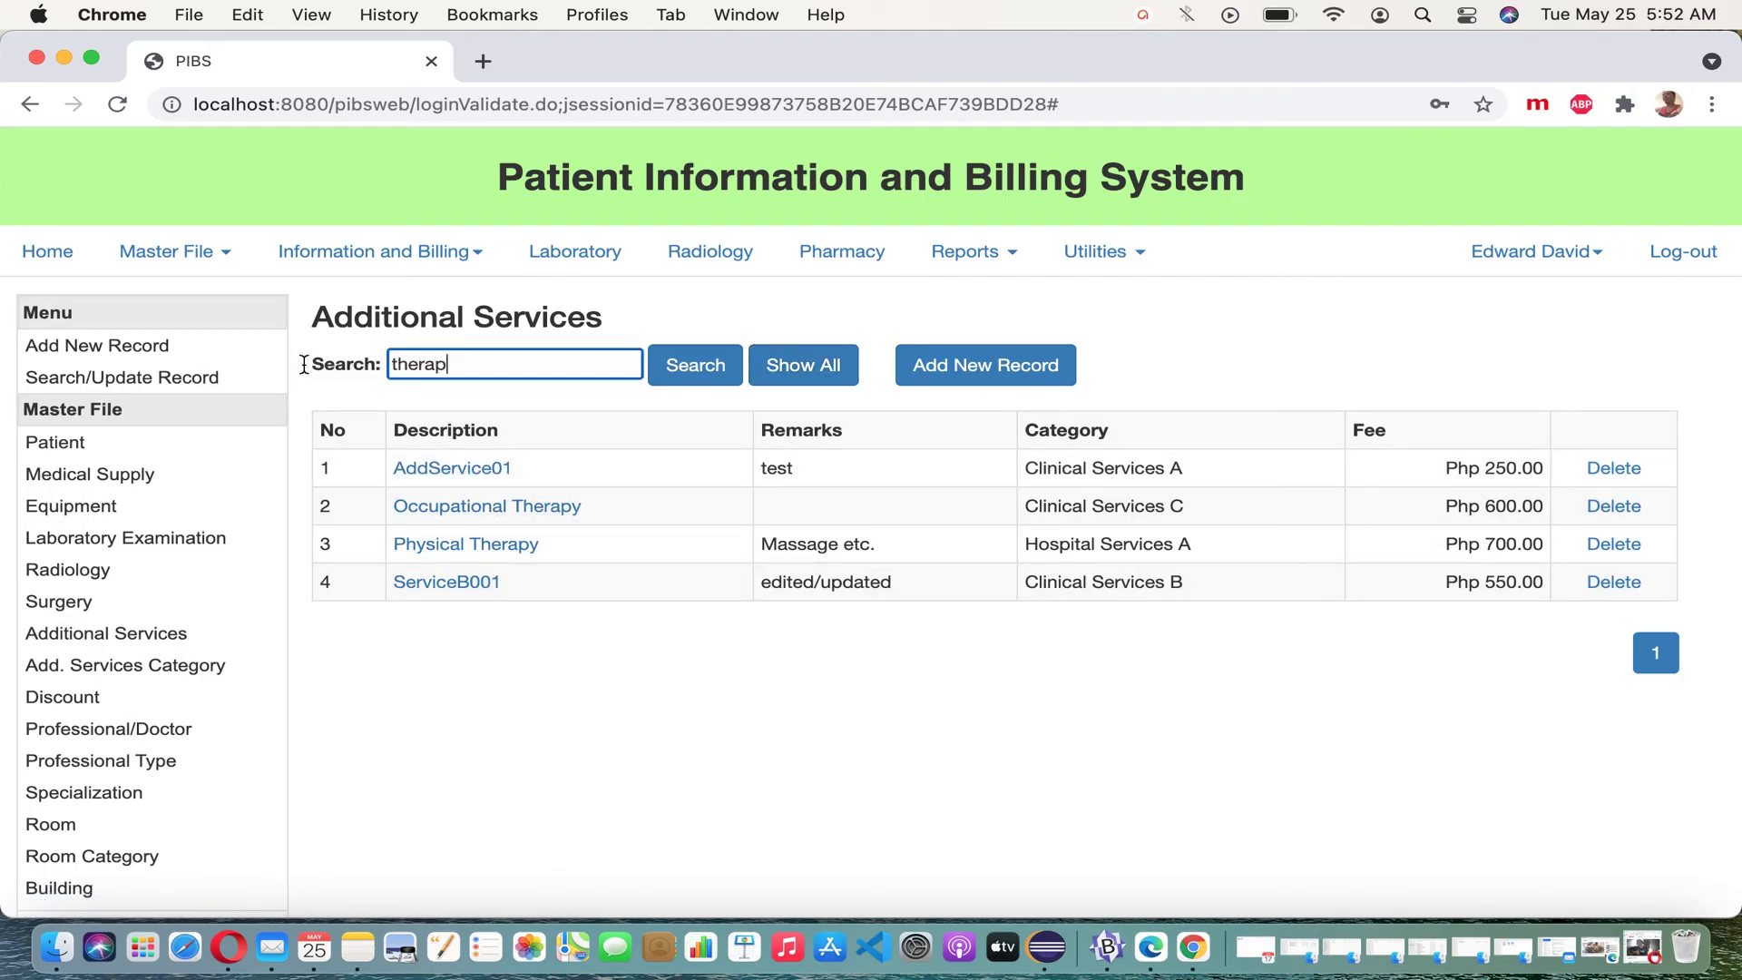
key(BackSpace)
key(BackSpace)
click(697, 370)
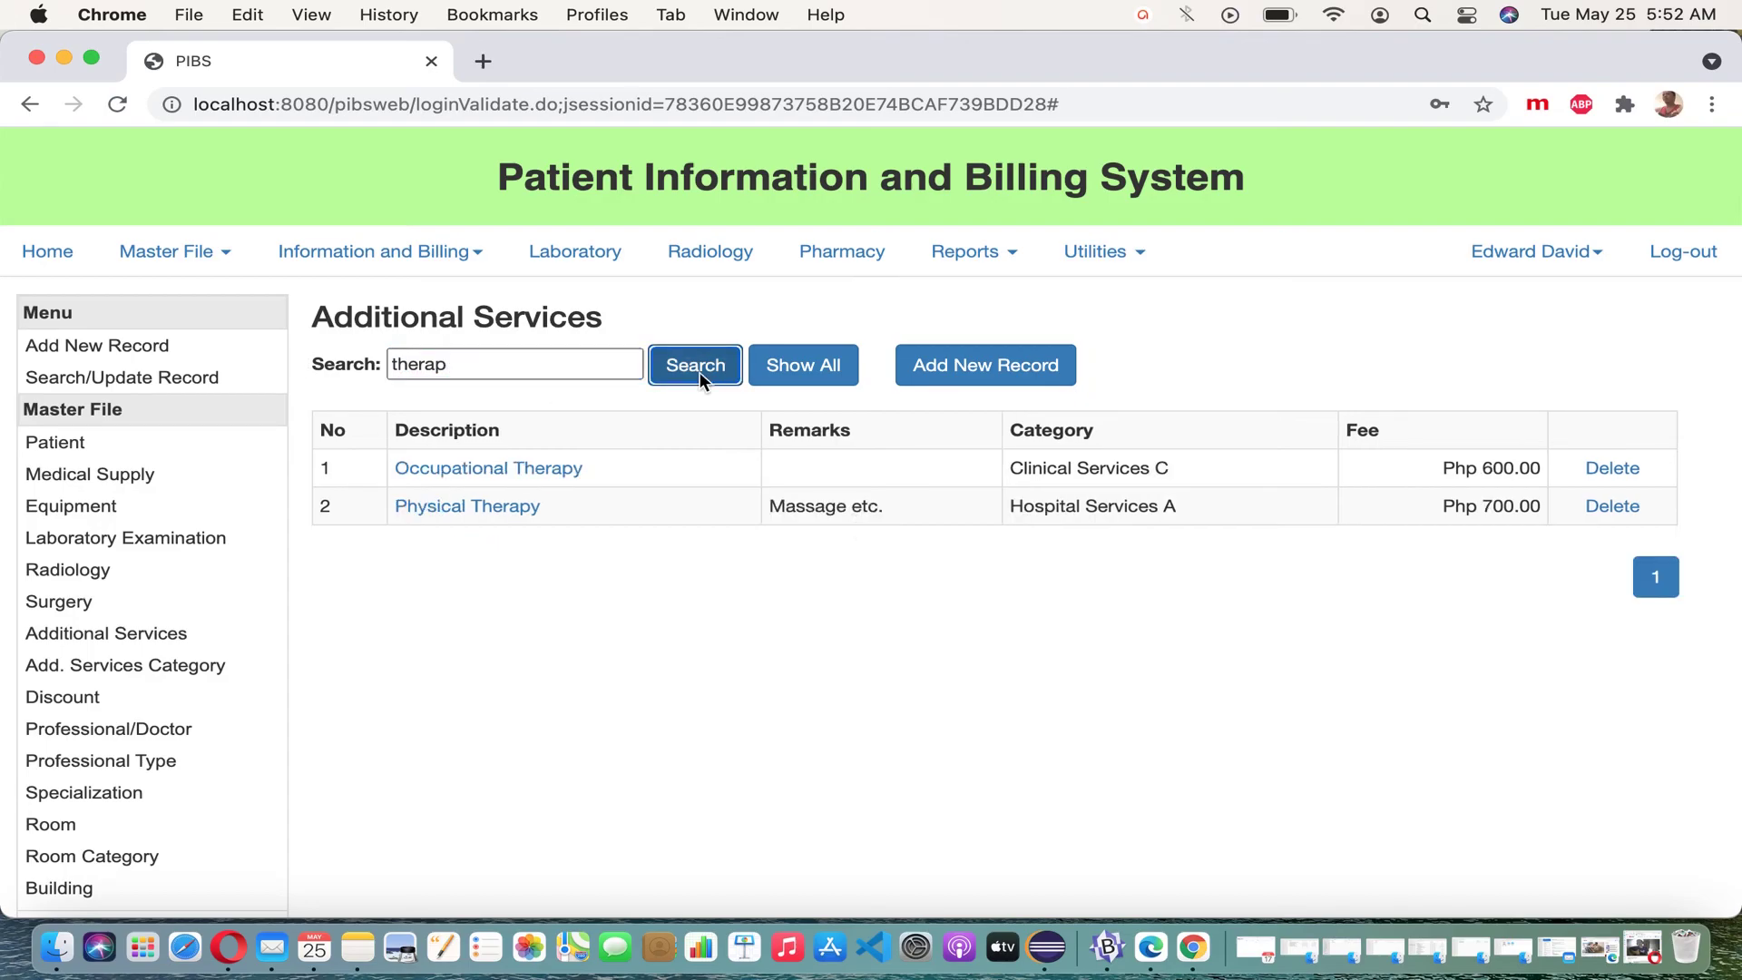
Replace the search term with "ser" and search the additional services
double_click(516, 371)
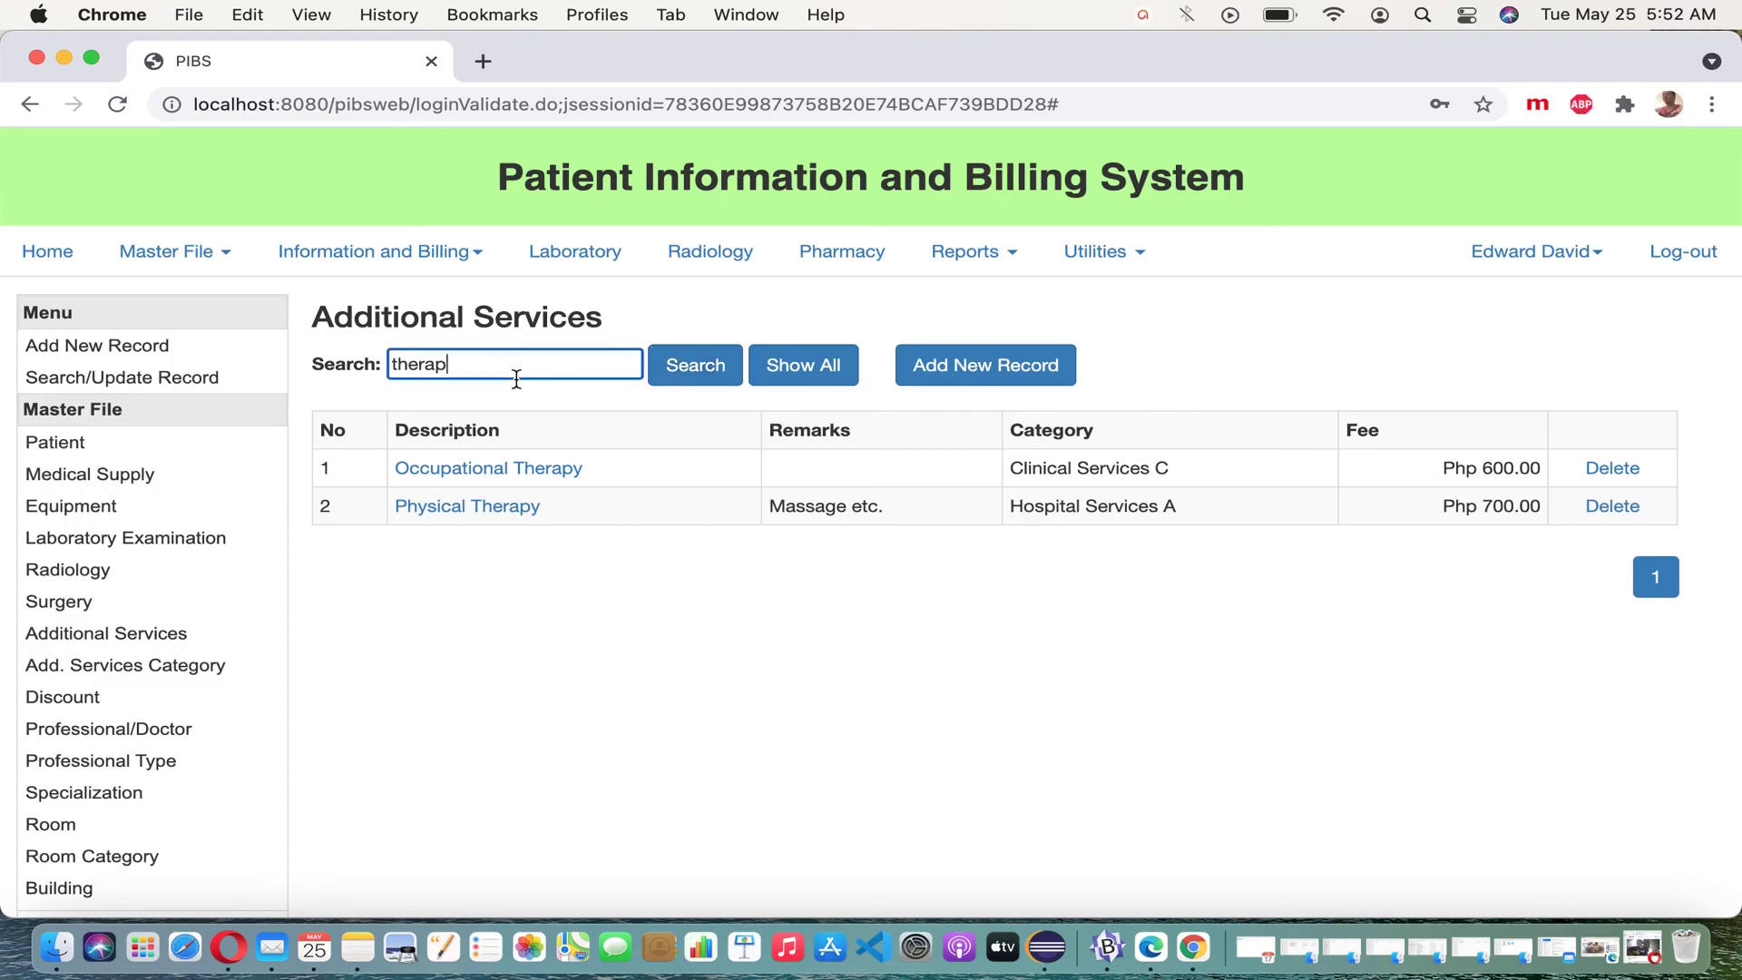
text(ser)
click(717, 372)
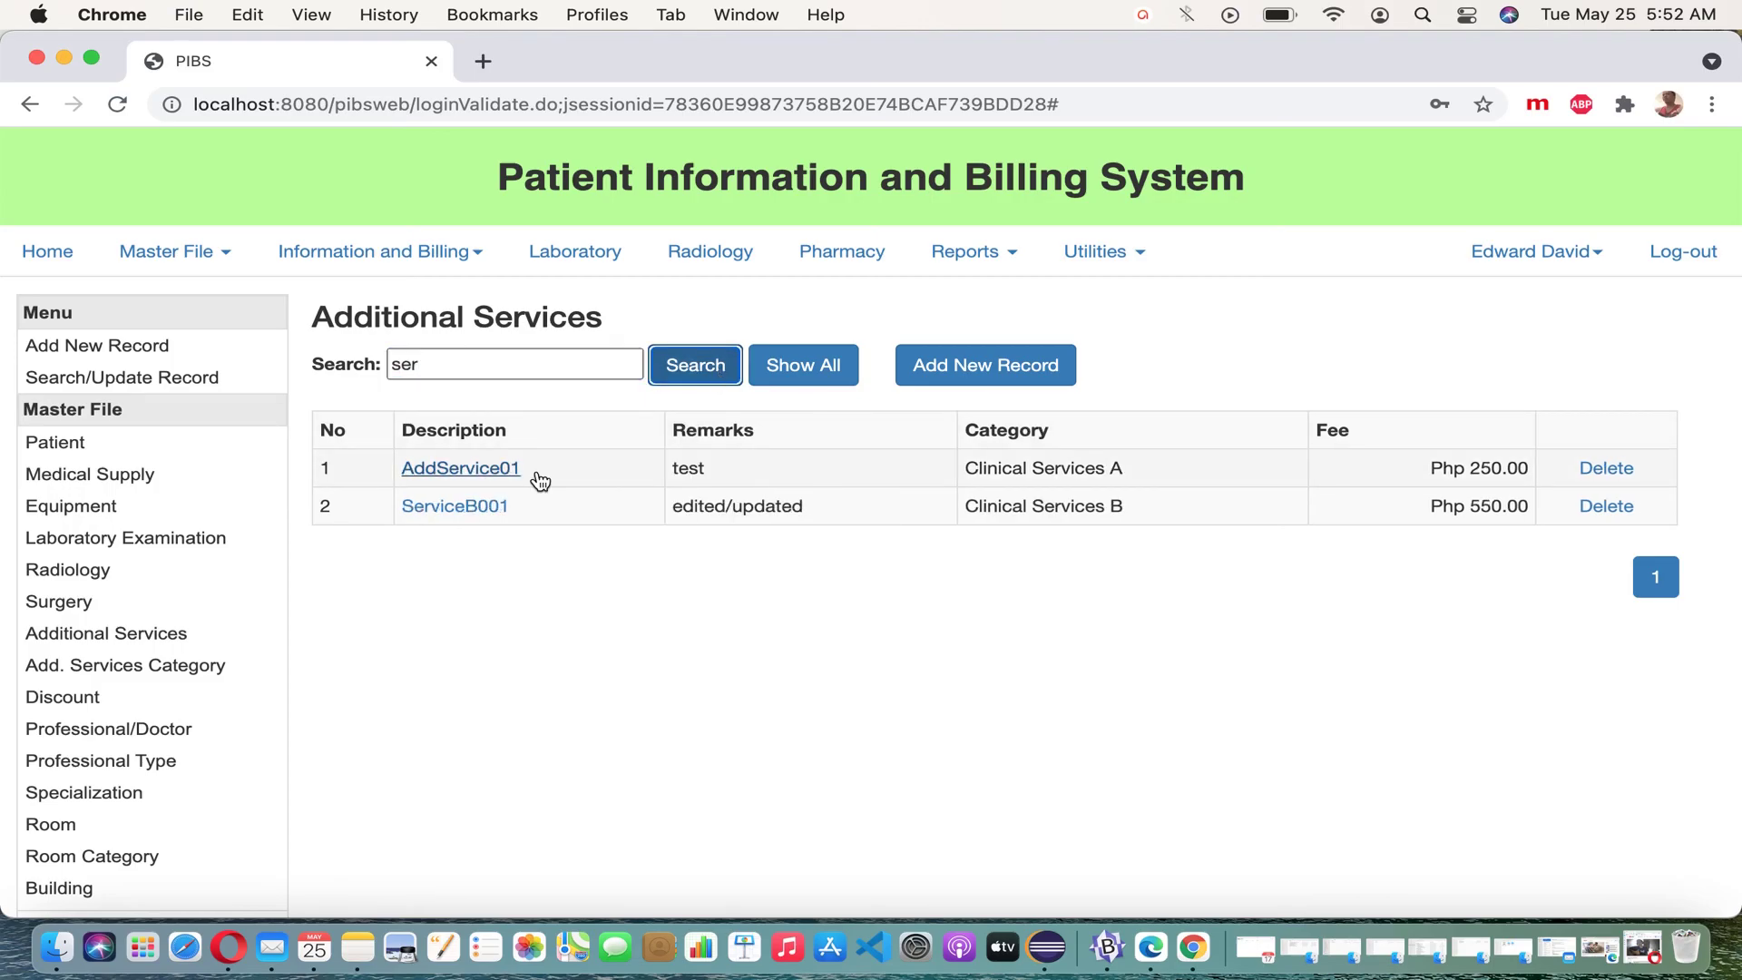
Clear the search term and list all additional services again
click(599, 375)
drag(599, 375, 374, 370)
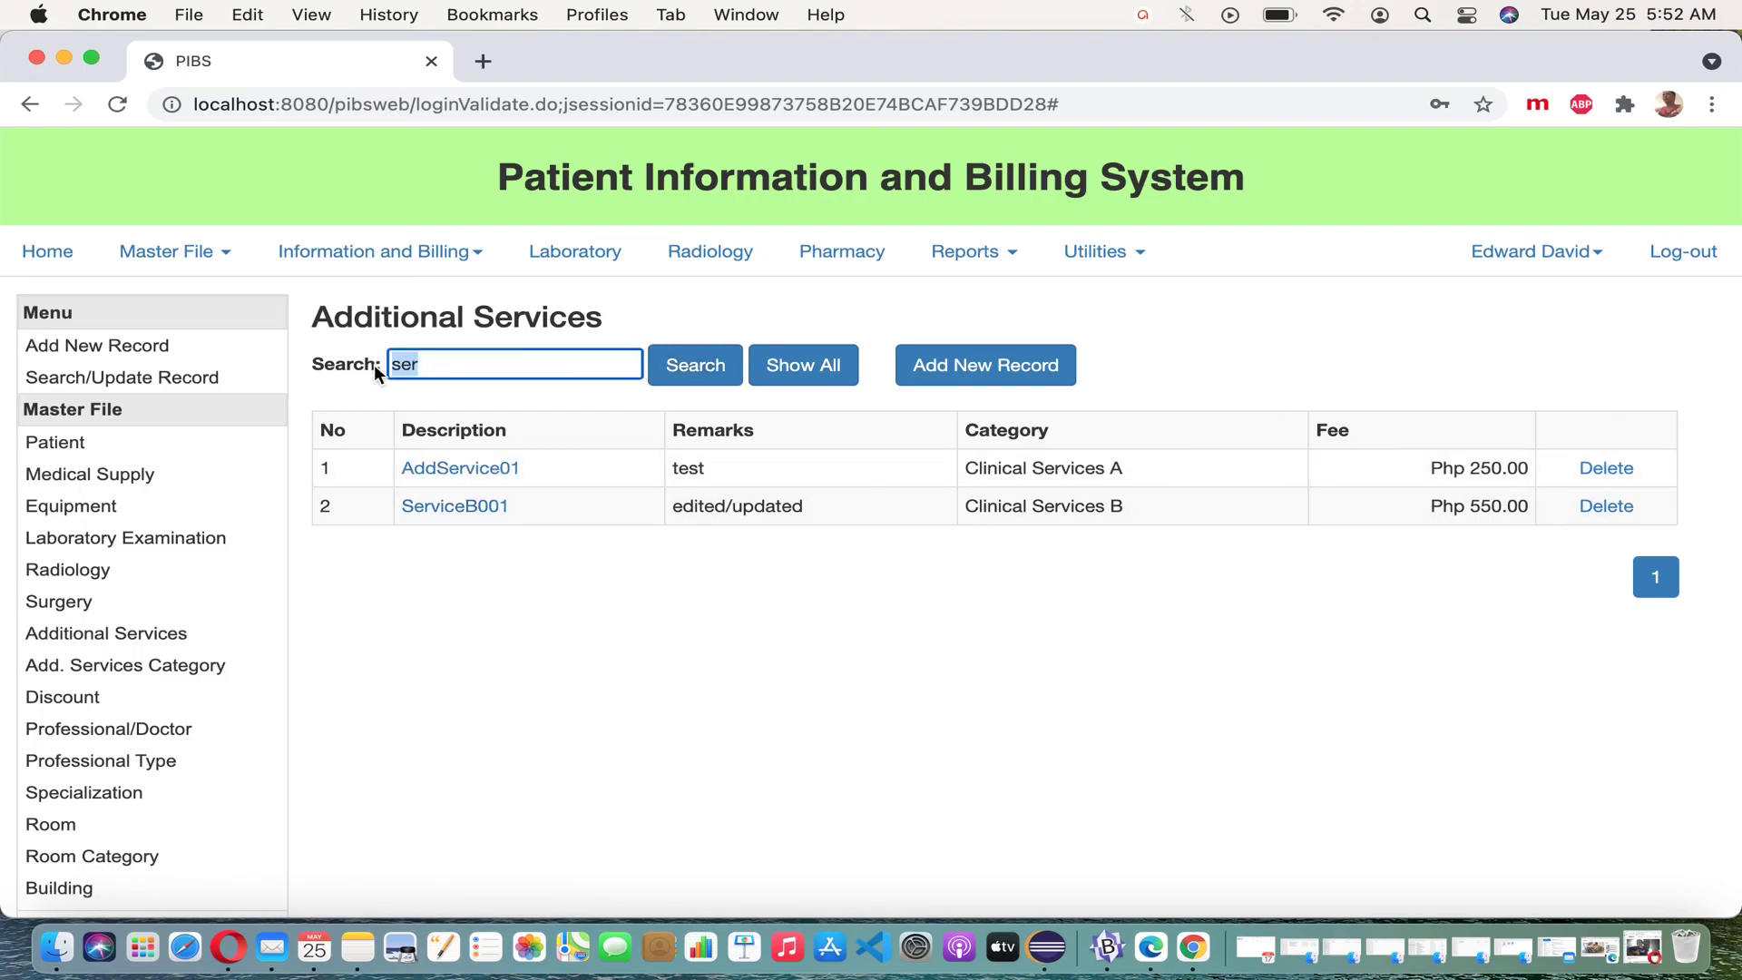
click(810, 367)
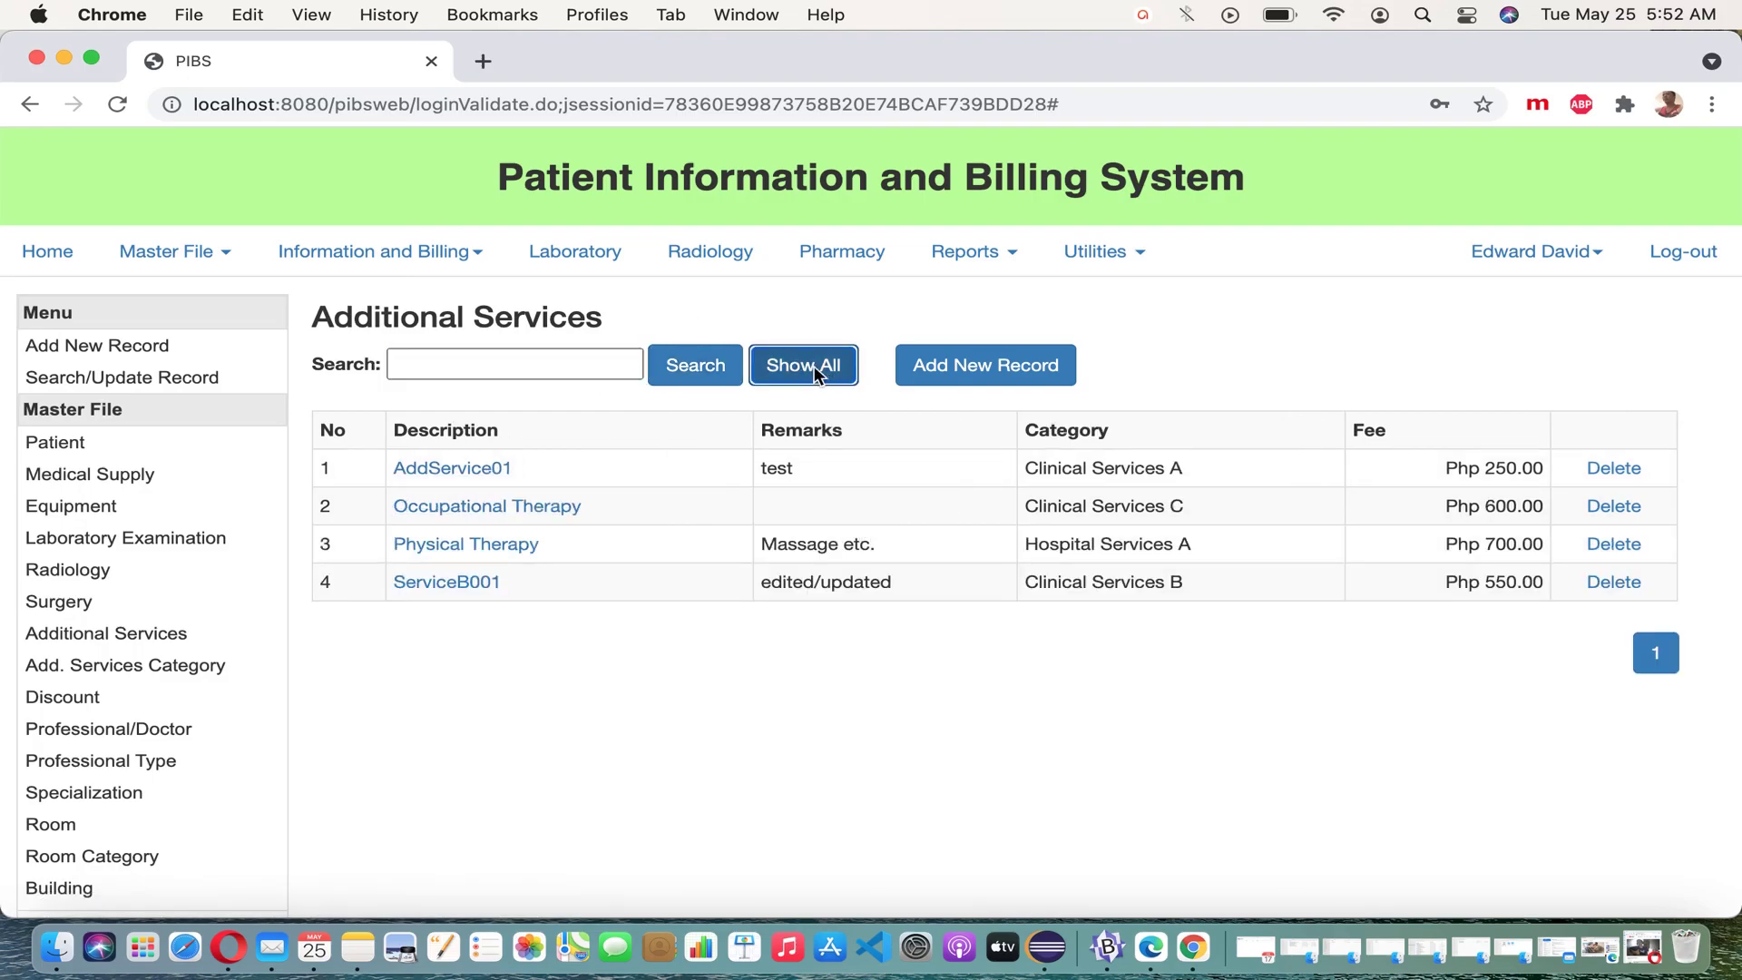